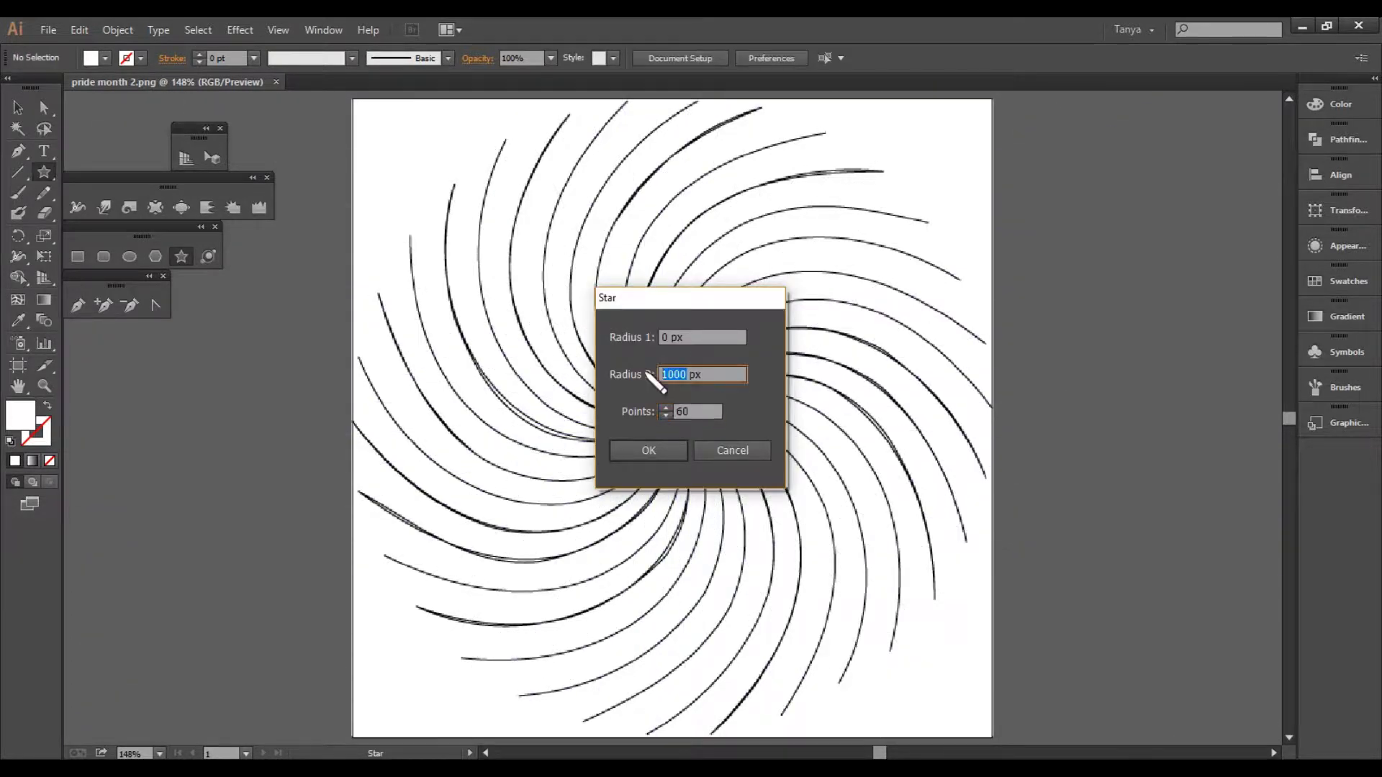
# Step: Give the 60-point star a black stroke and review the Twirl tool settings
pyautogui.hotkey('ctrl', 'shift', 'a')
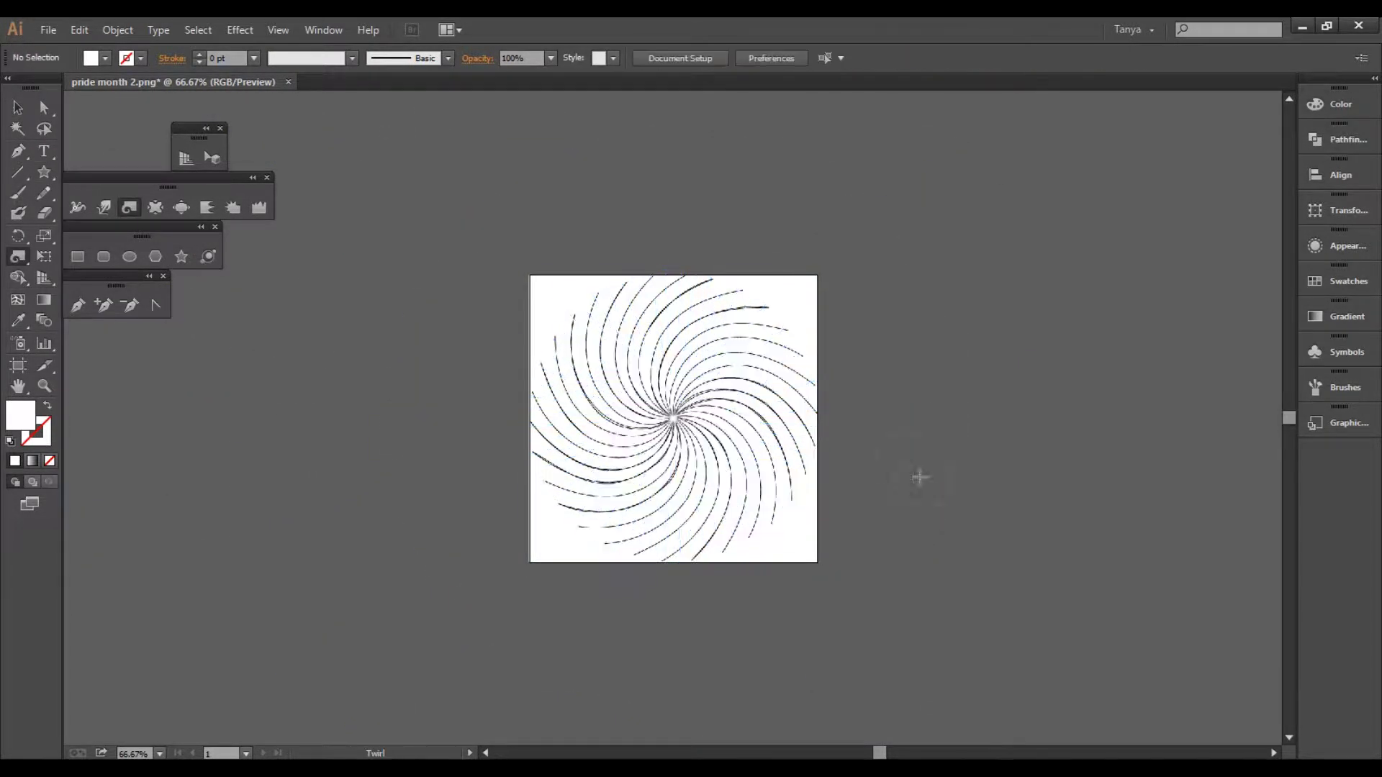
pyautogui.doubleClick(129, 207)
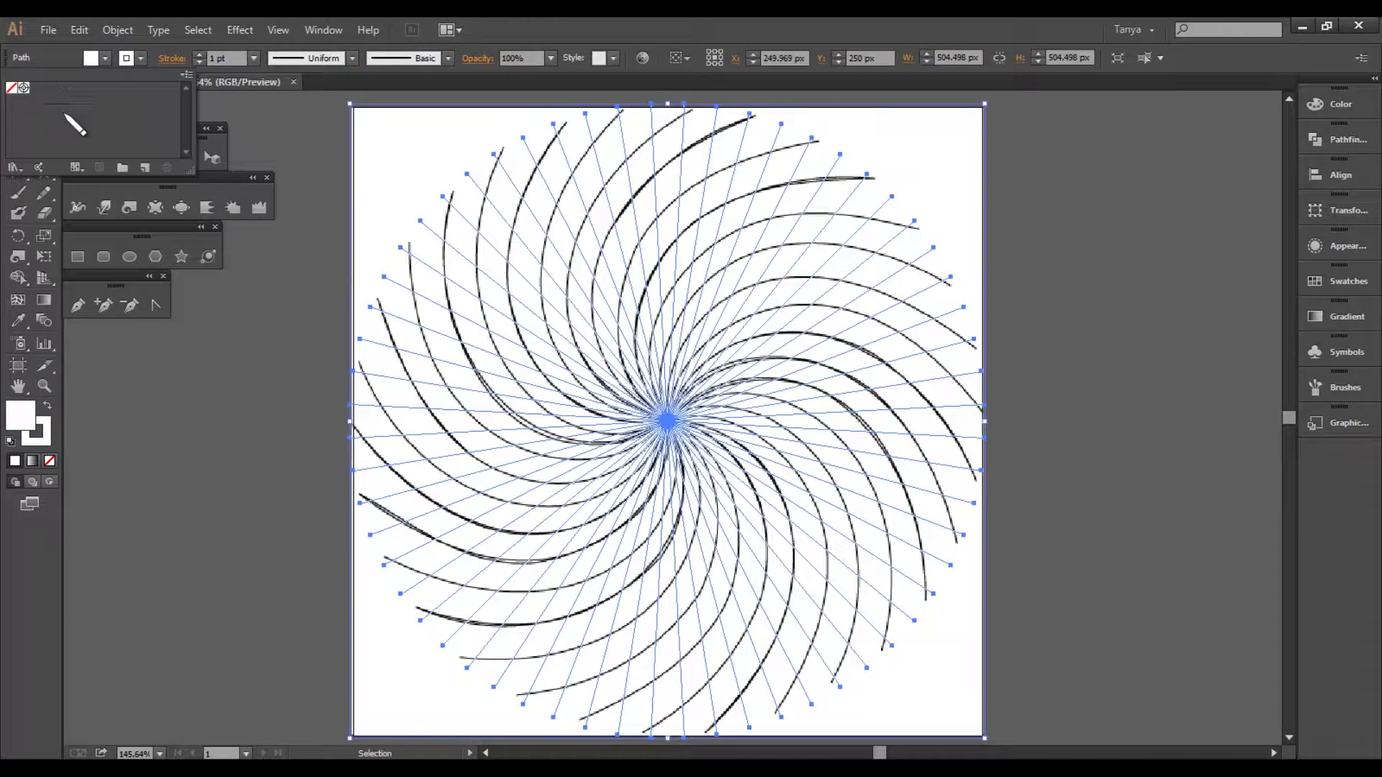
pyautogui.click(1298, 332)
pyautogui.click(129, 208)
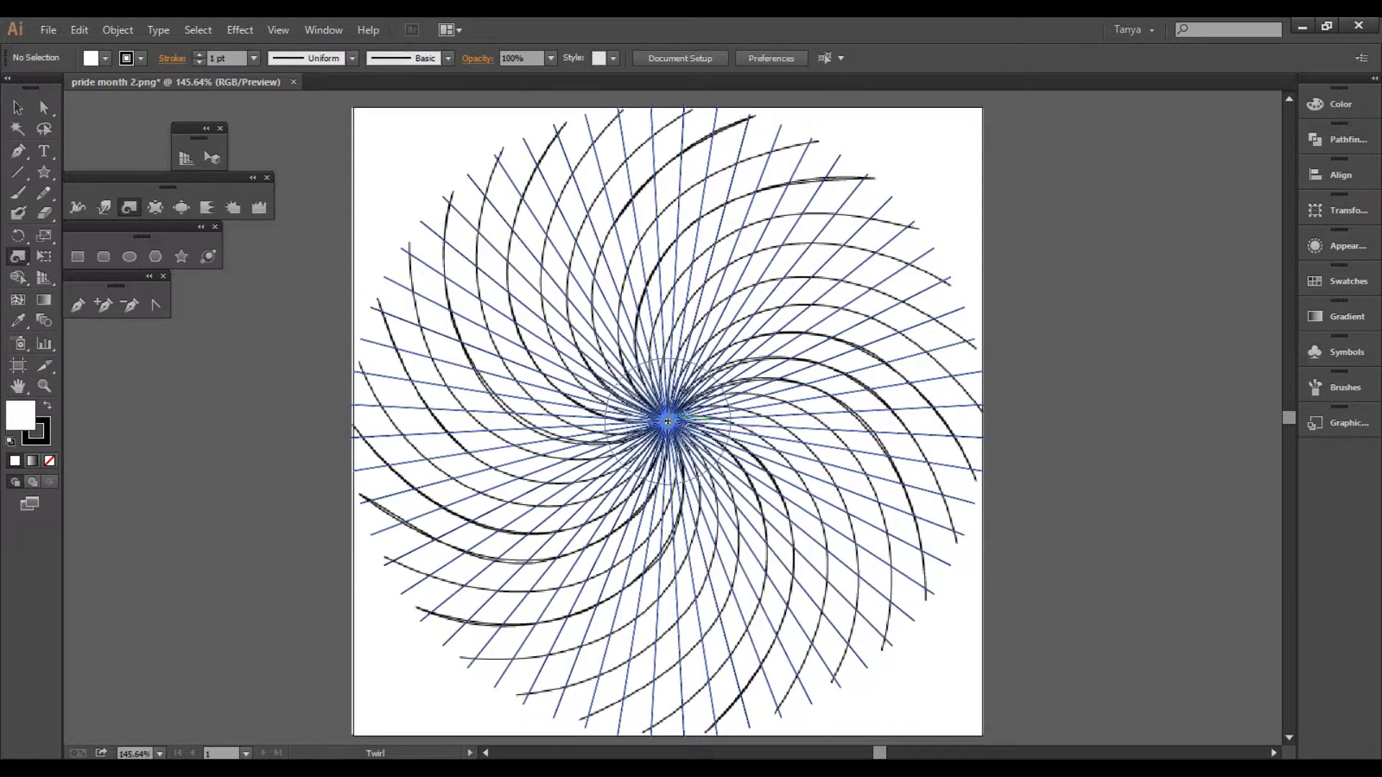
pyautogui.doubleClick(129, 208)
pyautogui.click(796, 571)
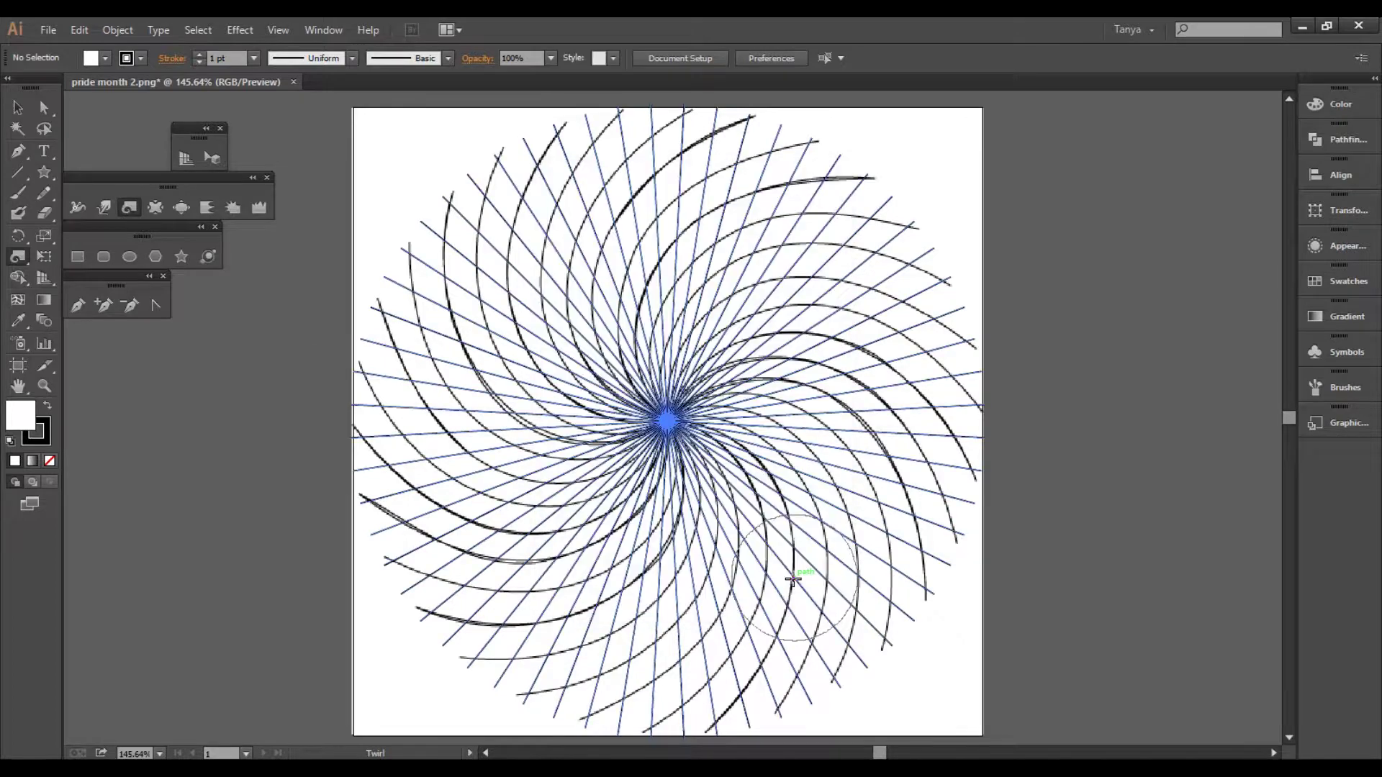
# Step: Select the whole twirled spoke path and resize it over the spiral image
pyautogui.rightClick(780, 348)
pyautogui.click(928, 518)
pyautogui.press('v')
pyautogui.hotkey('ctrl', 'a')
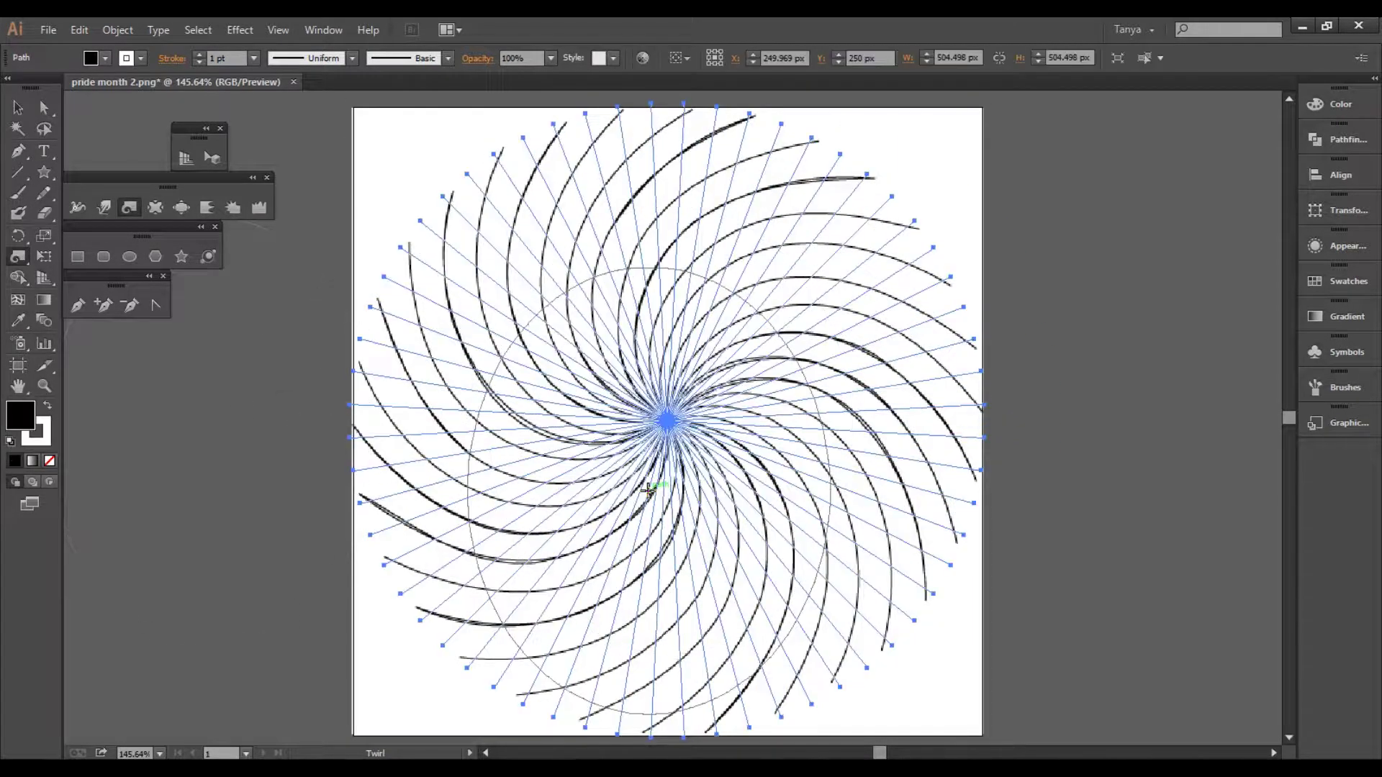
pyautogui.moveTo(668, 108); pyautogui.dragTo(671, 109)
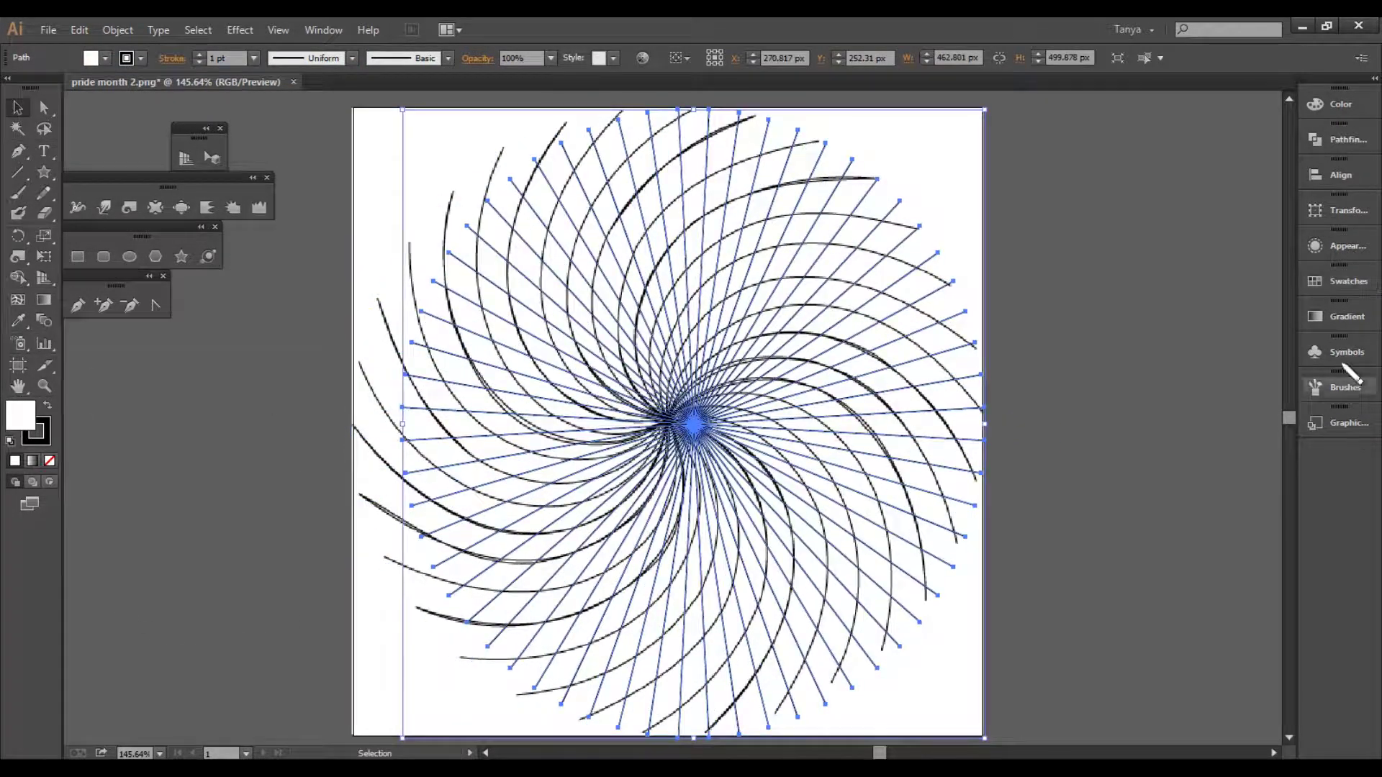
# Step: Show the Layers panel, undo the twirl, and re-twirl the spokes tightly around the centre
pyautogui.click(323, 30)
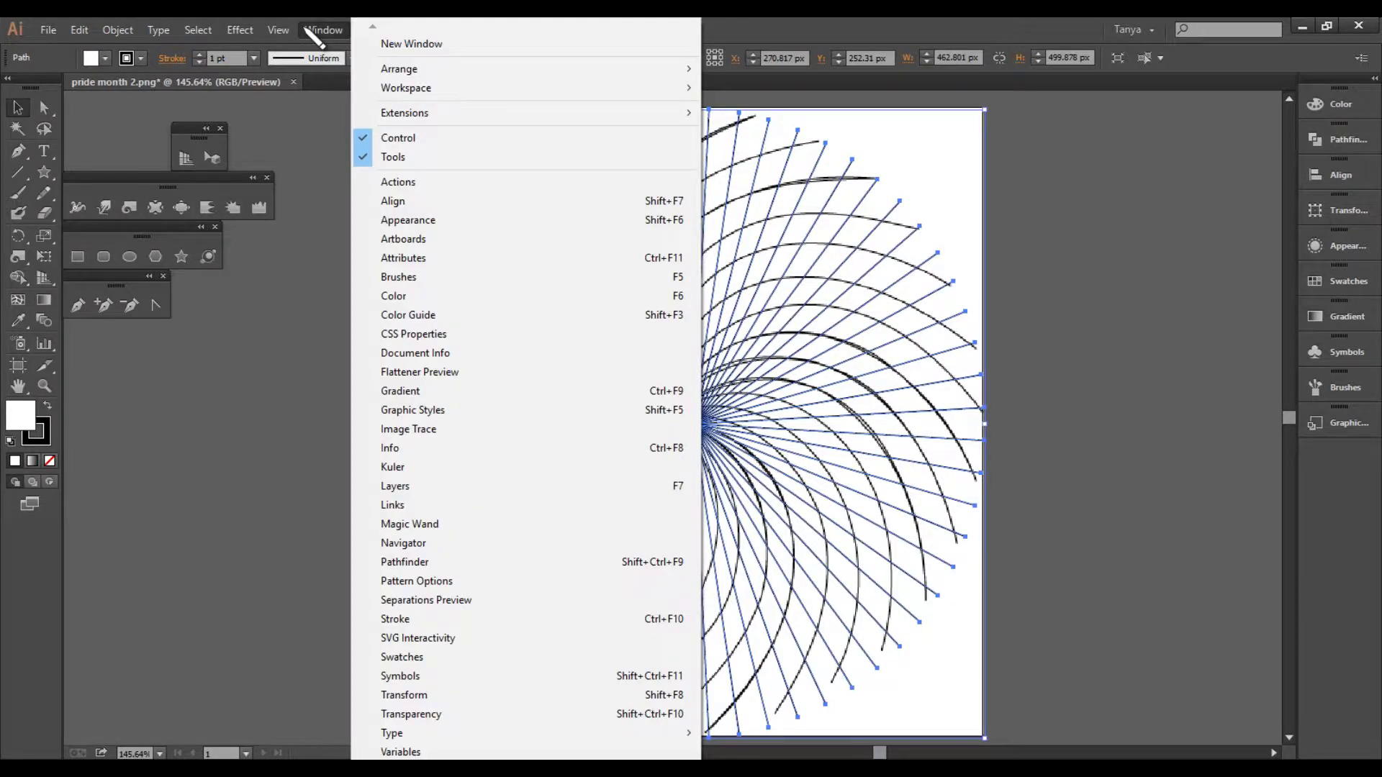
pyautogui.click(400, 484)
pyautogui.hotkey('ctrl', 'z')
pyautogui.click(947, 447)
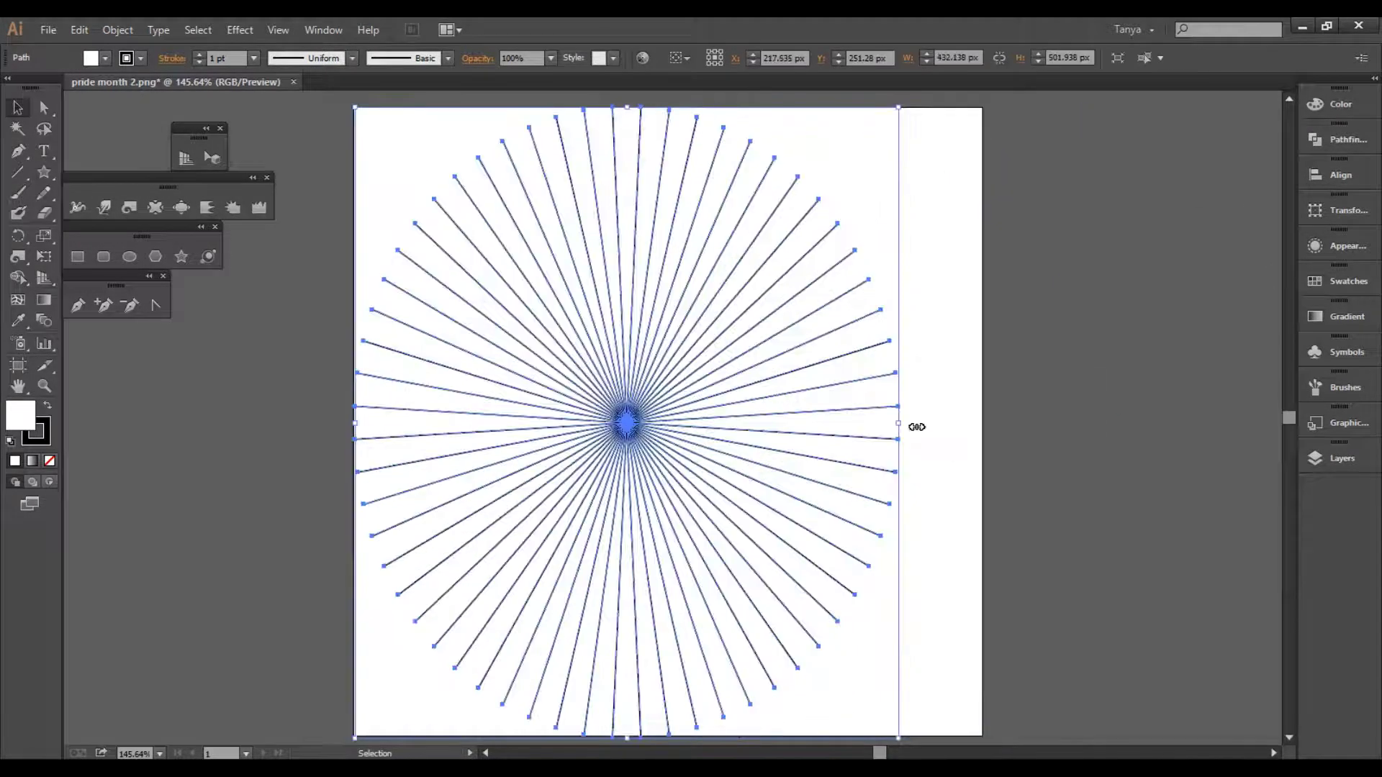
pyautogui.scroll(-3, 667, 592)
pyautogui.scroll(10, 846, 623)
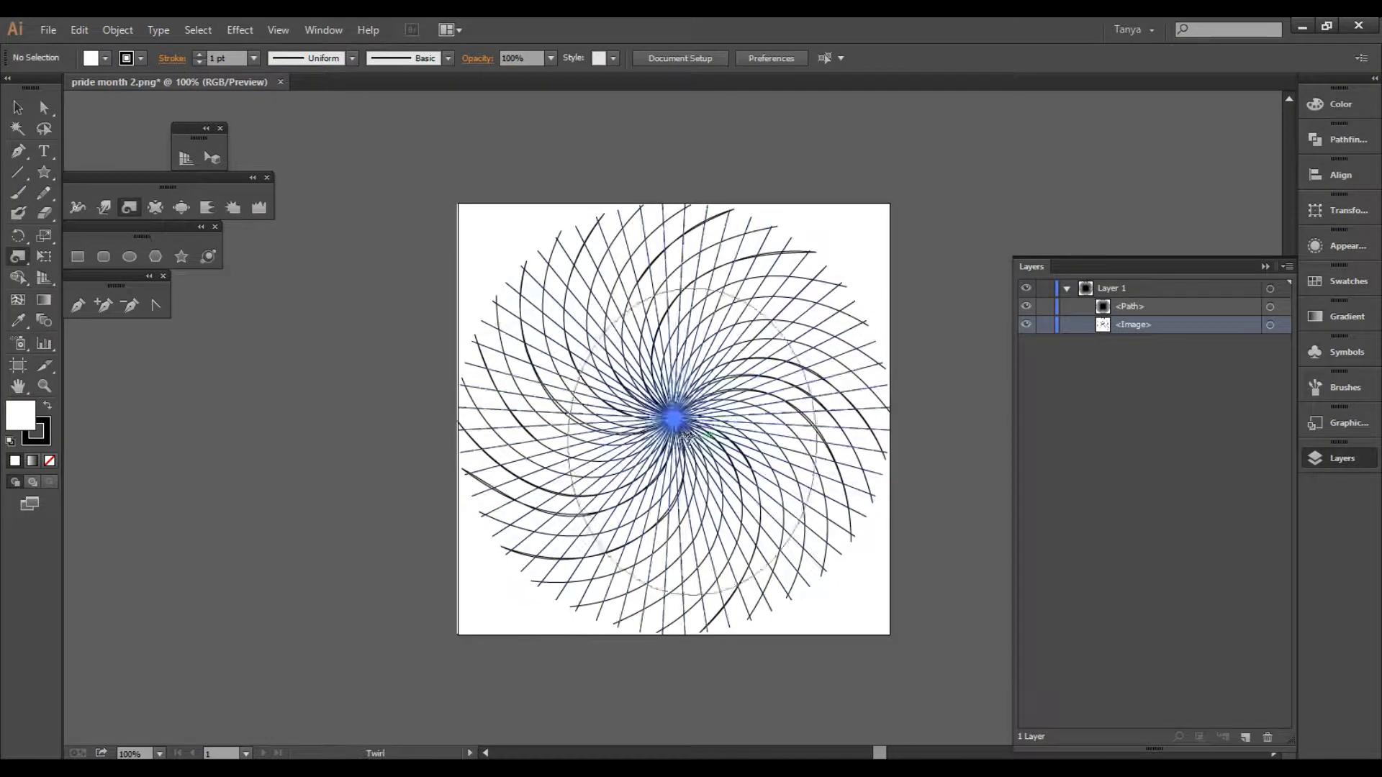
pyautogui.moveTo(673, 418); pyautogui.dragTo(673, 417)
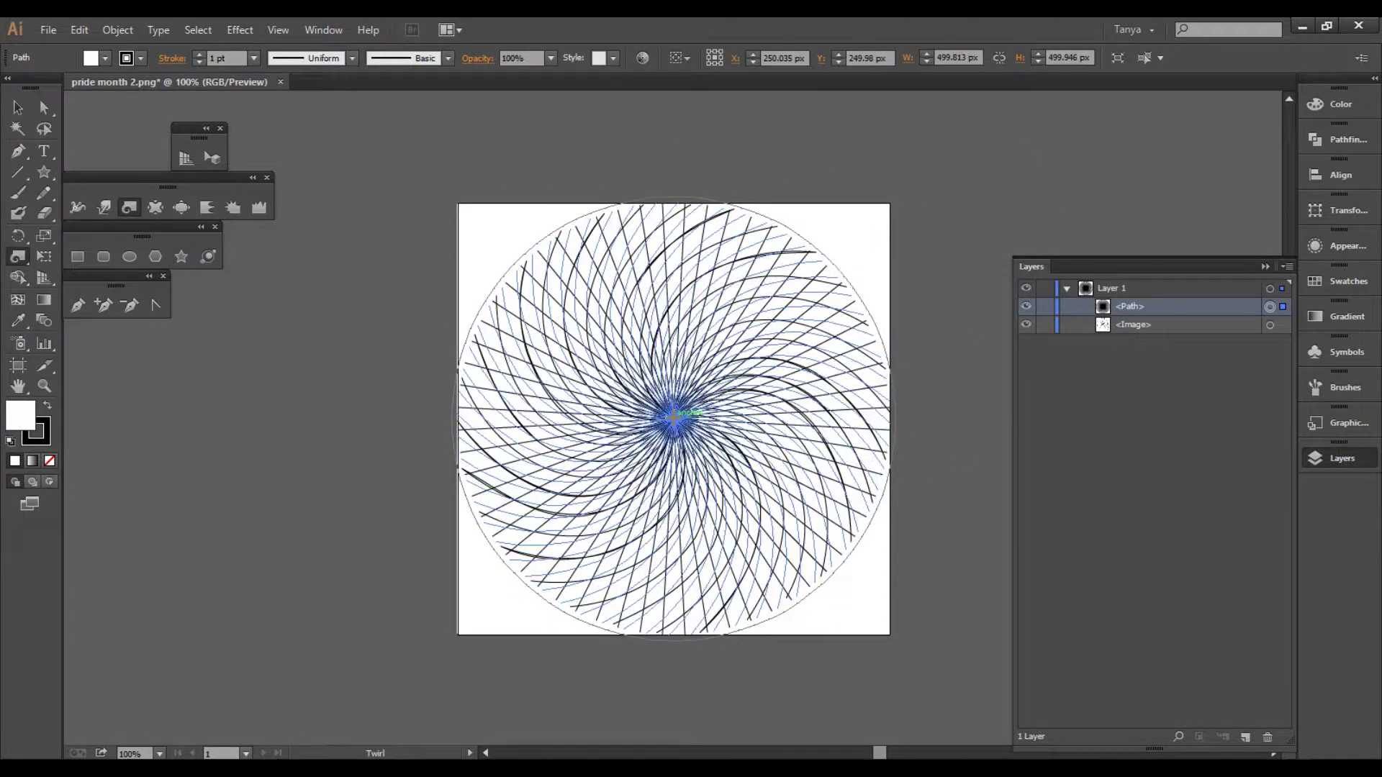
# Step: Delete the spiral reference image and export the artwork as PNG, replacing the existing file
pyautogui.click(1134, 324)
pyautogui.press('Delete')
pyautogui.press('F7')
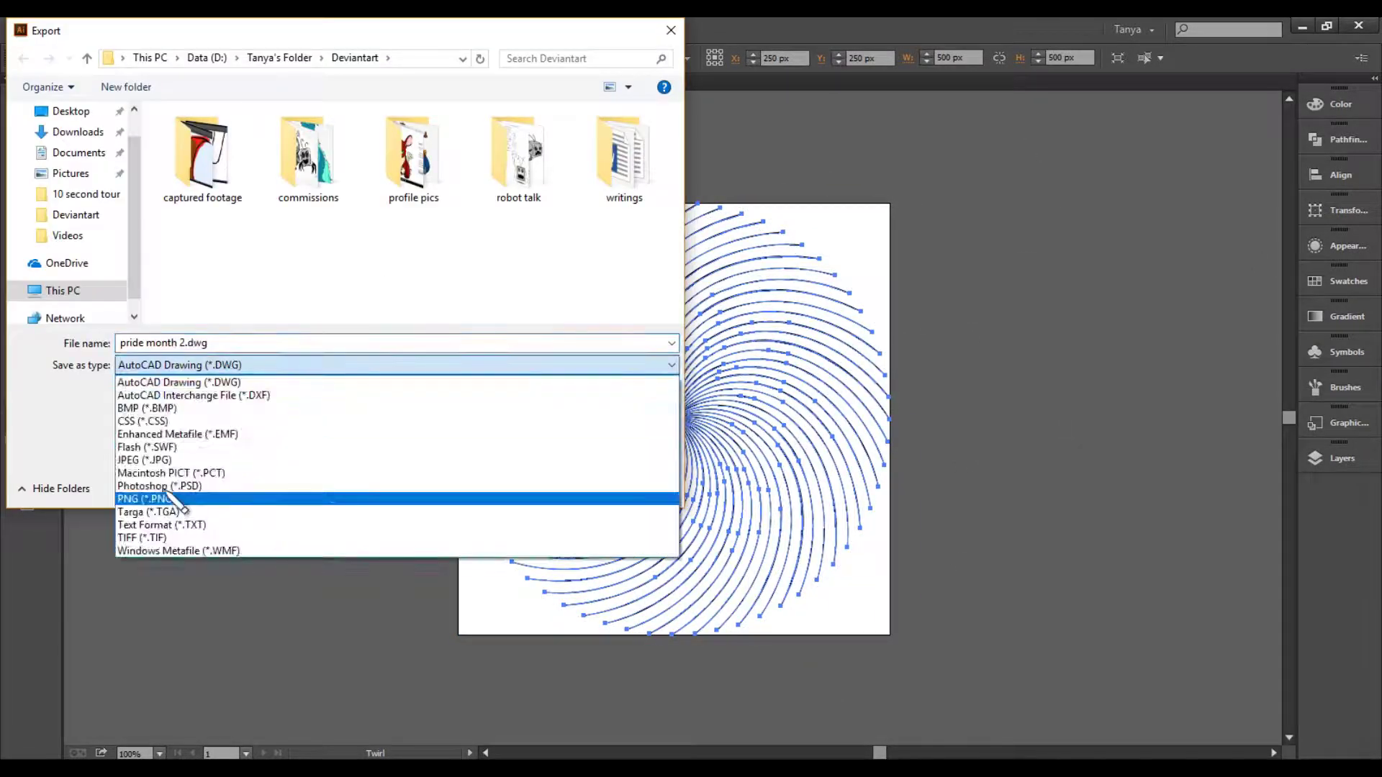
pyautogui.click(176, 487)
pyautogui.click(543, 485)
pyautogui.click(743, 453)
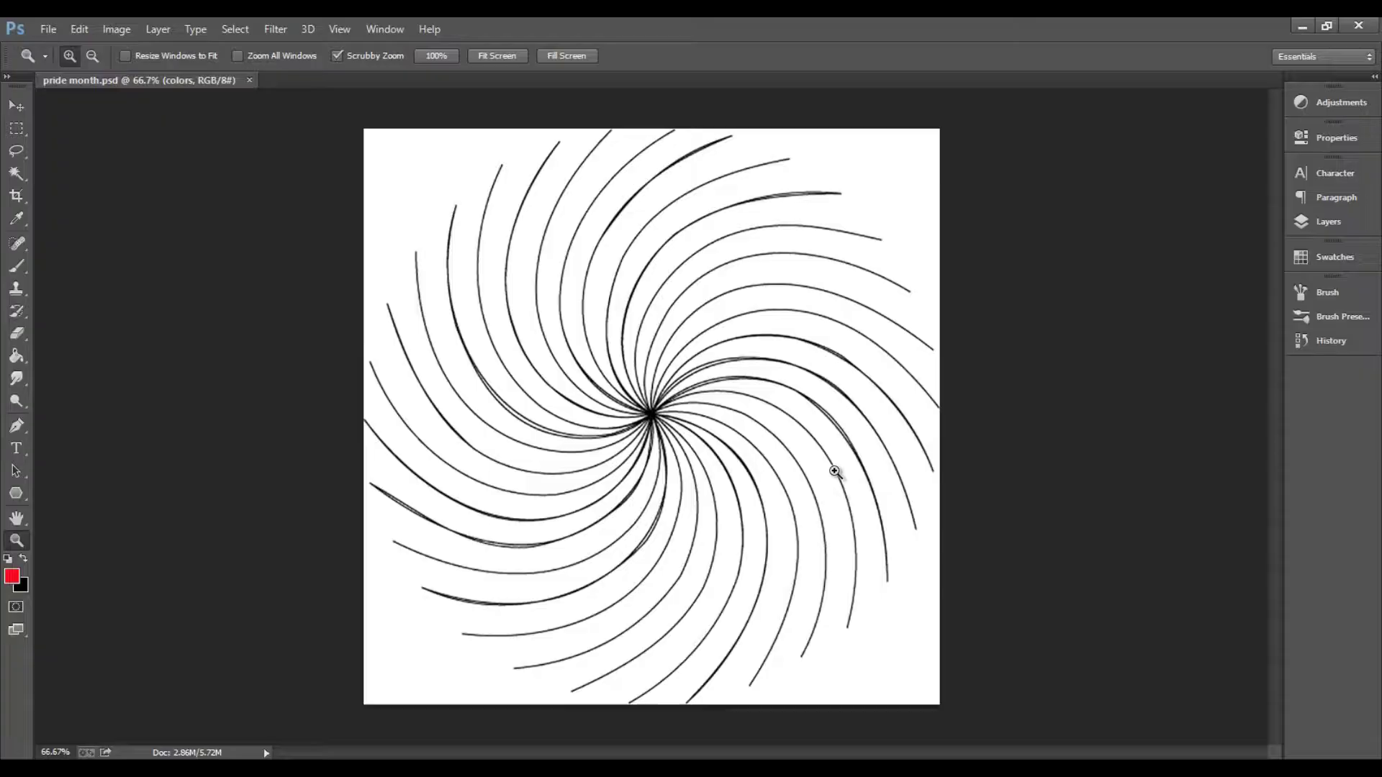
# Step: Commit the placed line art, zoom into the upper spiral, and set a small brush on the colors layer
pyautogui.press('Return')
pyautogui.press('z')
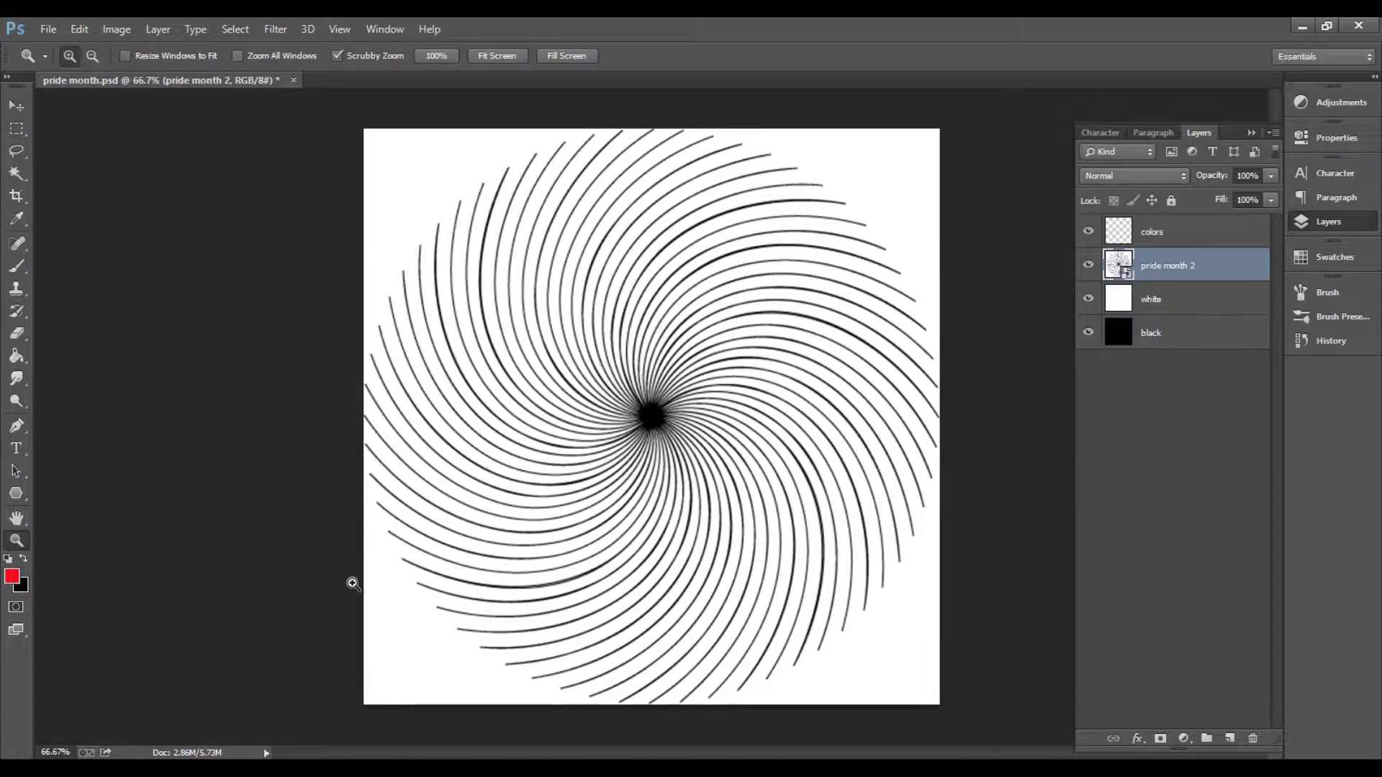
pyautogui.moveTo(666, 156); pyautogui.dragTo(730, 321)
pyautogui.press('b')
pyautogui.click(1180, 232)
pyautogui.click(88, 55)
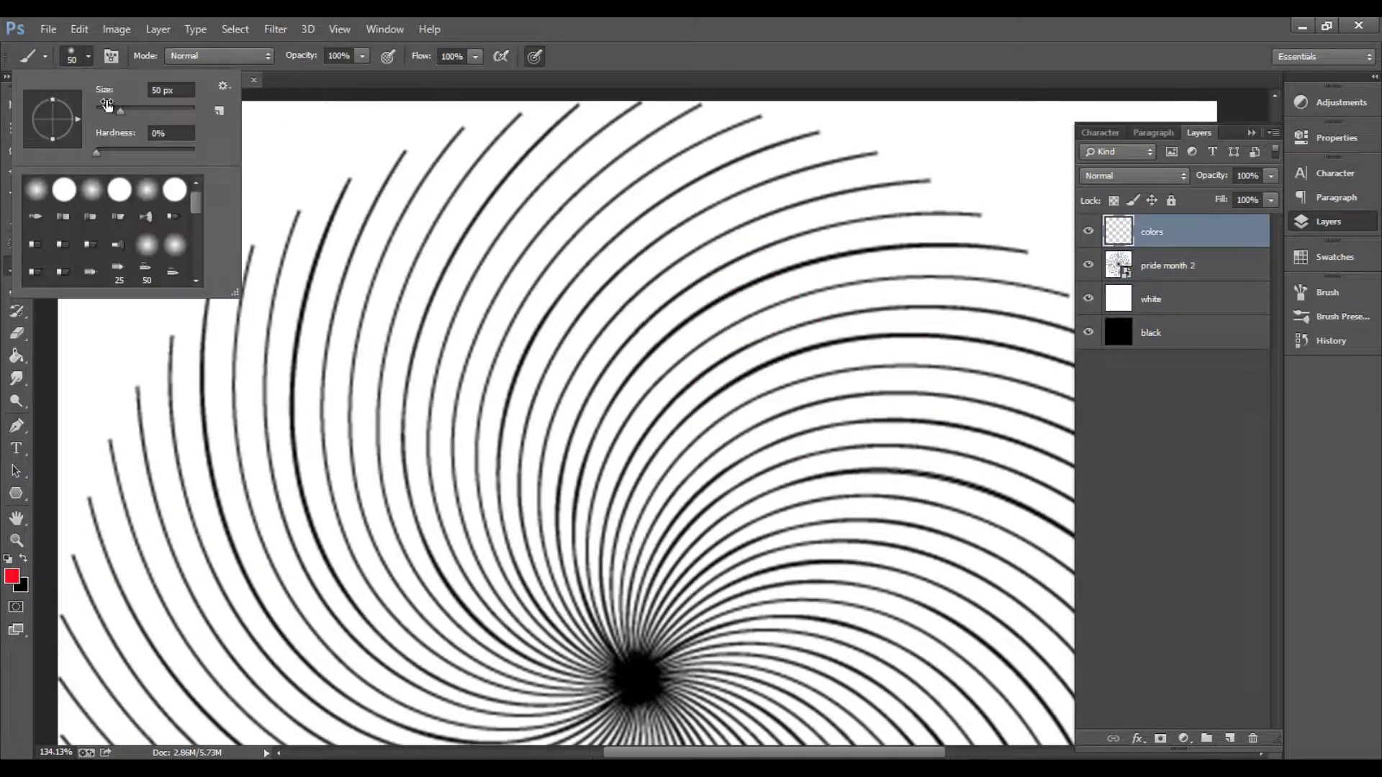
pyautogui.press('Escape')
# Step: Paint red test strokes across the spiral lines, then clear them all
pyautogui.hotkey('ctrl', 'z')
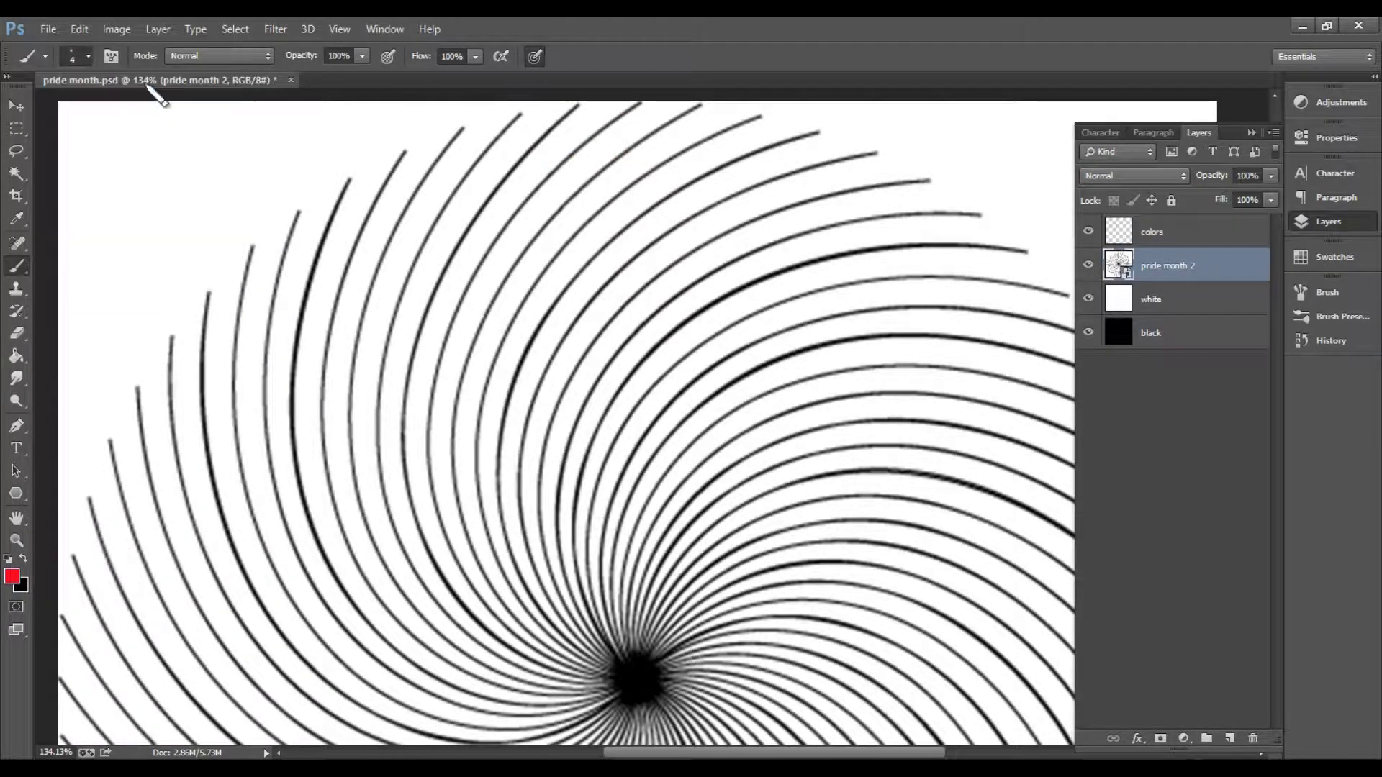
pyautogui.moveTo(687, 226)
pyautogui.mouseDown()
pyautogui.moveTo(979, 216)
pyautogui.moveTo(810, 270)
pyautogui.mouseUp()
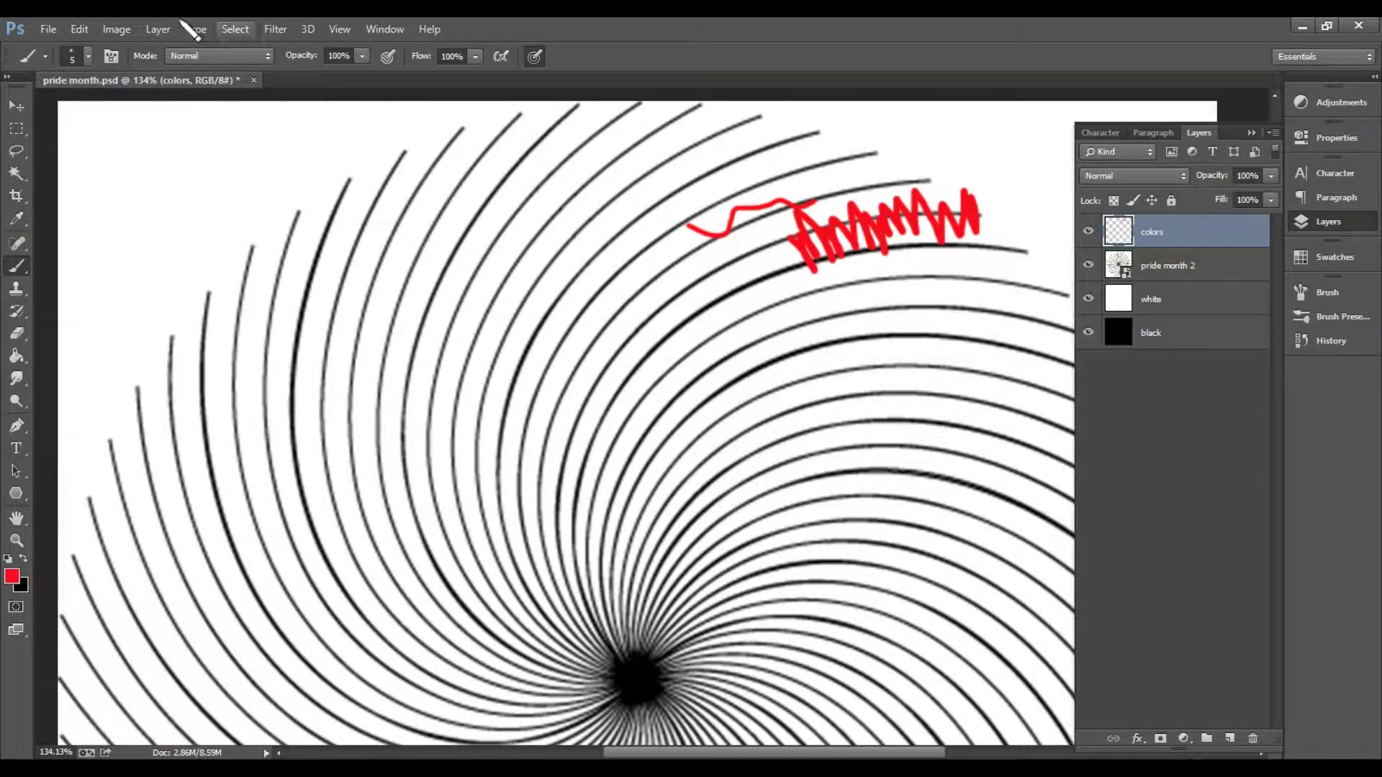
pyautogui.click(88, 56)
pyautogui.moveTo(992, 265); pyautogui.dragTo(984, 298)
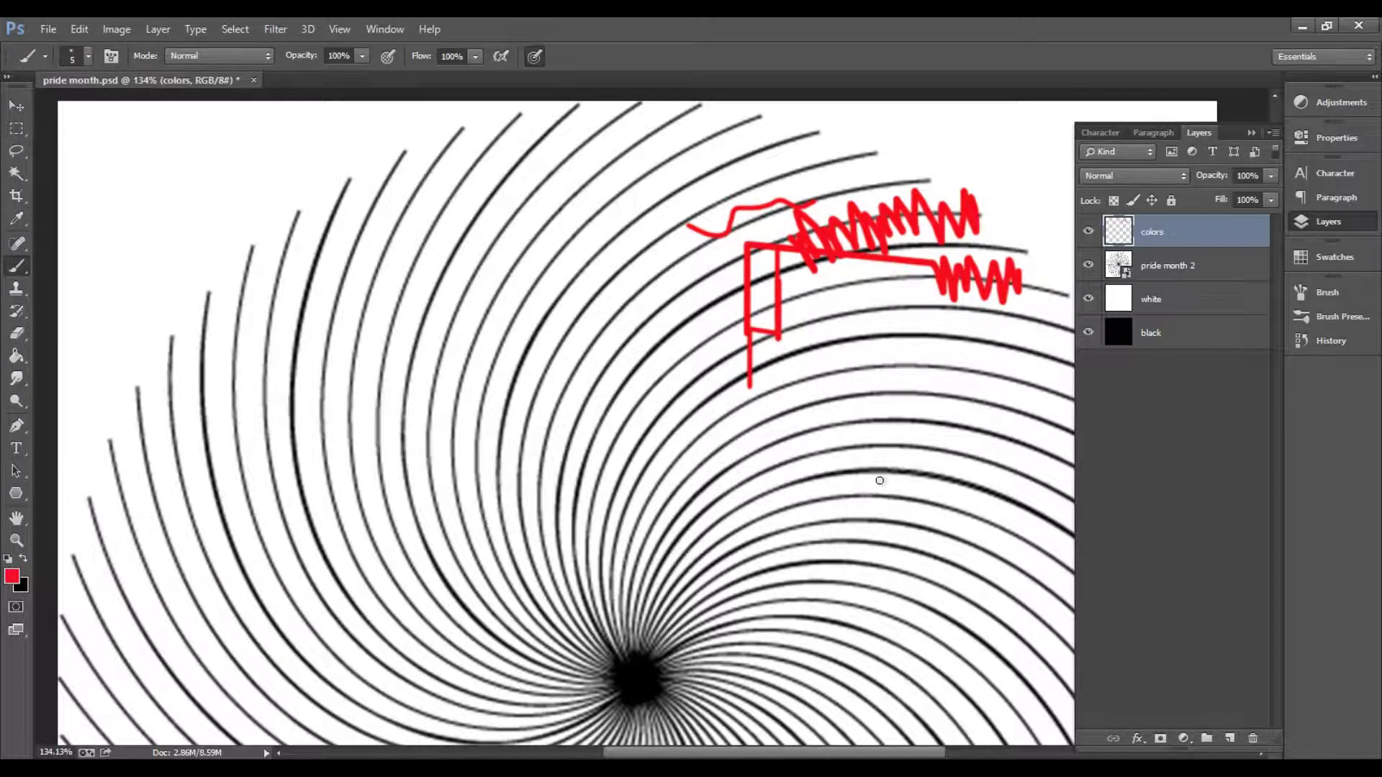
pyautogui.press('Delete')
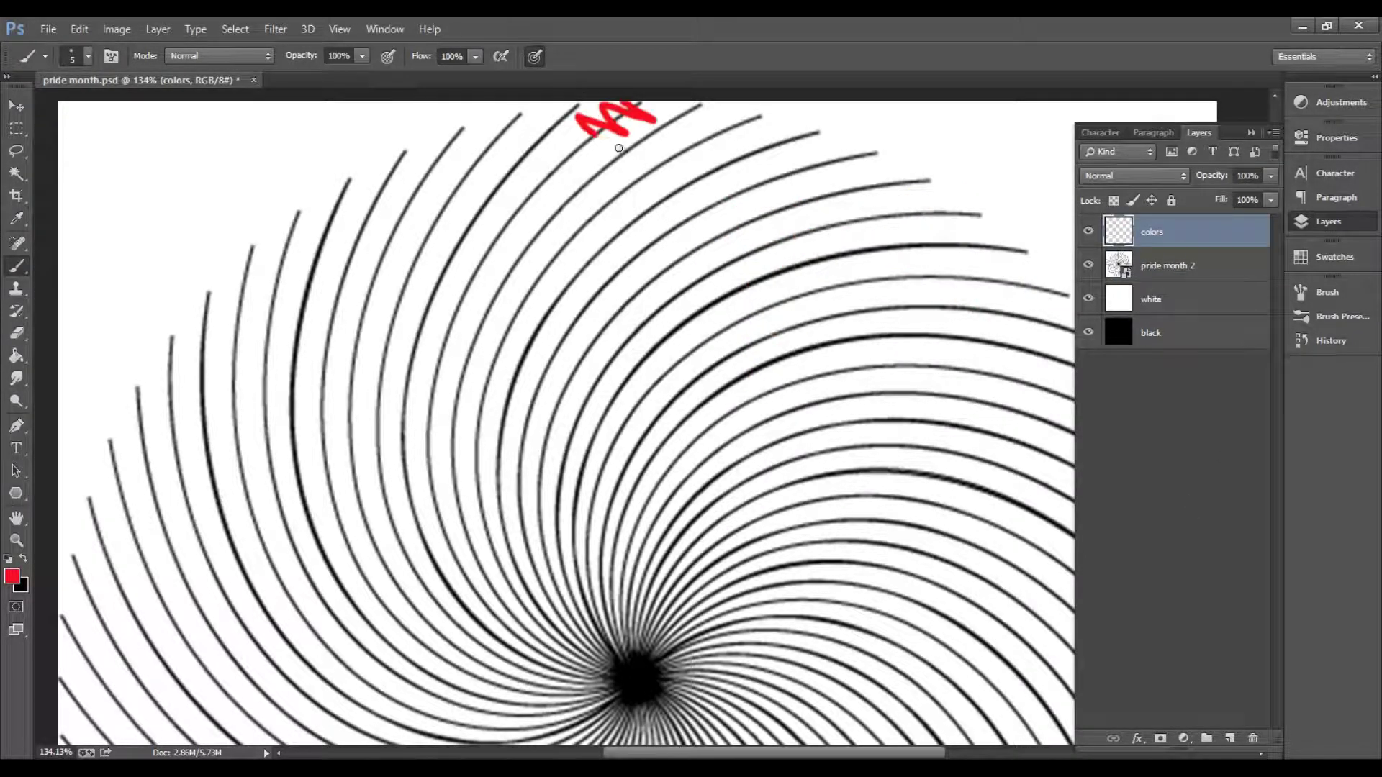
pyautogui.moveTo(618, 148)
pyautogui.mouseDown()
pyautogui.moveTo(572, 402)
pyautogui.moveTo(576, 460)
pyautogui.mouseUp()
pyautogui.press('Delete')
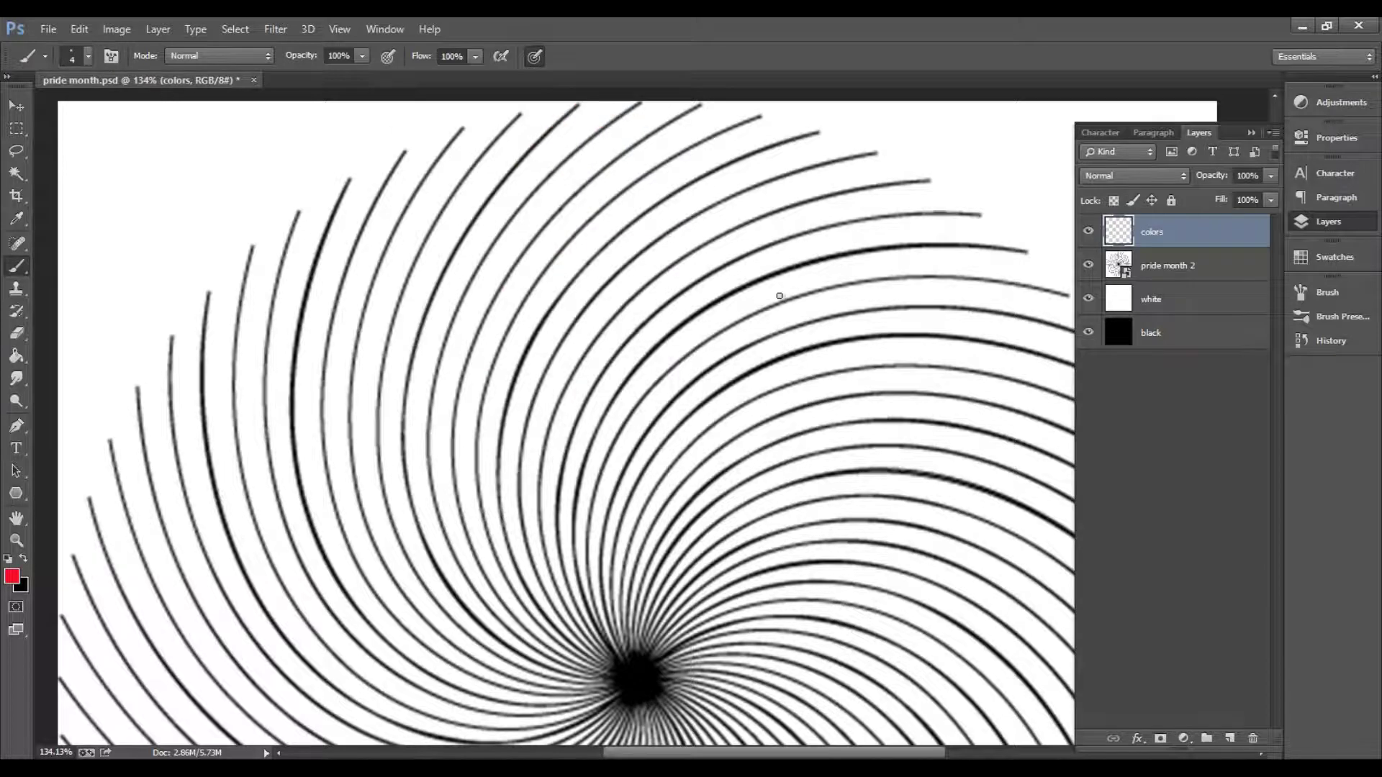
# Step: Switch to Rotate View and paint the first red band along a swirl arc
pyautogui.rightClick(15, 519)
pyautogui.click(93, 531)
pyautogui.moveTo(827, 238); pyautogui.dragTo(957, 359)
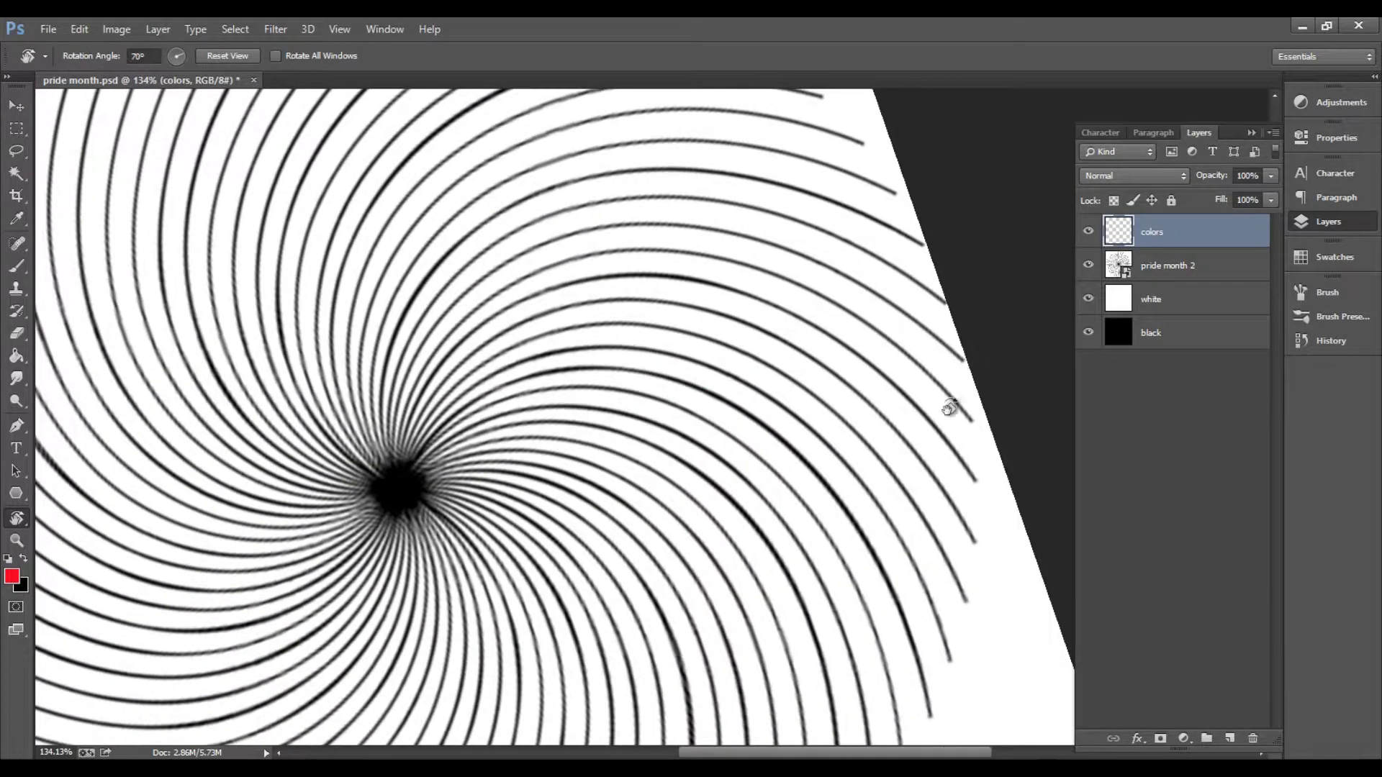
pyautogui.moveTo(903, 280); pyautogui.dragTo(792, 216)
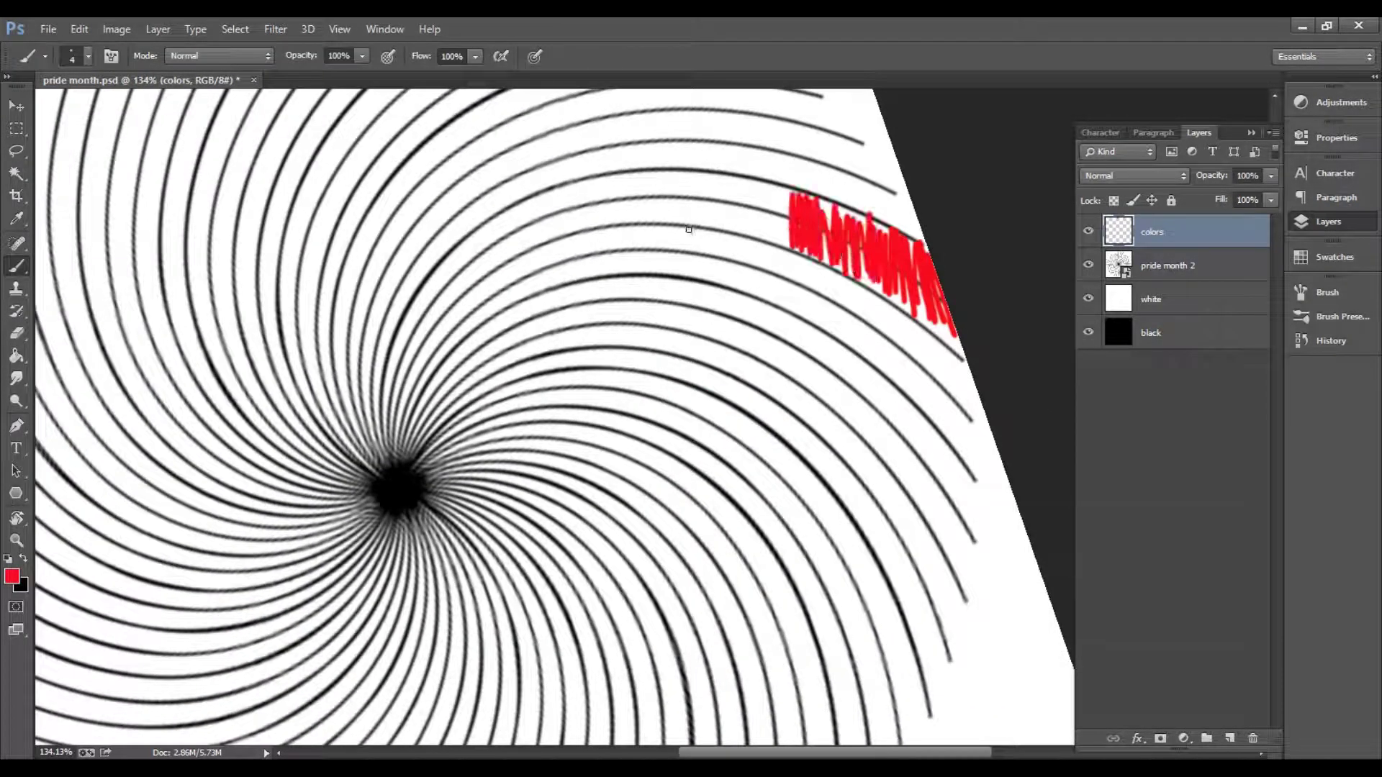
pyautogui.moveTo(600, 214); pyautogui.dragTo(746, 226)
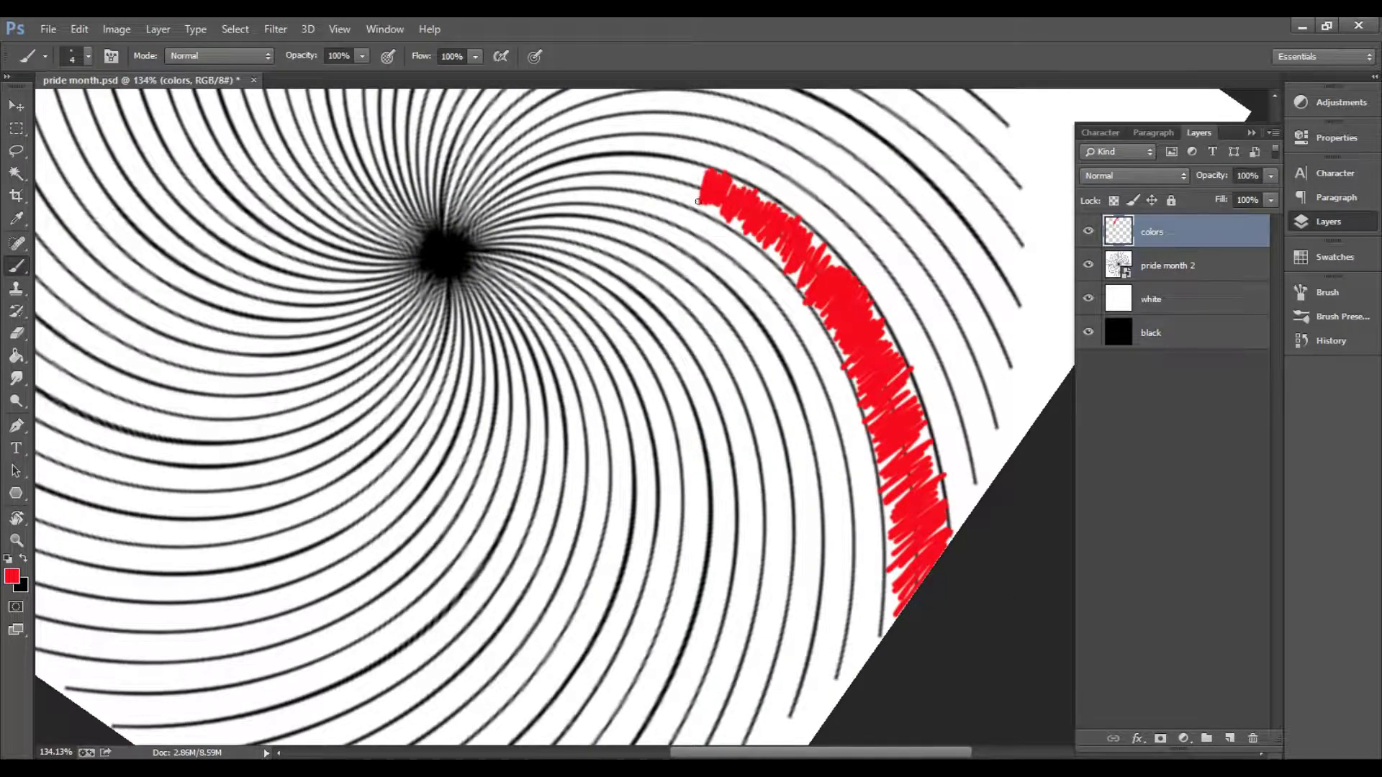
pyautogui.moveTo(576, 170)
pyautogui.mouseDown()
pyautogui.moveTo(632, 148)
pyautogui.moveTo(662, 159)
pyautogui.mouseUp()
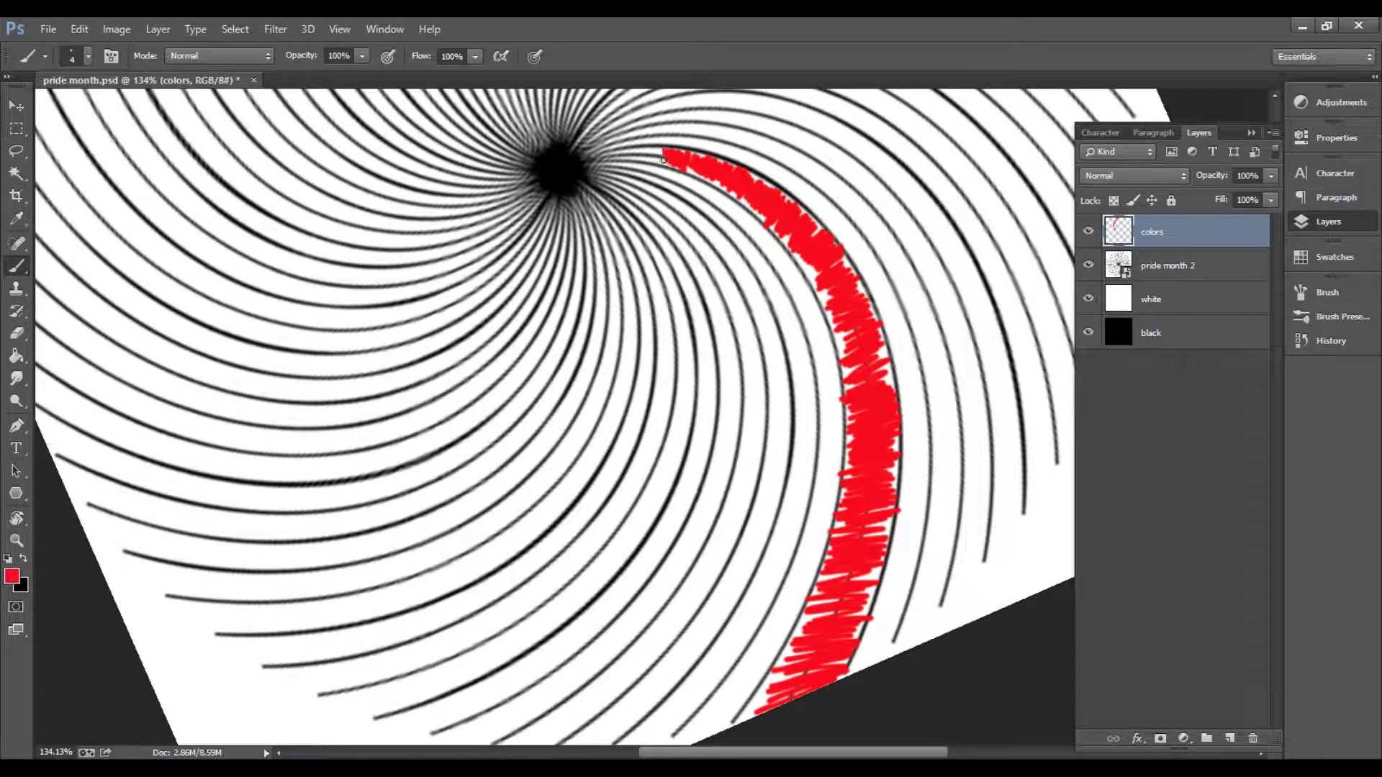
# Step: Extend the red and orange-red bands inward toward the swirl centre
pyautogui.click(11, 576)
pyautogui.press('Return')
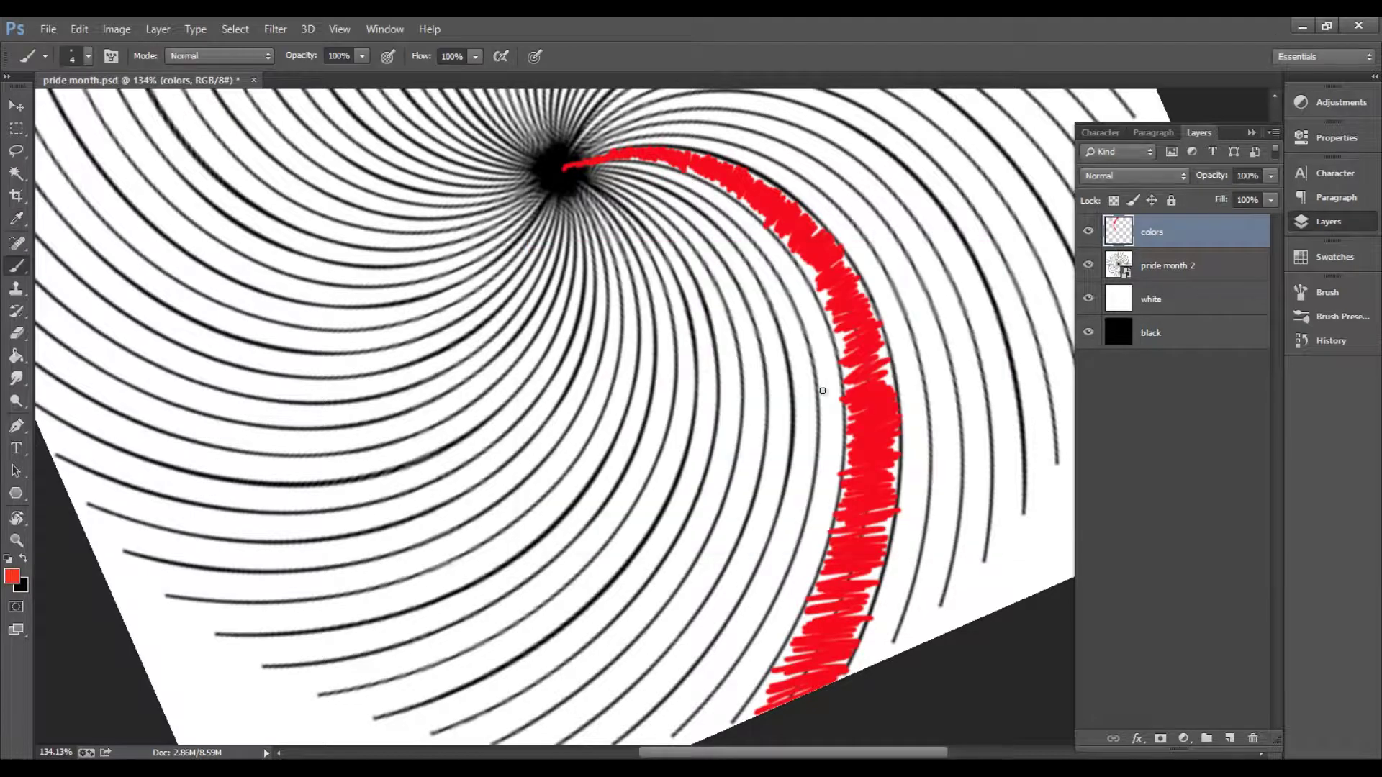
pyautogui.press('r')
pyautogui.moveTo(857, 418)
pyautogui.mouseDown()
pyautogui.moveTo(701, 293)
pyautogui.moveTo(928, 464)
pyautogui.moveTo(983, 440)
pyautogui.mouseUp()
pyautogui.moveTo(986, 443)
pyautogui.mouseDown()
pyautogui.moveTo(910, 295)
pyautogui.moveTo(778, 252)
pyautogui.moveTo(759, 270)
pyautogui.mouseUp()
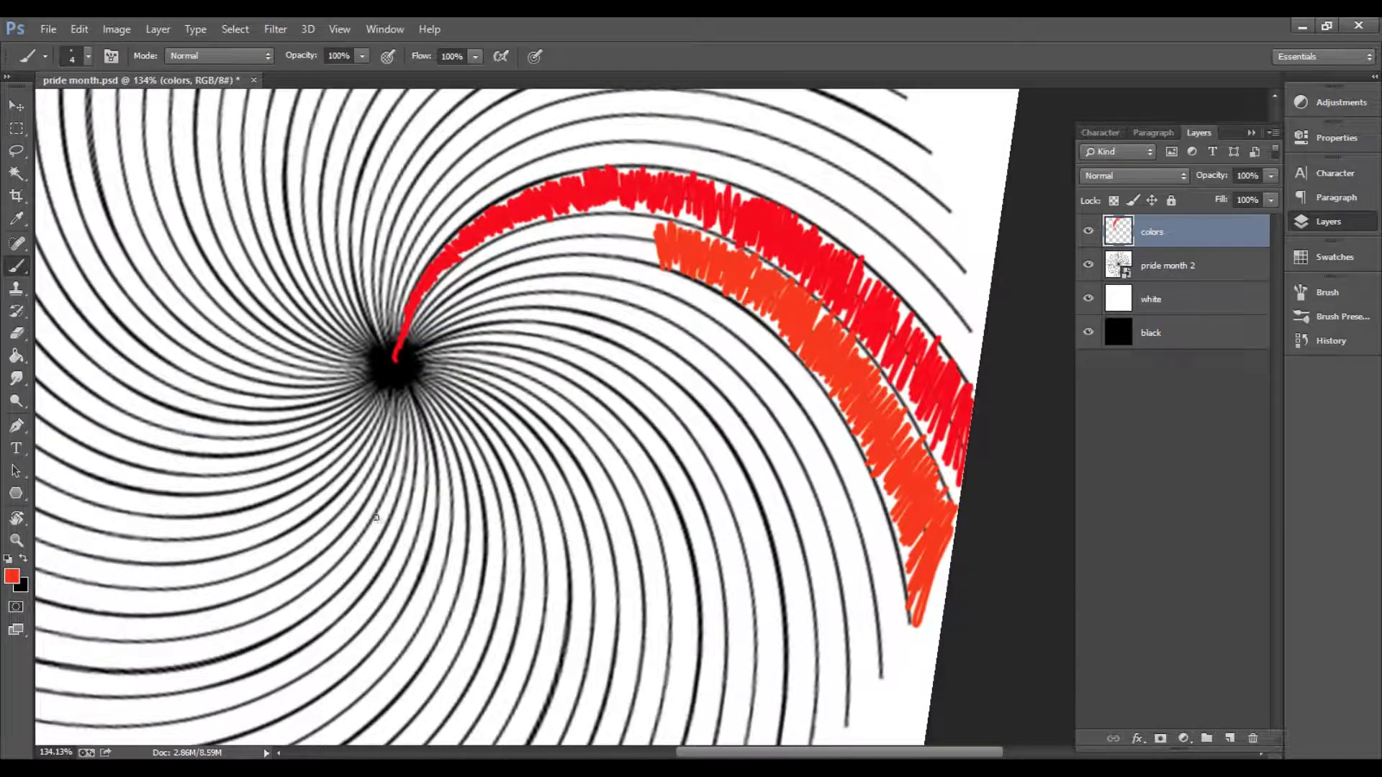
pyautogui.moveTo(604, 220); pyautogui.dragTo(647, 392)
pyautogui.moveTo(693, 216)
pyautogui.mouseDown()
pyautogui.moveTo(592, 180)
pyautogui.moveTo(714, 186)
pyautogui.mouseUp()
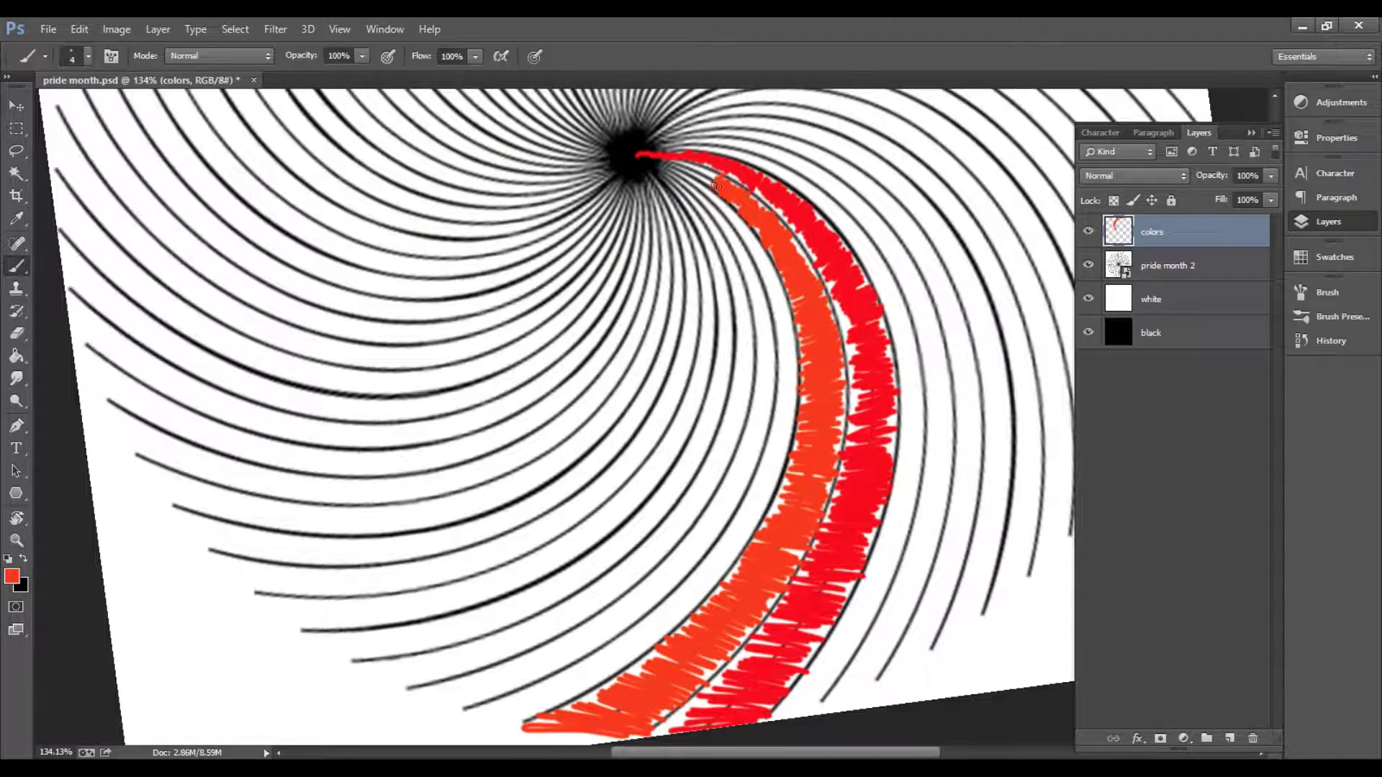
# Step: Rotate to the next arc and paint an orange band along it
pyautogui.press('r')
pyautogui.moveTo(846, 352)
pyautogui.mouseDown()
pyautogui.moveTo(967, 370)
pyautogui.moveTo(1018, 395)
pyautogui.mouseUp()
pyautogui.press('b')
pyautogui.click(12, 575)
pyautogui.click(931, 274)
pyautogui.moveTo(1000, 461)
pyautogui.mouseDown()
pyautogui.moveTo(770, 284)
pyautogui.moveTo(775, 360)
pyautogui.mouseUp()
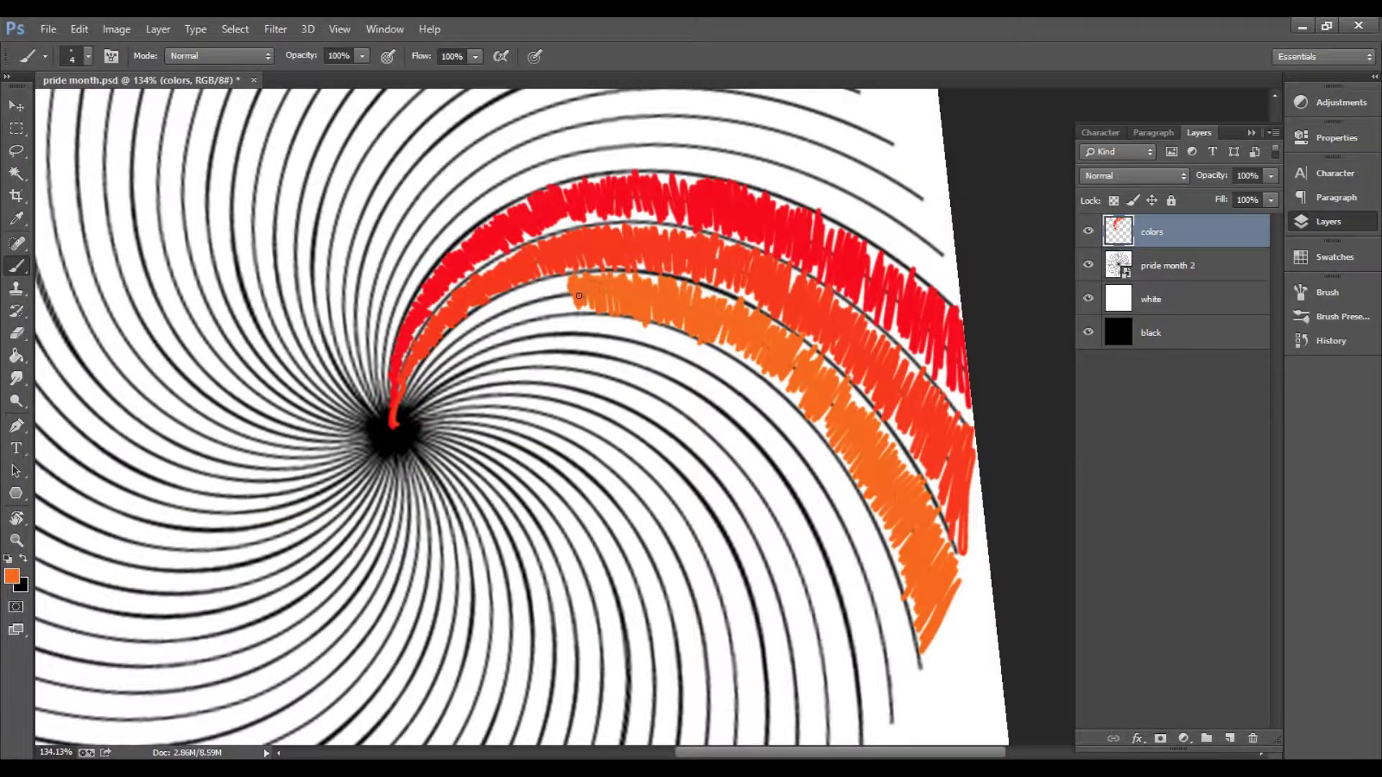
# Step: Paint a yellow-orange band along the following arc
pyautogui.moveTo(579, 296); pyautogui.dragTo(641, 246)
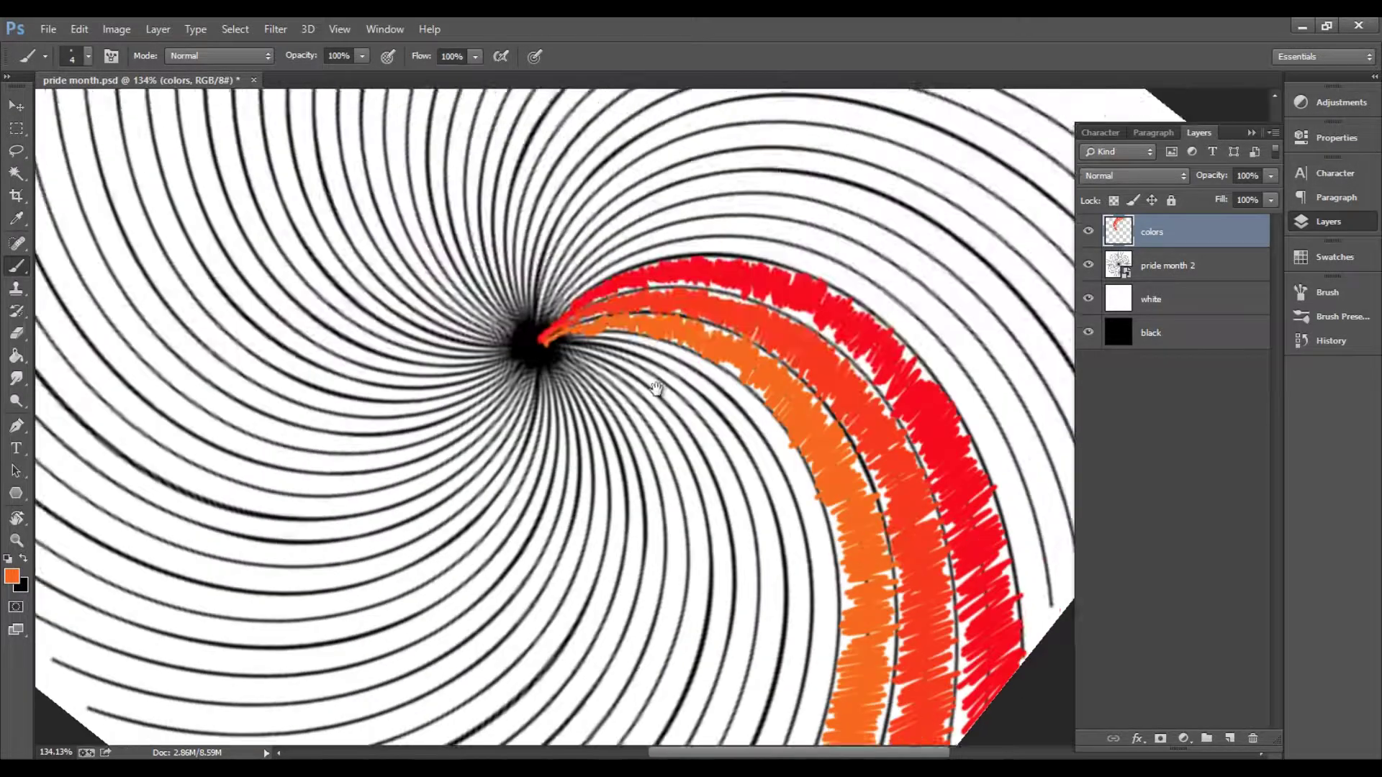
pyautogui.moveTo(514, 234); pyautogui.dragTo(648, 180)
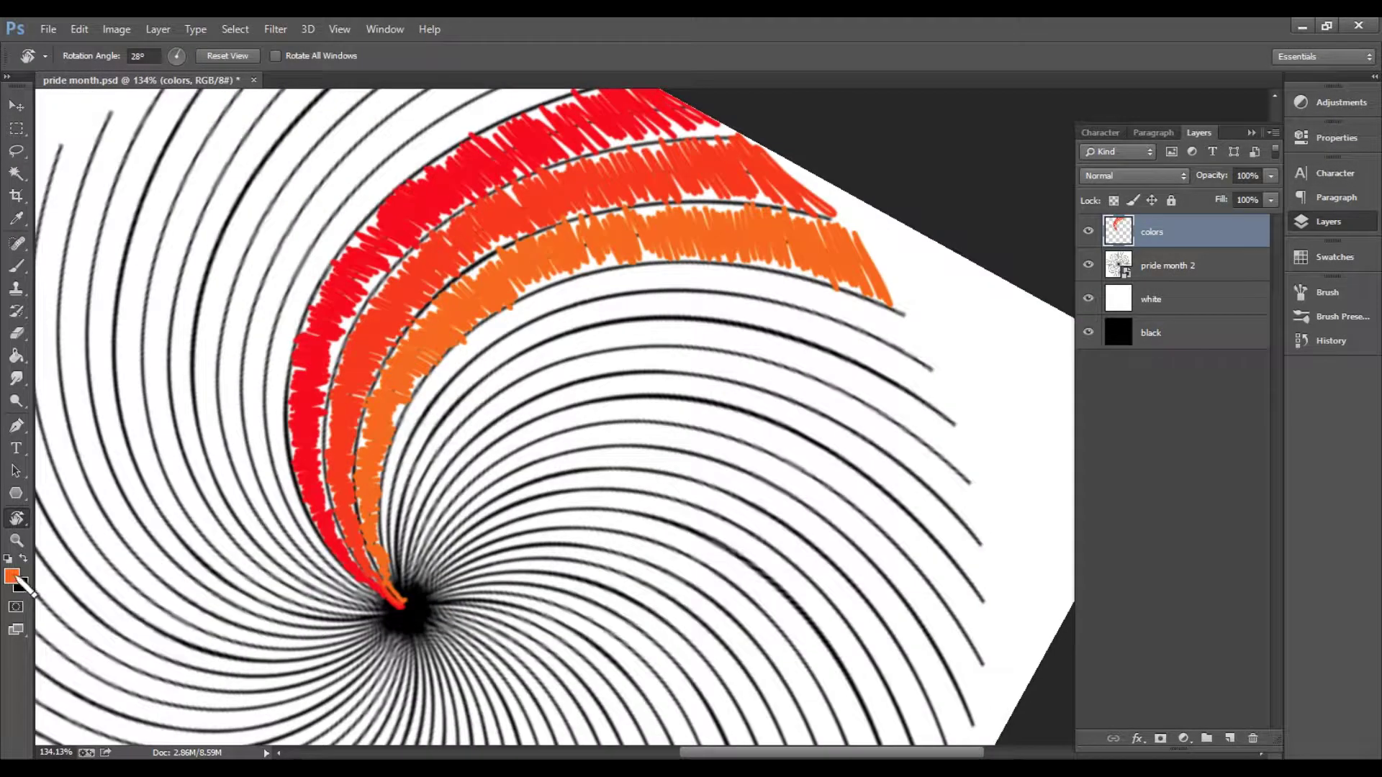
pyautogui.rightClick(540, 403)
pyautogui.moveTo(936, 410); pyautogui.dragTo(797, 279)
# Step: Paint a yellow band along the next arc
pyautogui.moveTo(613, 281); pyautogui.dragTo(724, 303)
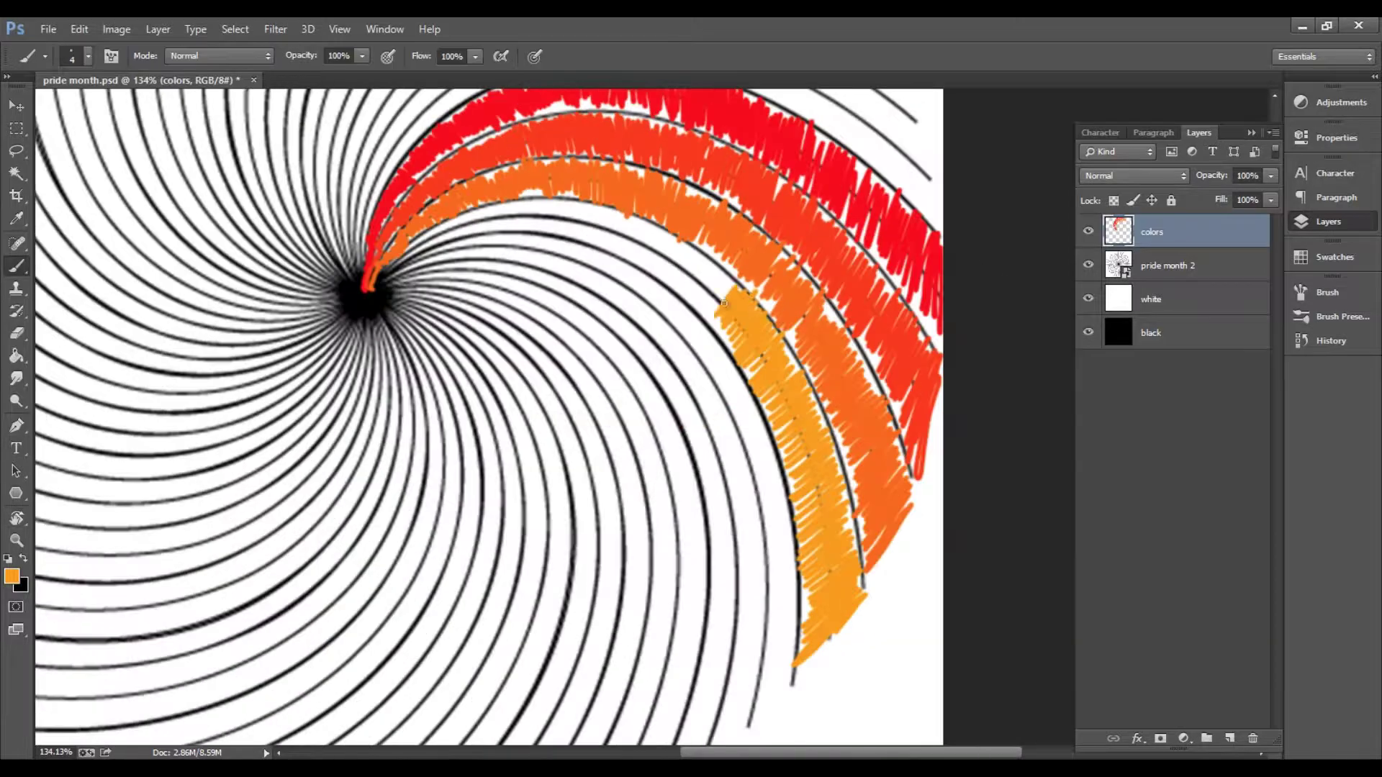
pyautogui.moveTo(465, 227); pyautogui.dragTo(682, 262)
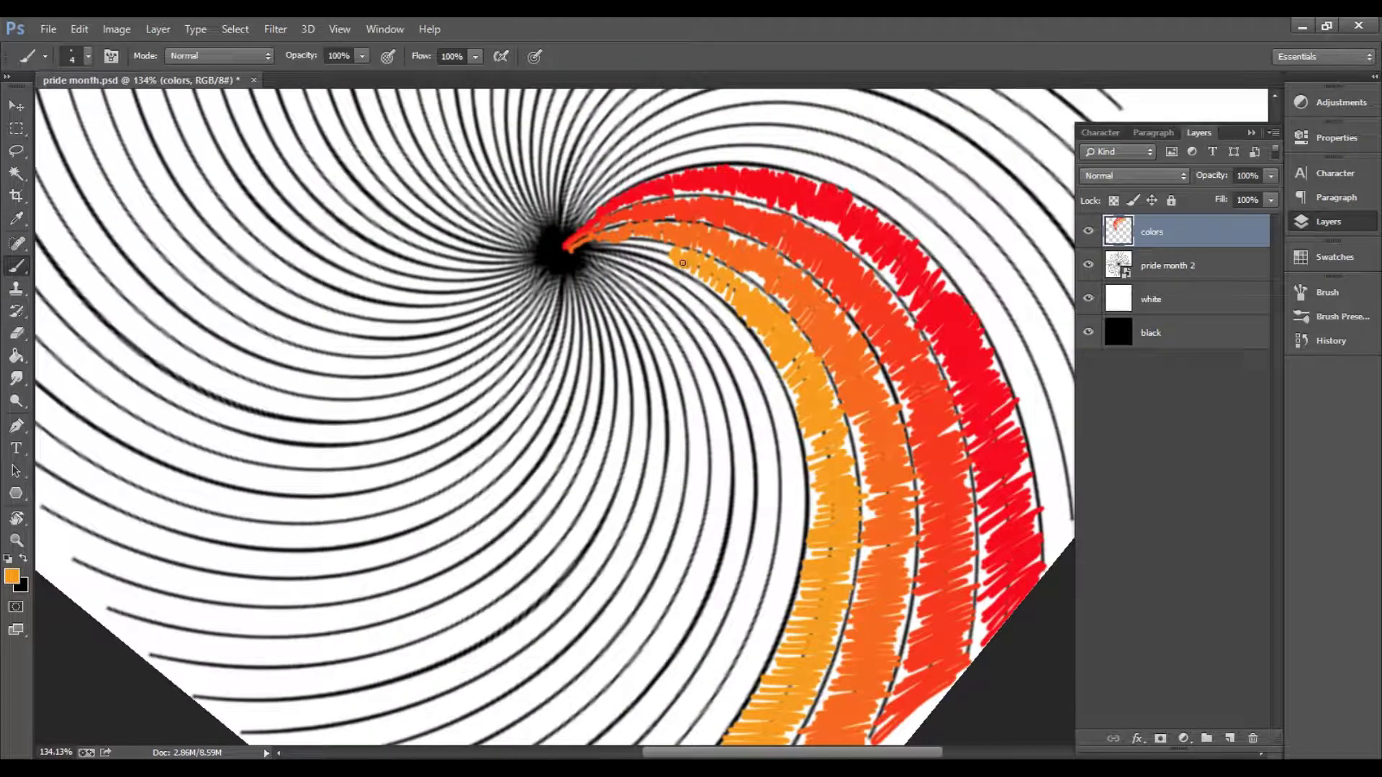
pyautogui.moveTo(596, 245); pyautogui.dragTo(719, 360)
pyautogui.rightClick(816, 394)
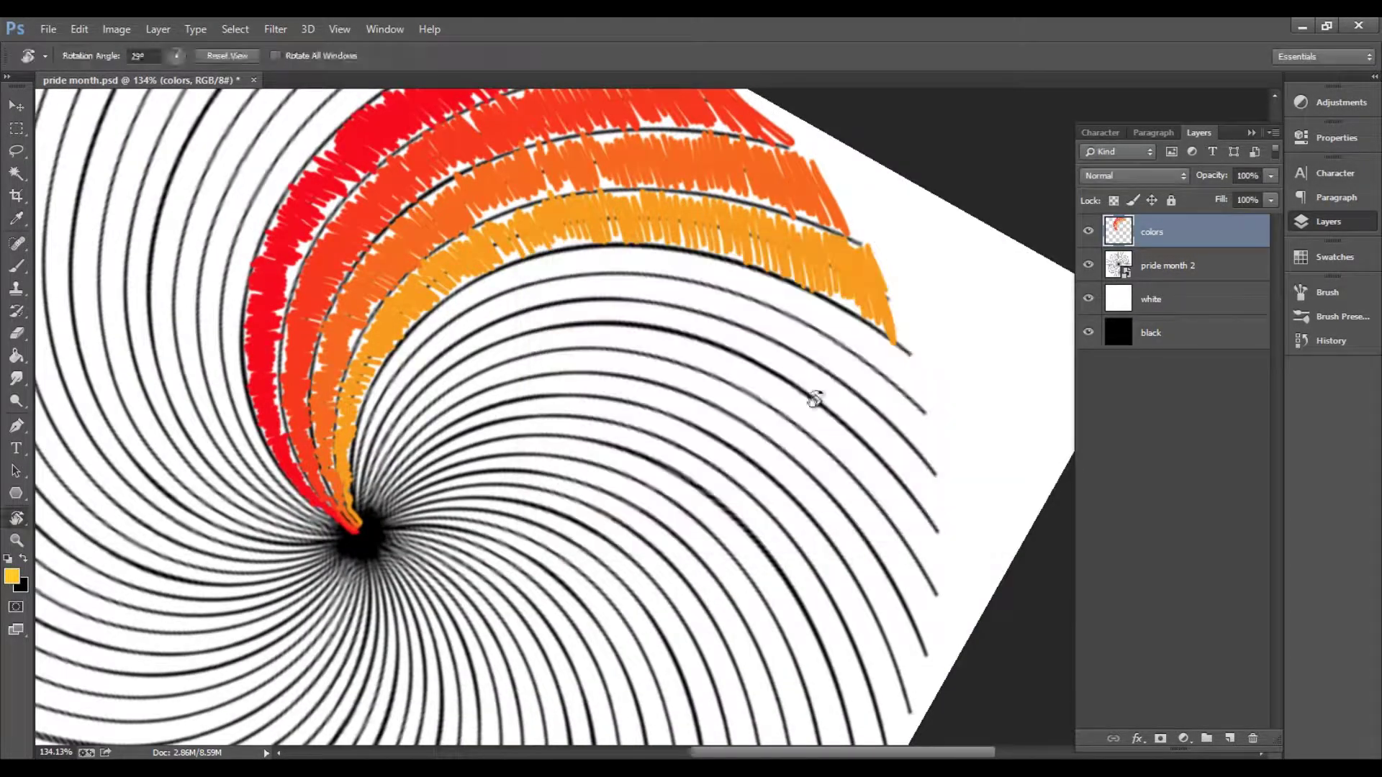
pyautogui.moveTo(921, 454)
pyautogui.mouseDown()
pyautogui.moveTo(832, 309)
pyautogui.moveTo(648, 284)
pyautogui.moveTo(569, 255)
pyautogui.mouseUp()
# Step: Paint a bright-yellow band along the next arc
pyautogui.press('r')
pyautogui.moveTo(569, 256)
pyautogui.mouseDown()
pyautogui.moveTo(611, 201)
pyautogui.moveTo(62, 591)
pyautogui.mouseUp()
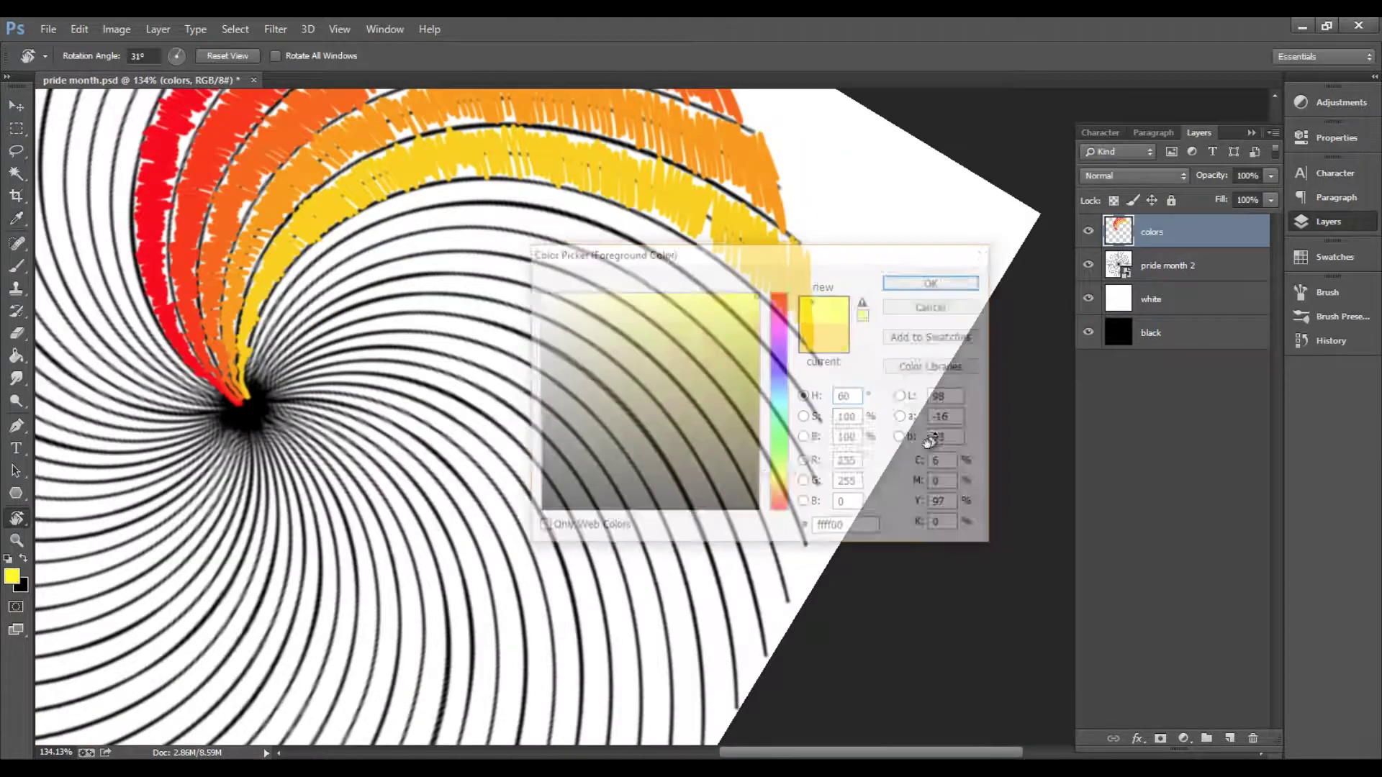
pyautogui.moveTo(814, 460); pyautogui.dragTo(677, 235)
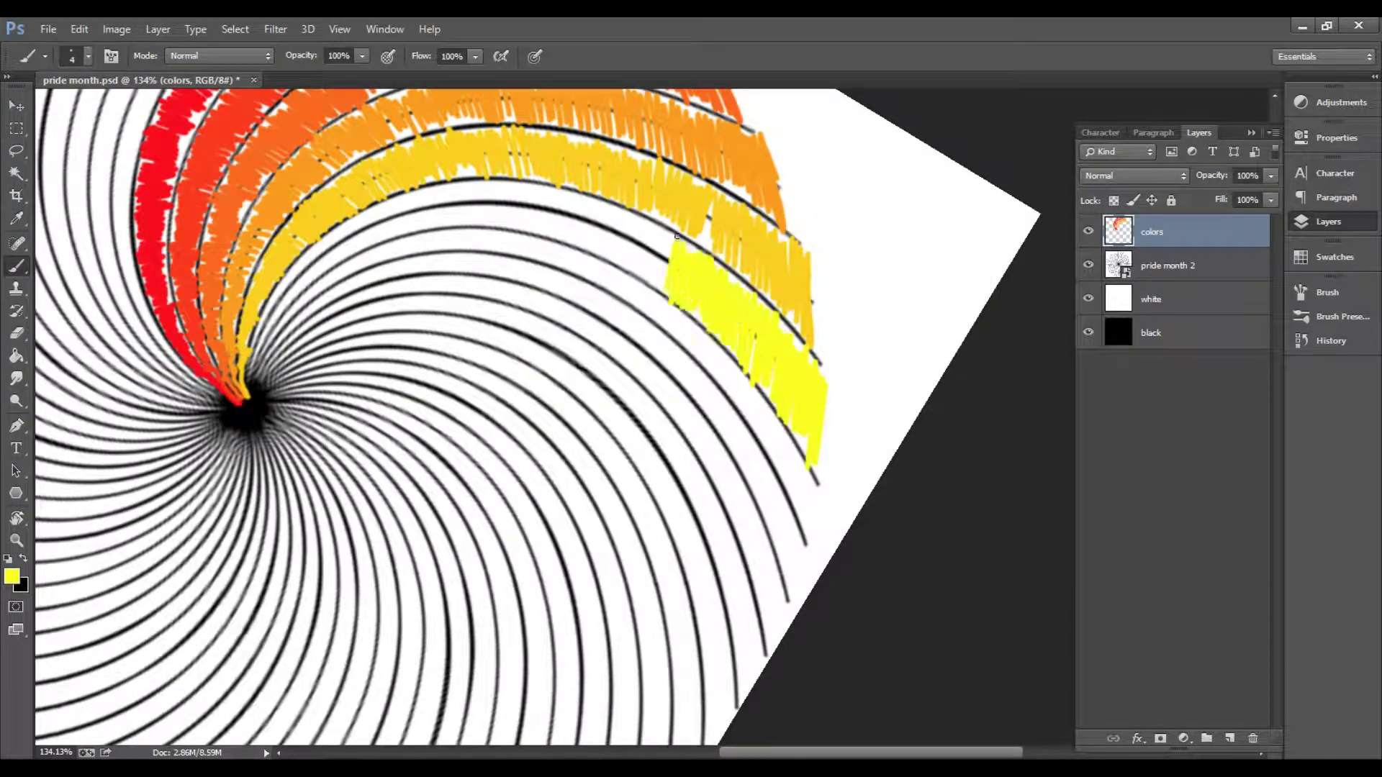
pyautogui.moveTo(492, 245); pyautogui.dragTo(648, 217)
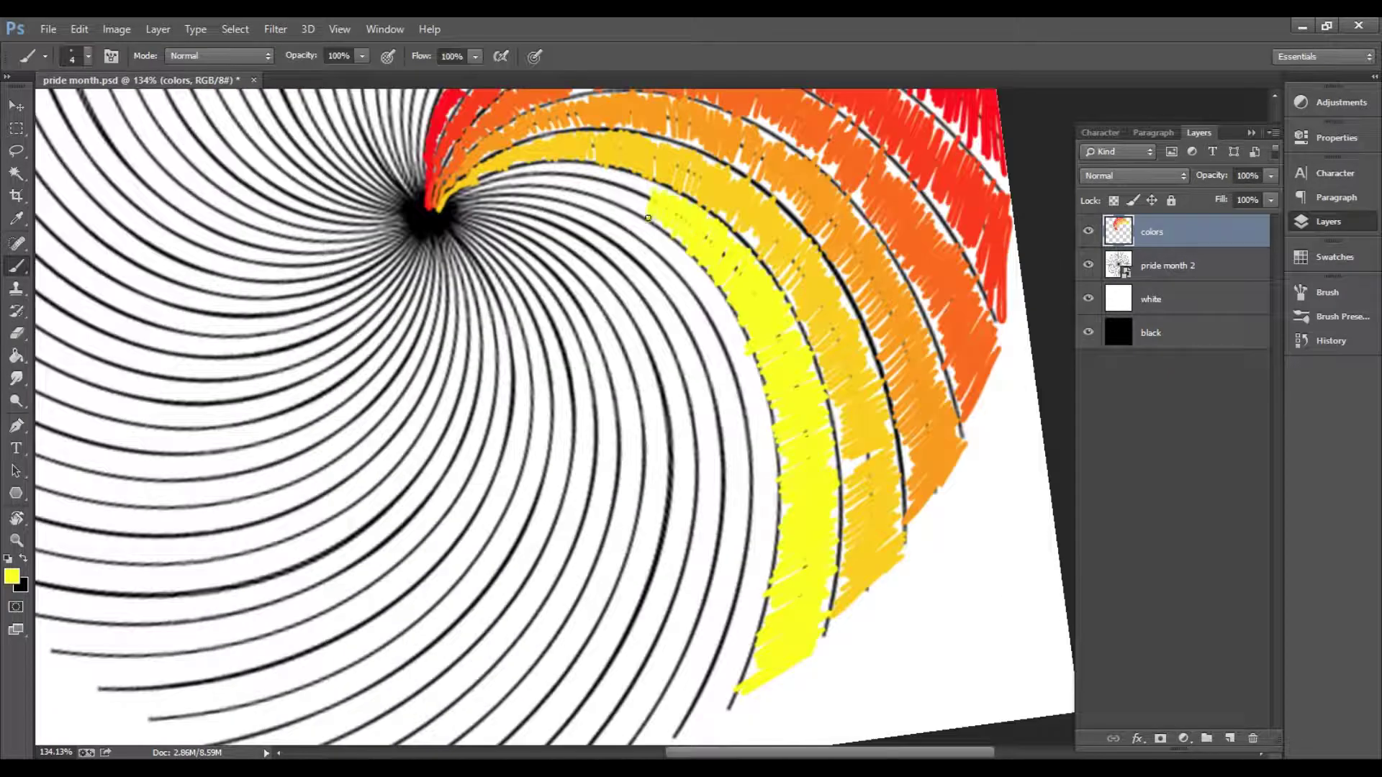
# Step: Paint a yellow-green band on the next arc
pyautogui.press('r')
pyautogui.moveTo(545, 189); pyautogui.dragTo(783, 469)
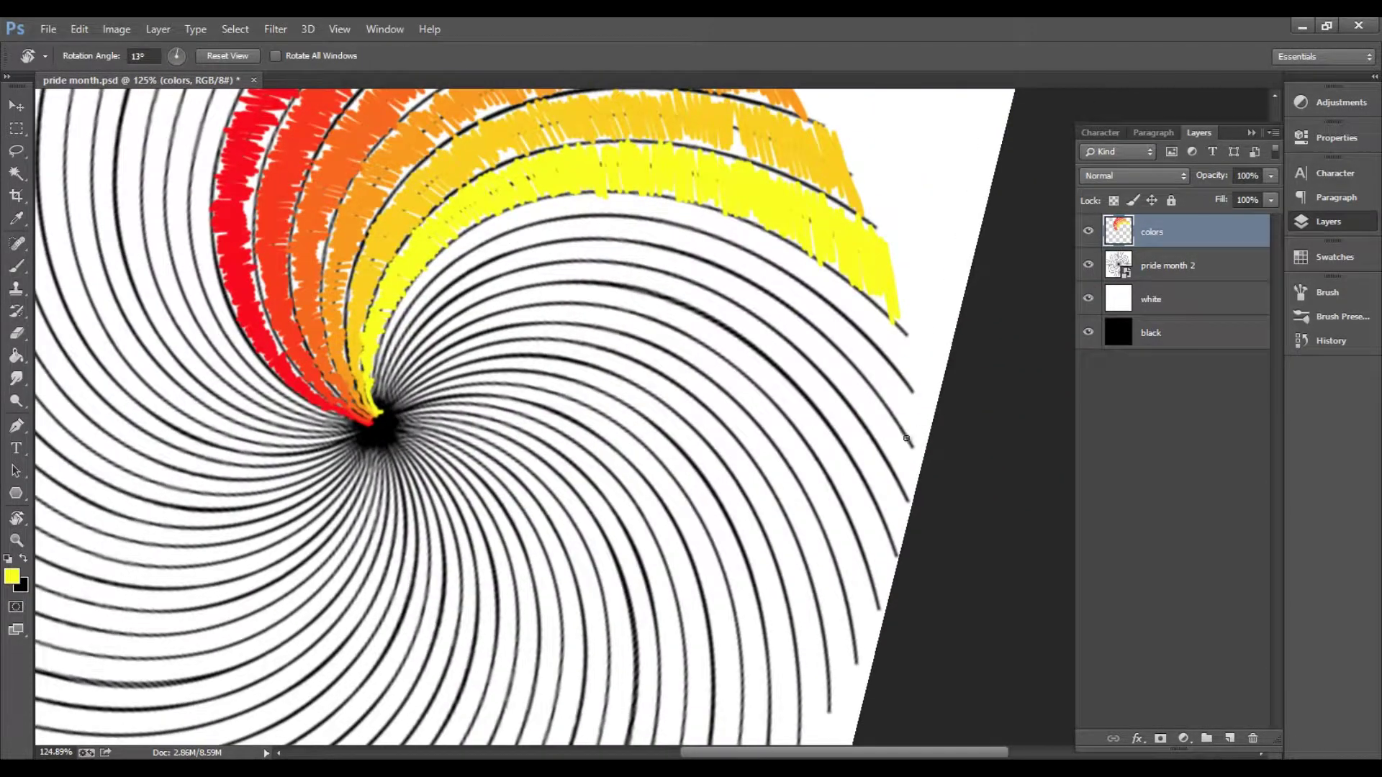
pyautogui.press('b')
pyautogui.click(11, 576)
pyautogui.click(917, 281)
pyautogui.moveTo(912, 443); pyautogui.dragTo(846, 315)
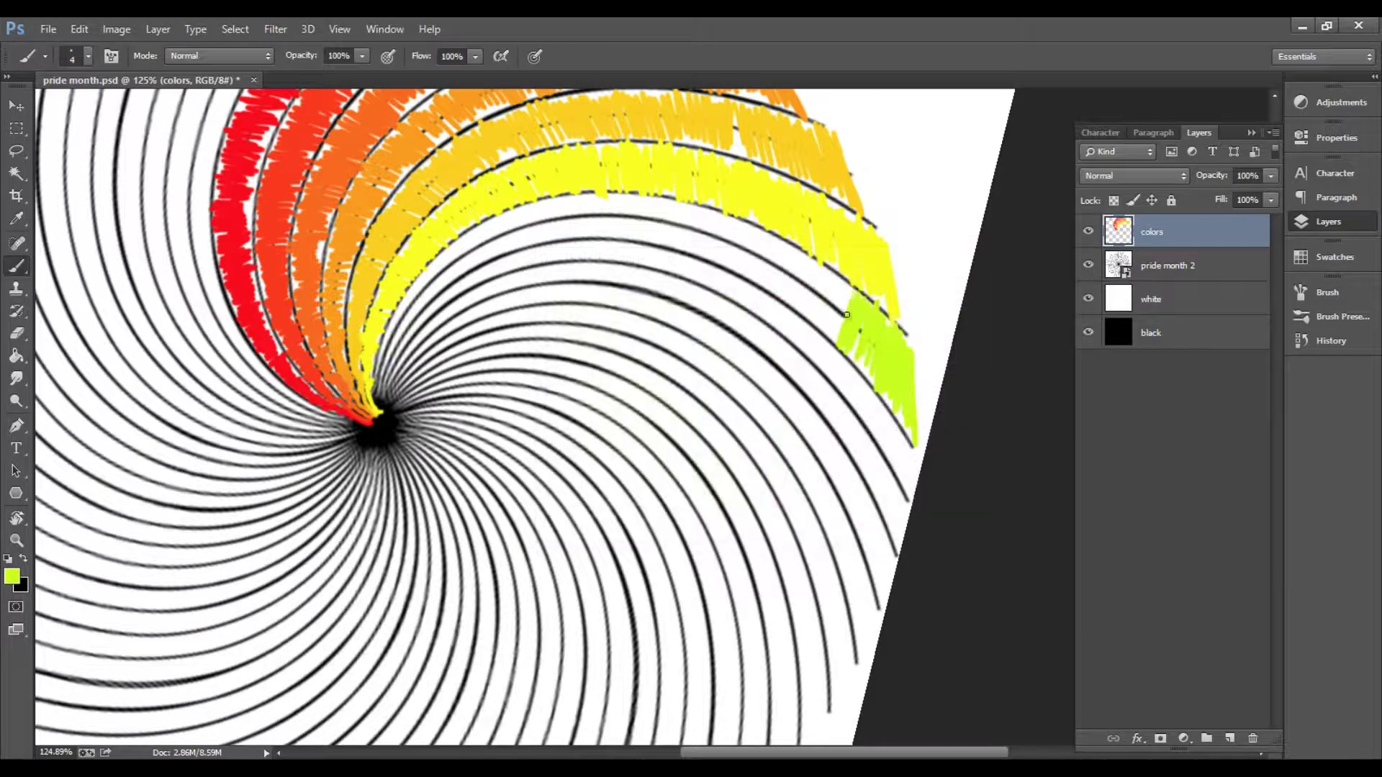
# Step: Move the black layer above the white layer
pyautogui.moveTo(571, 212); pyautogui.dragTo(646, 216)
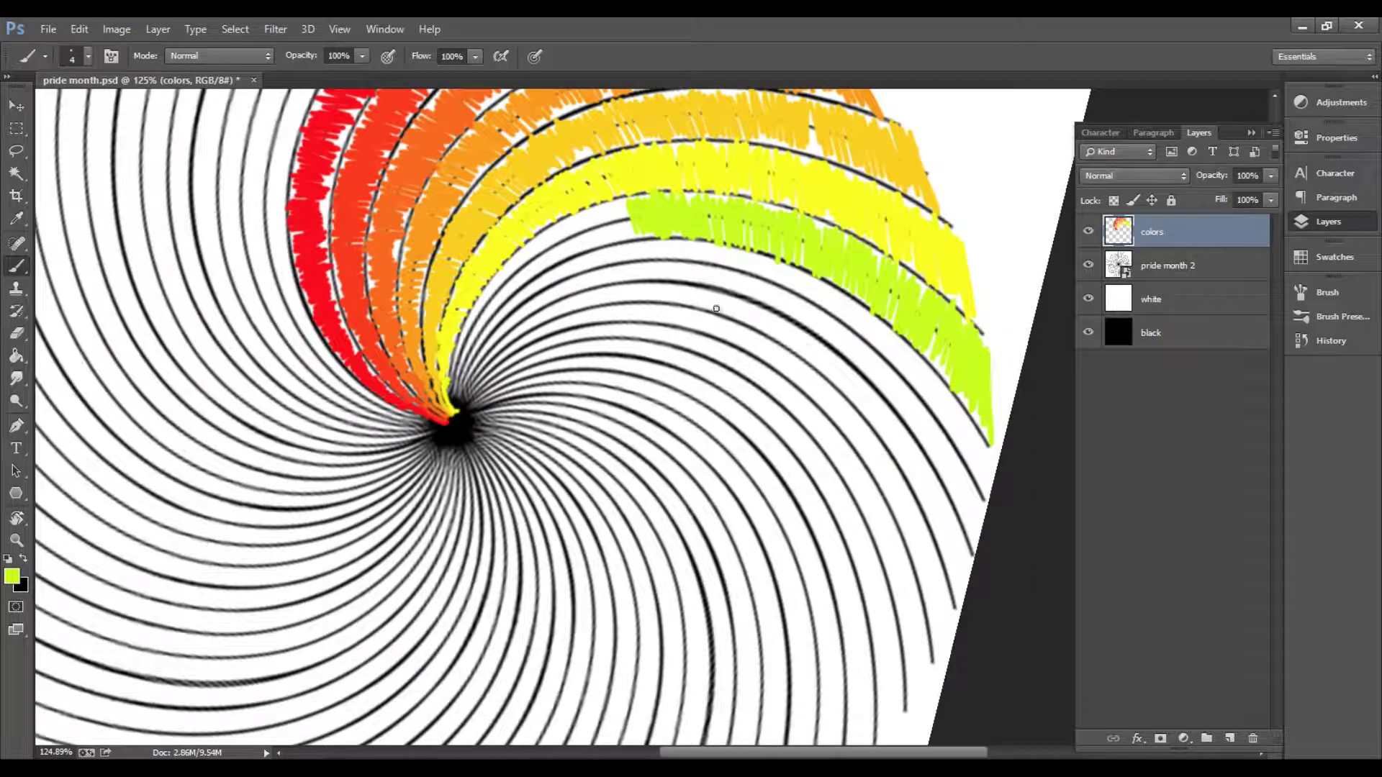
pyautogui.moveTo(700, 311); pyautogui.dragTo(701, 281)
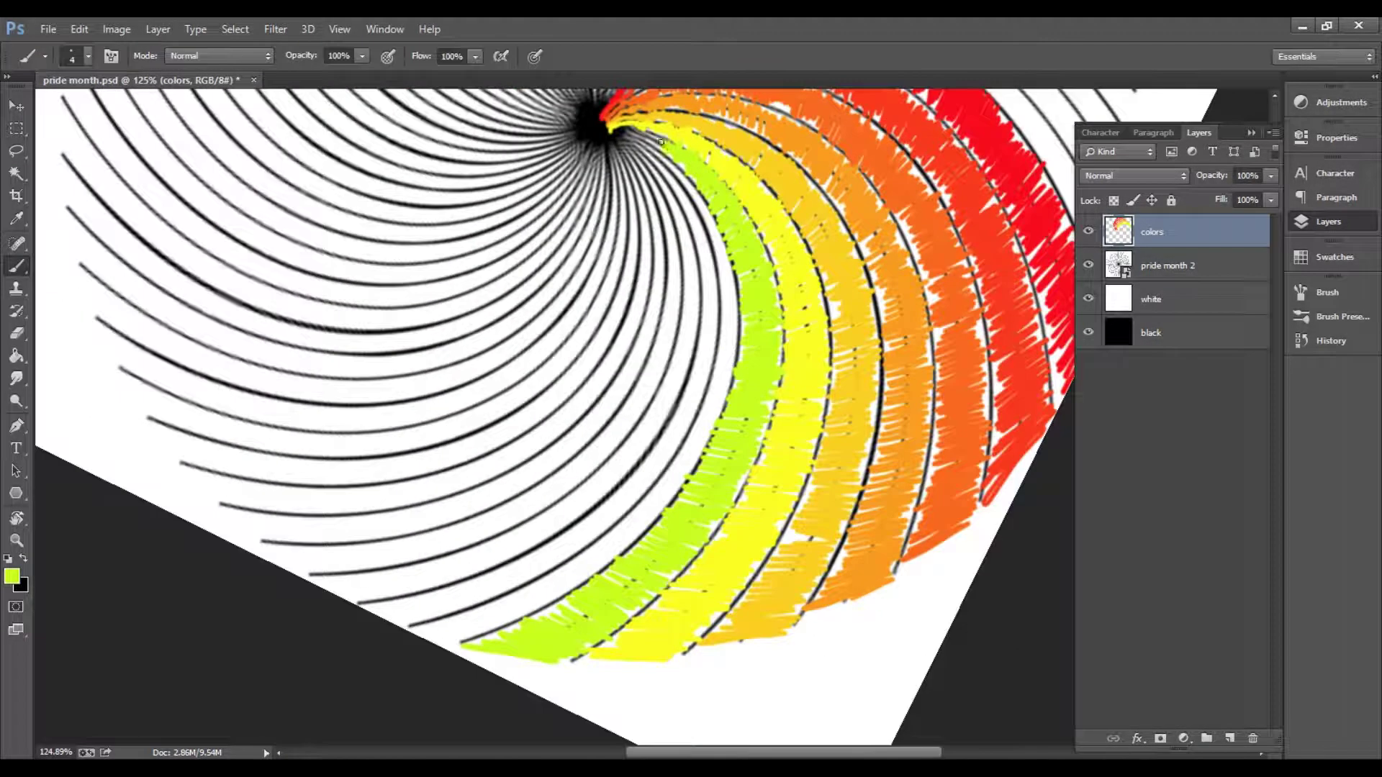
pyautogui.moveTo(1152, 332); pyautogui.dragTo(1152, 298)
pyautogui.press('r')
pyautogui.moveTo(791, 580); pyautogui.dragTo(815, 481)
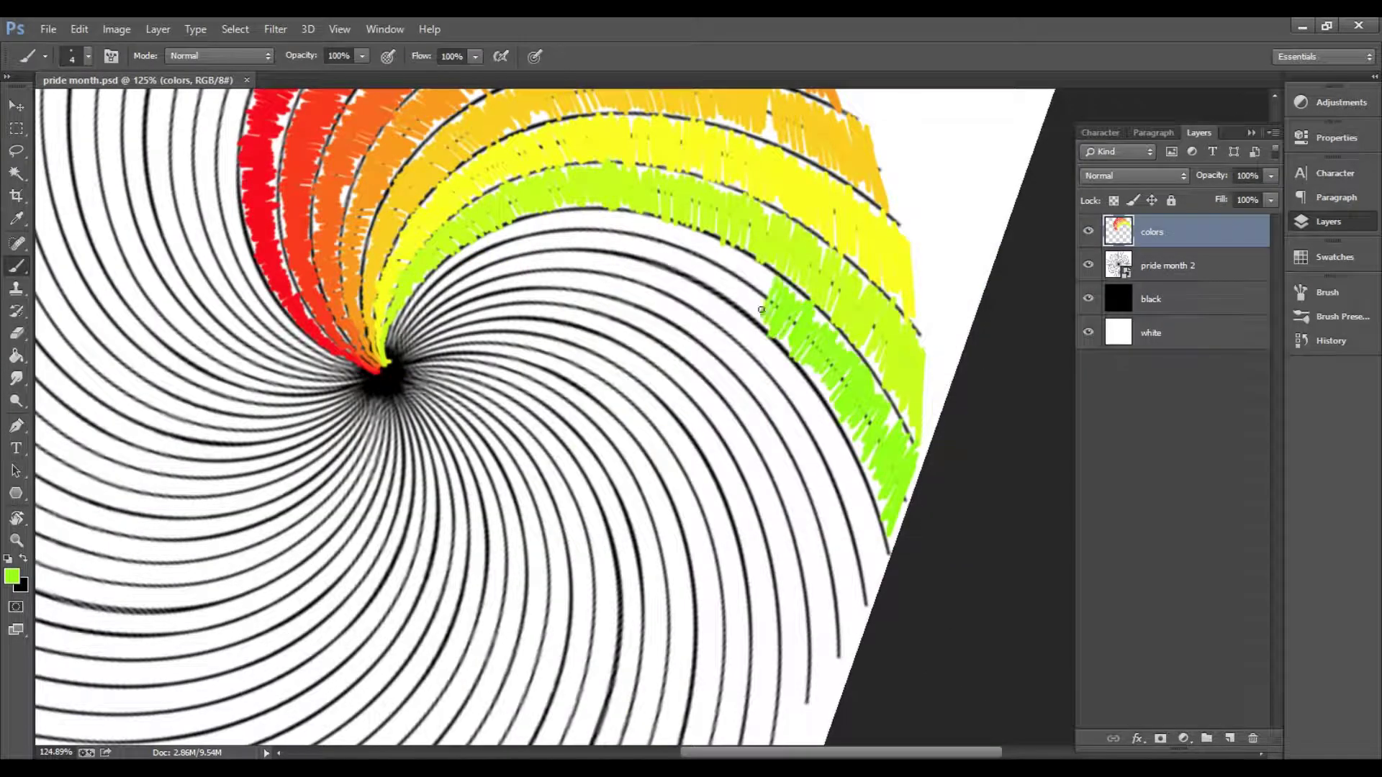
pyautogui.moveTo(590, 251); pyautogui.dragTo(740, 196)
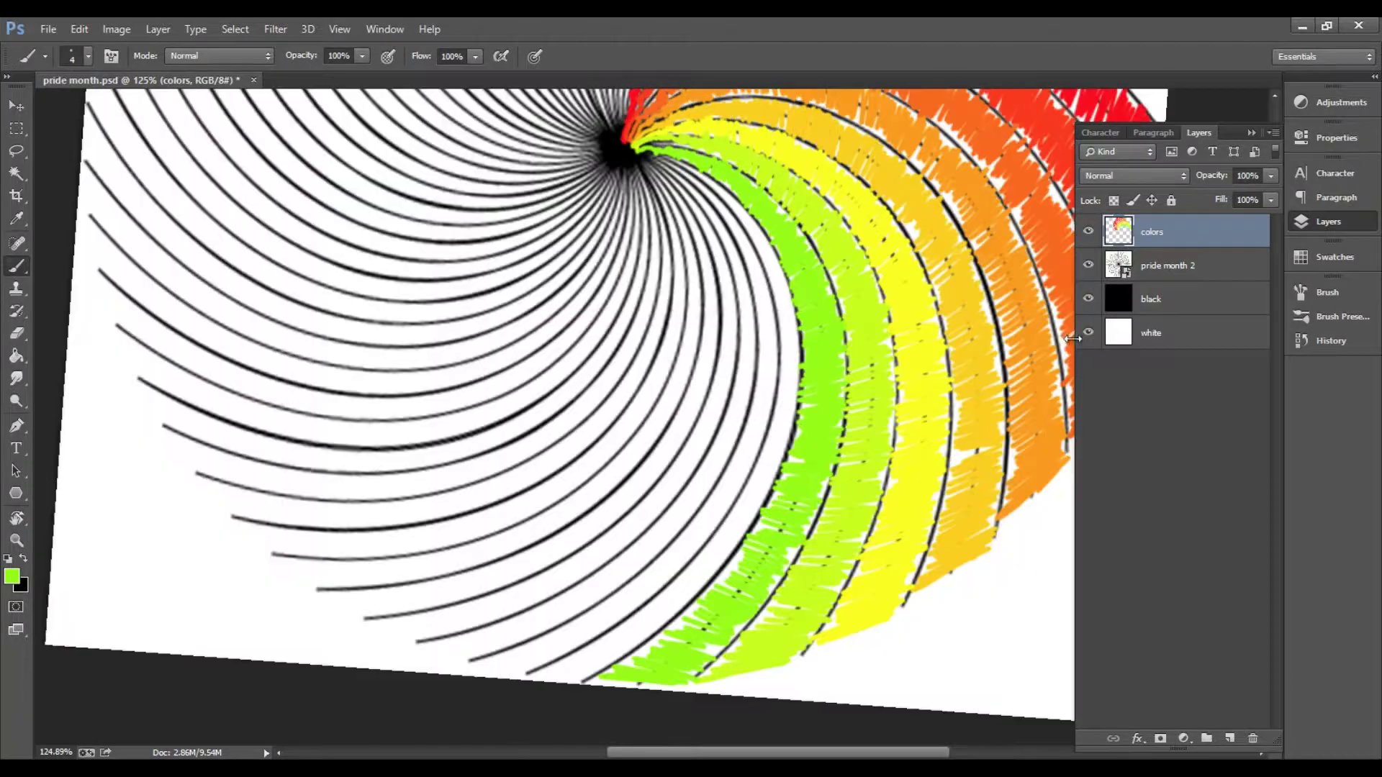
# Step: Paint green bands along the next arcs toward the swirl centre
pyautogui.moveTo(645, 149)
pyautogui.mouseDown()
pyautogui.moveTo(851, 494)
pyautogui.moveTo(858, 405)
pyautogui.moveTo(756, 215)
pyautogui.moveTo(609, 130)
pyautogui.moveTo(532, 148)
pyautogui.mouseUp()
pyautogui.moveTo(547, 165)
pyautogui.mouseDown()
pyautogui.moveTo(648, 231)
pyautogui.moveTo(799, 457)
pyautogui.mouseUp()
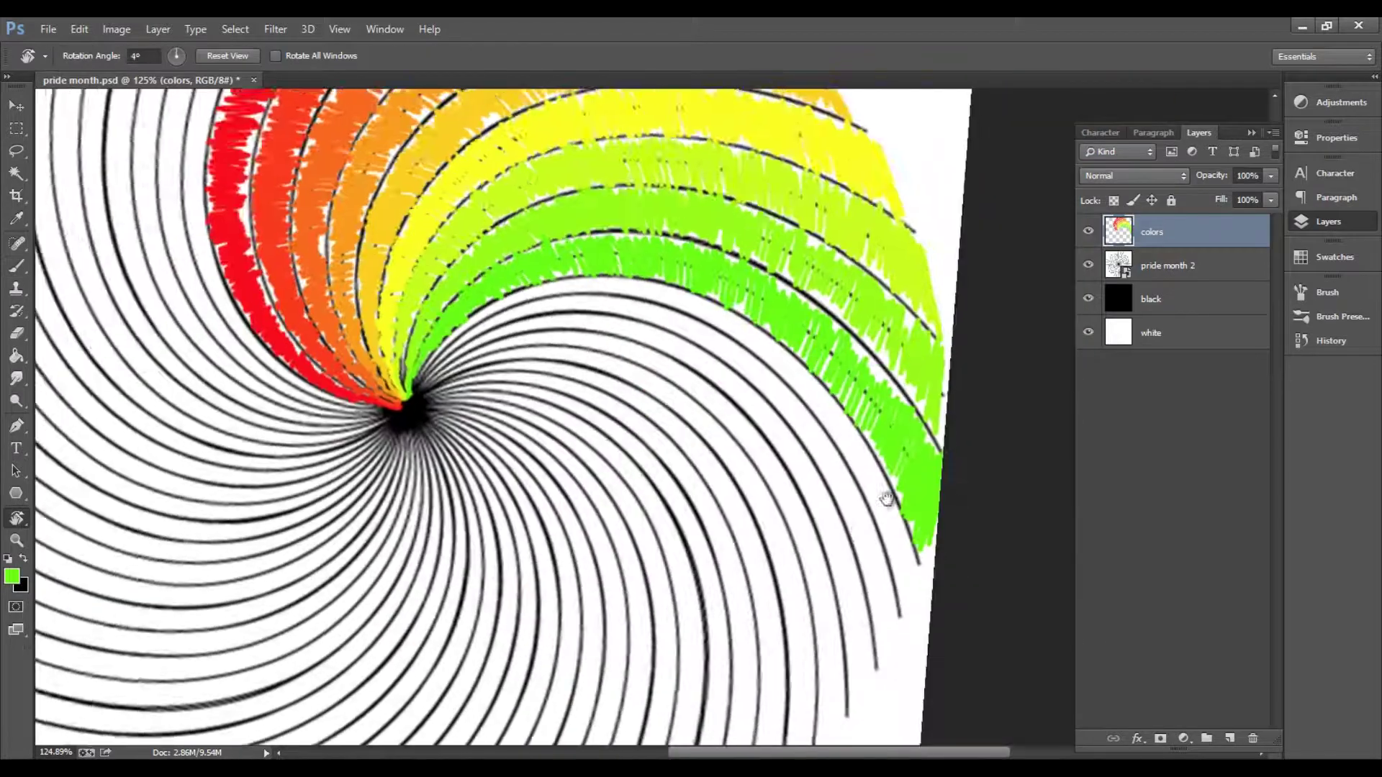
pyautogui.press('Return')
pyautogui.moveTo(824, 518)
pyautogui.mouseDown()
pyautogui.moveTo(734, 316)
pyautogui.moveTo(613, 214)
pyautogui.mouseUp()
pyautogui.moveTo(524, 189)
pyautogui.mouseDown()
pyautogui.moveTo(720, 345)
pyautogui.moveTo(646, 249)
pyautogui.mouseUp()
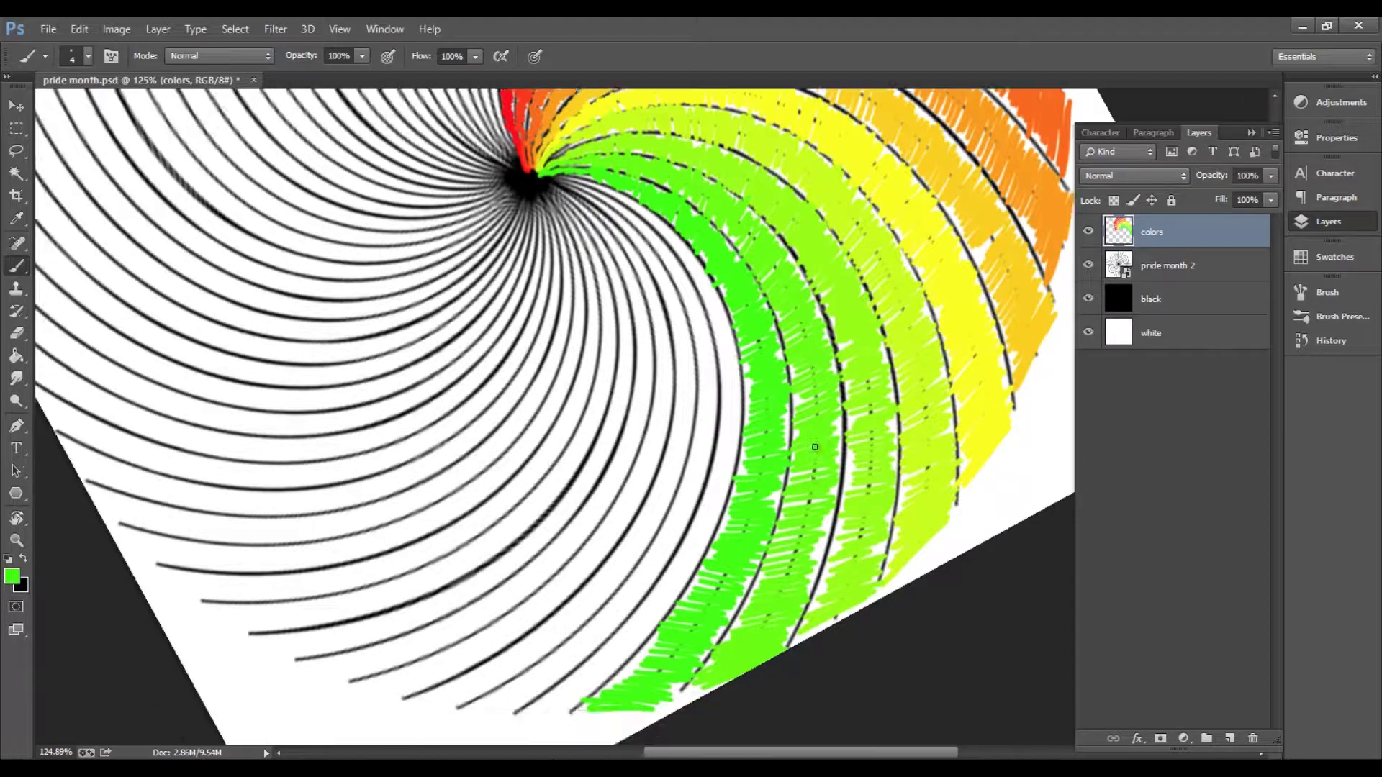
pyautogui.moveTo(565, 205); pyautogui.dragTo(648, 288)
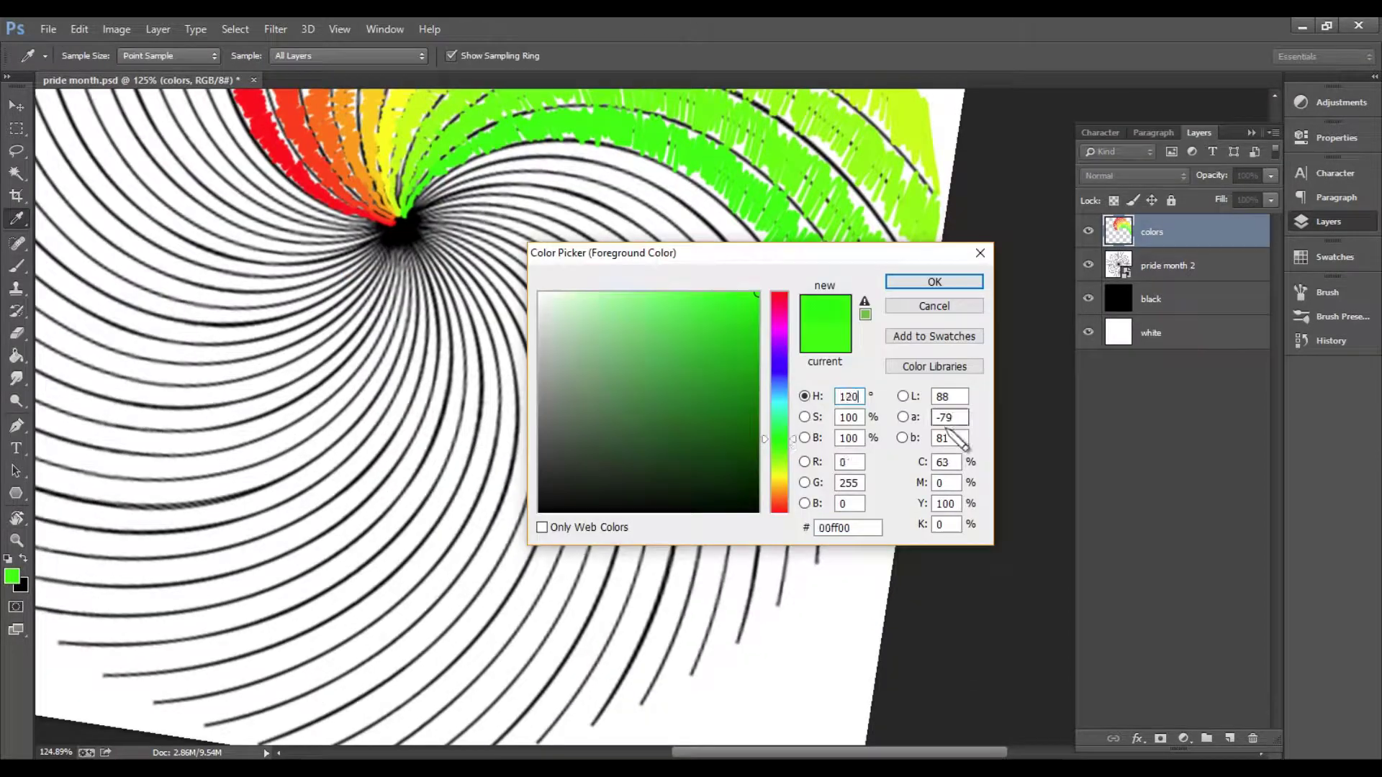
# Step: Paint pure green bands along the next arcs up toward the centre
pyautogui.press('Return')
pyautogui.moveTo(786, 589)
pyautogui.mouseDown()
pyautogui.moveTo(849, 495)
pyautogui.moveTo(694, 206)
pyautogui.moveTo(666, 186)
pyautogui.mouseUp()
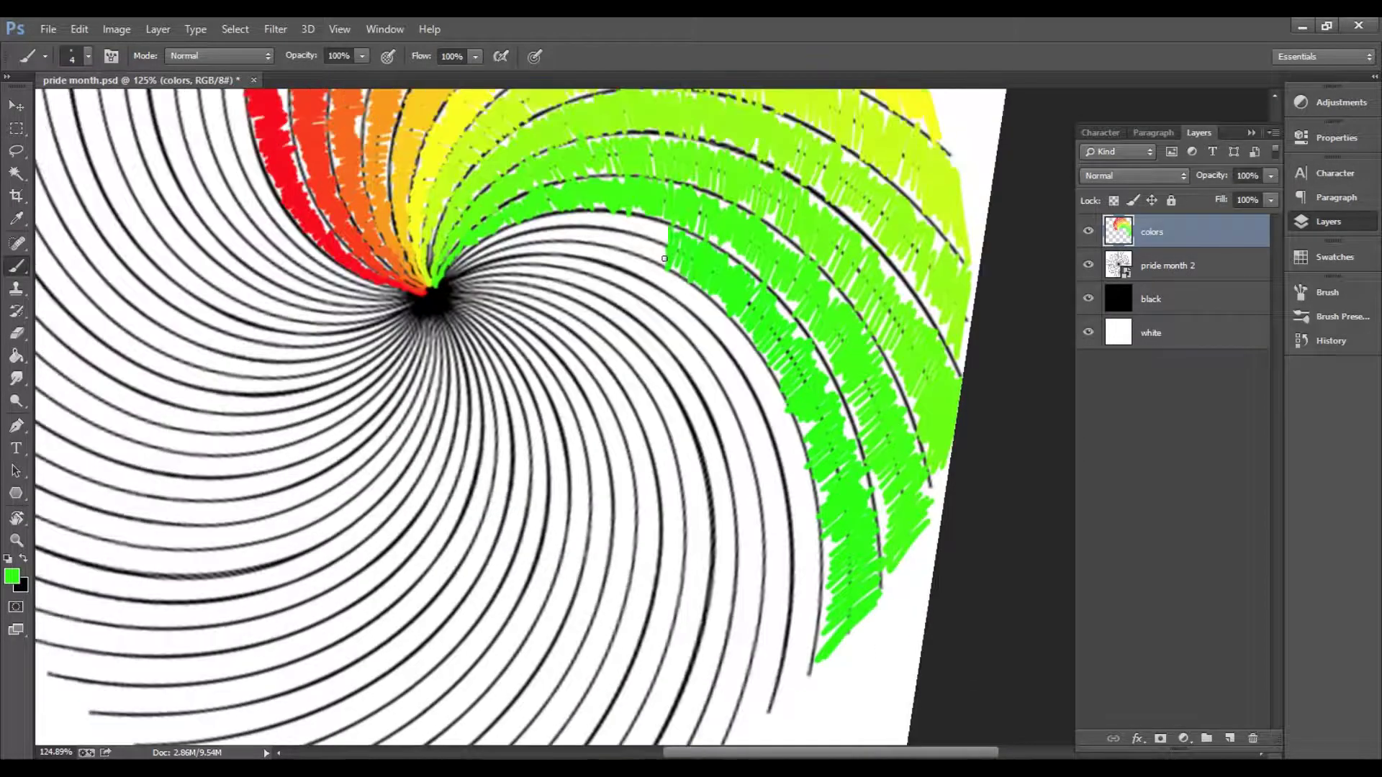
pyautogui.moveTo(549, 219); pyautogui.dragTo(678, 301)
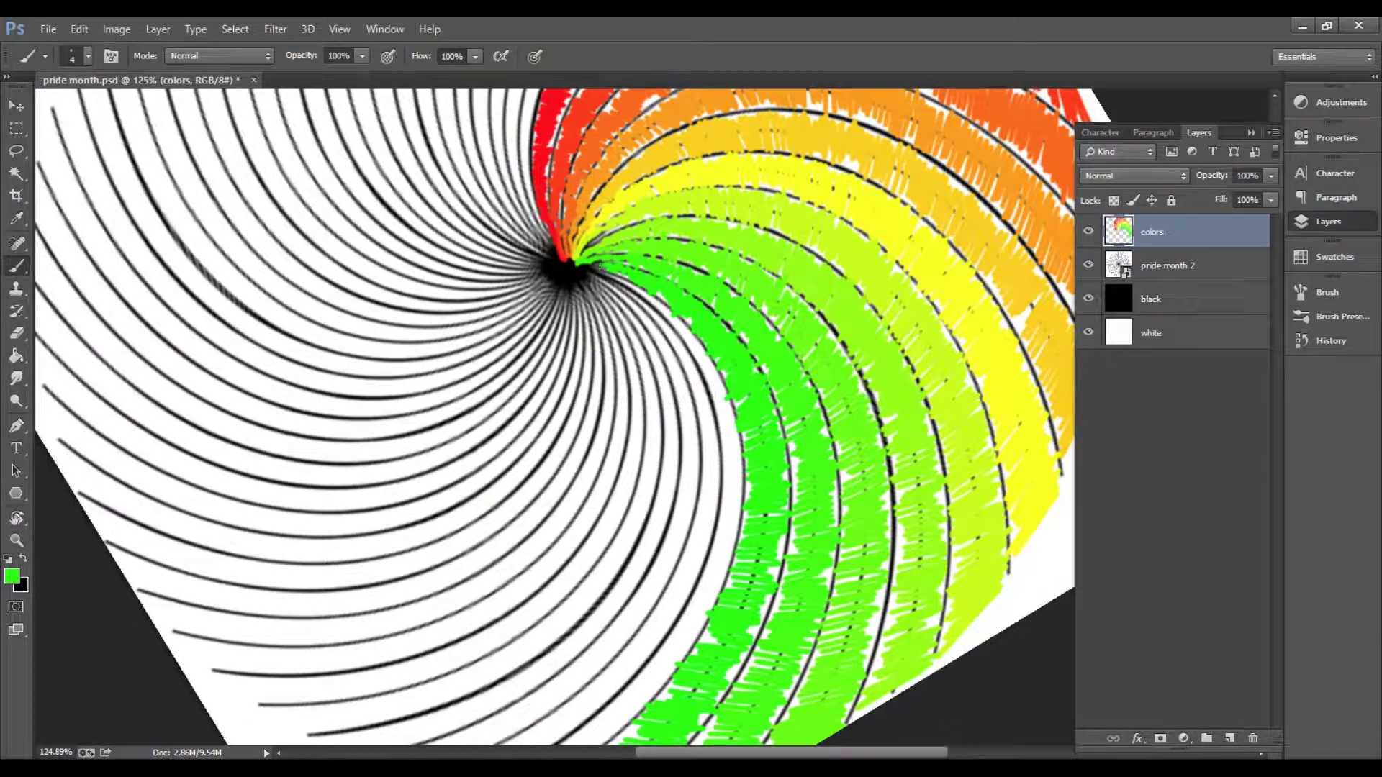
pyautogui.press('r')
pyautogui.moveTo(598, 267); pyautogui.dragTo(691, 374)
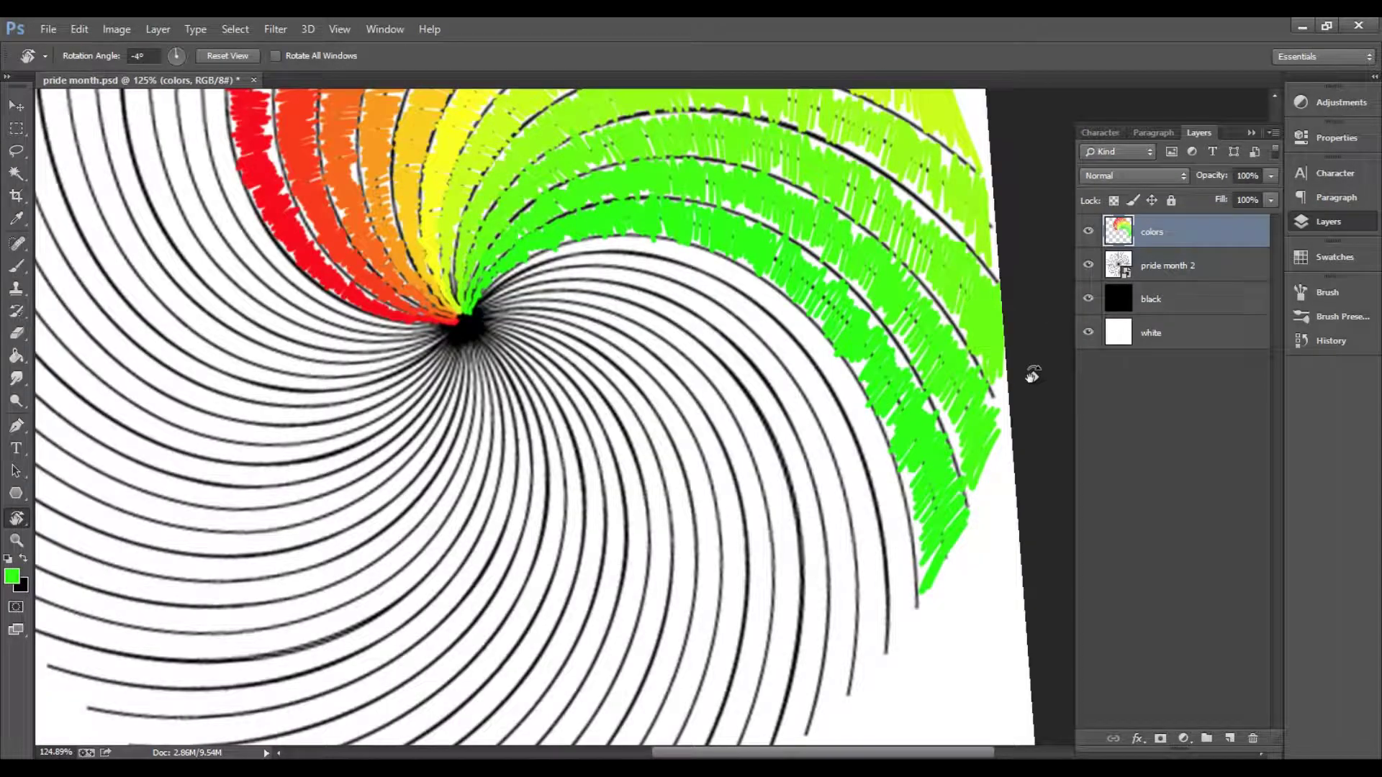
pyautogui.press('b')
pyautogui.moveTo(864, 684)
pyautogui.mouseDown()
pyautogui.moveTo(878, 518)
pyautogui.moveTo(820, 360)
pyautogui.moveTo(725, 266)
pyautogui.mouseUp()
# Step: Paint a light-green band on the following arc
pyautogui.moveTo(636, 289); pyautogui.dragTo(891, 432)
pyautogui.click(12, 575)
pyautogui.click(916, 278)
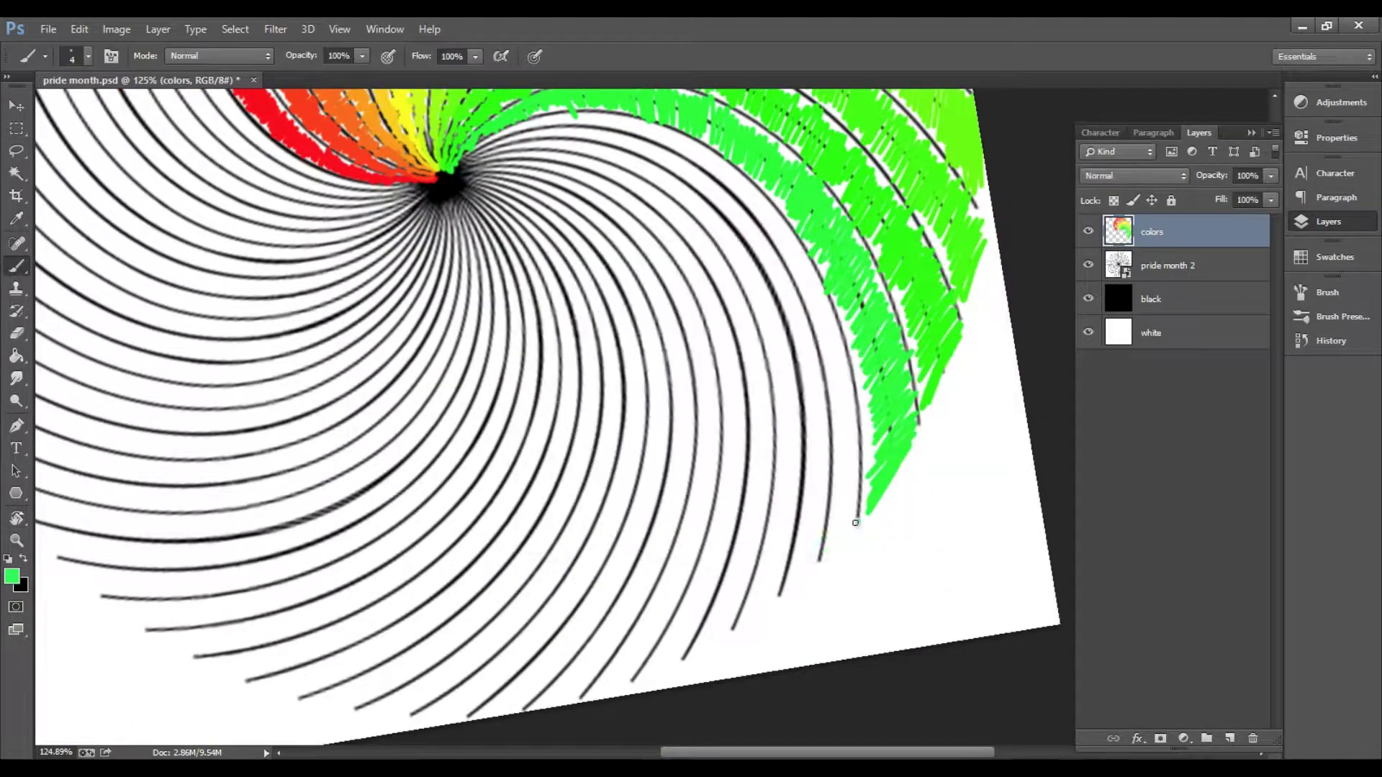
pyautogui.moveTo(857, 511); pyautogui.dragTo(847, 391)
# Step: Paint a lighter green band along the next swirl line
pyautogui.moveTo(797, 223); pyautogui.dragTo(727, 350)
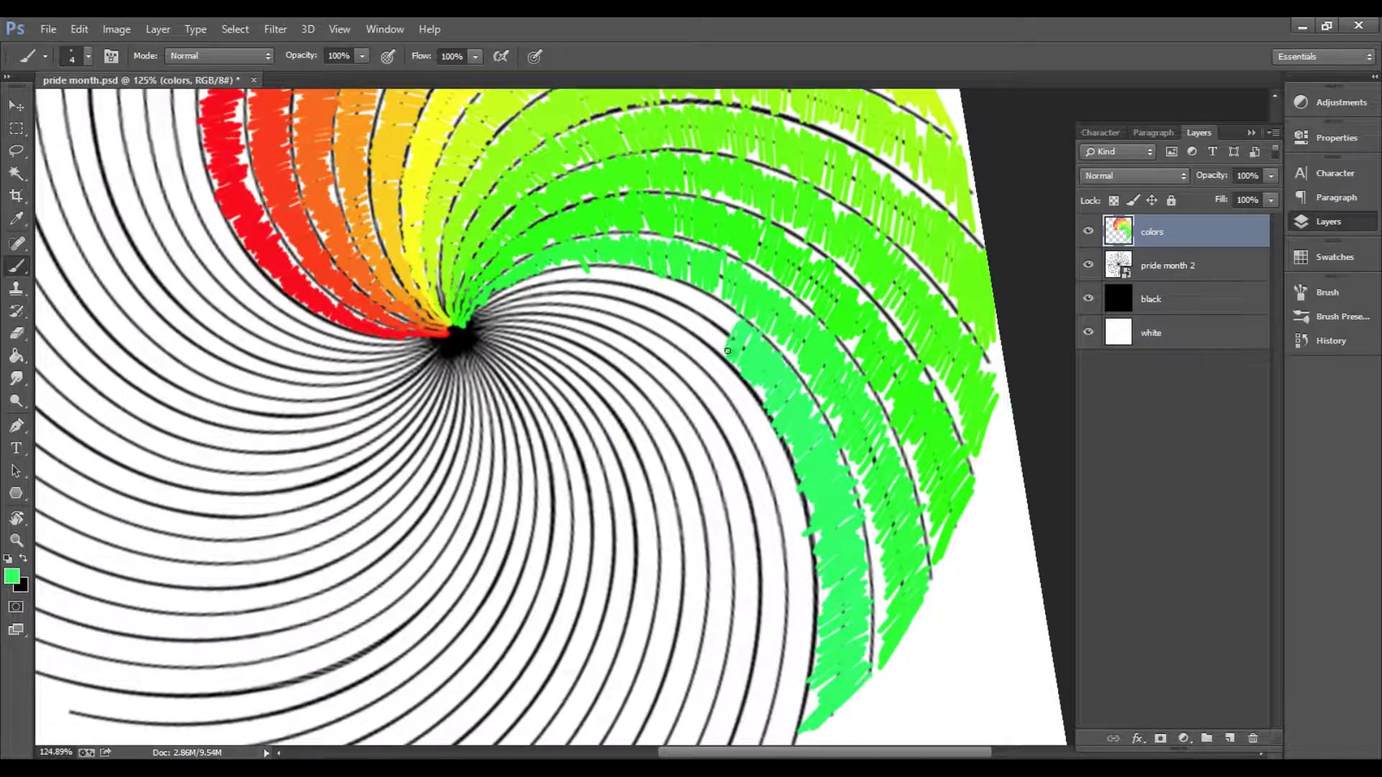
pyautogui.moveTo(638, 297); pyautogui.dragTo(656, 244)
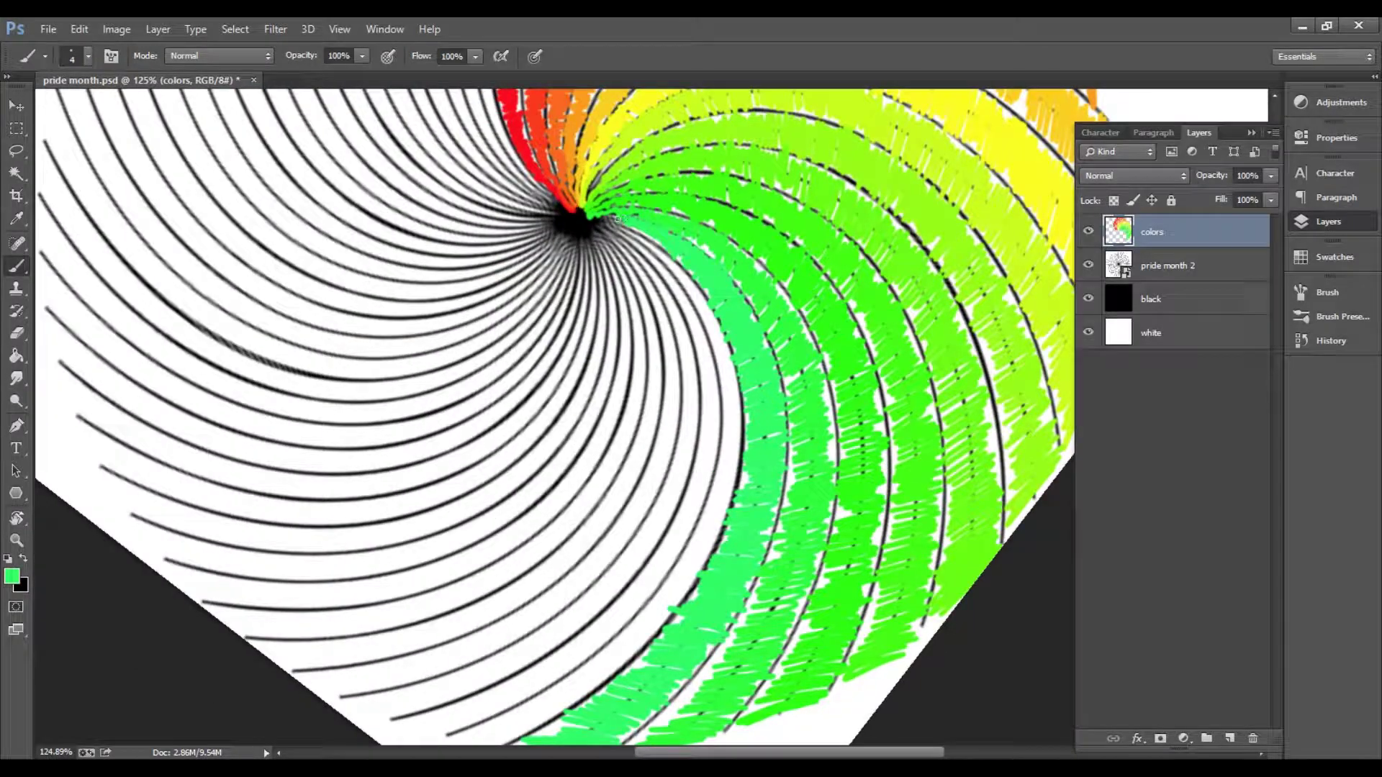
pyautogui.moveTo(737, 413); pyautogui.dragTo(634, 385)
pyautogui.click(11, 576)
pyautogui.click(914, 281)
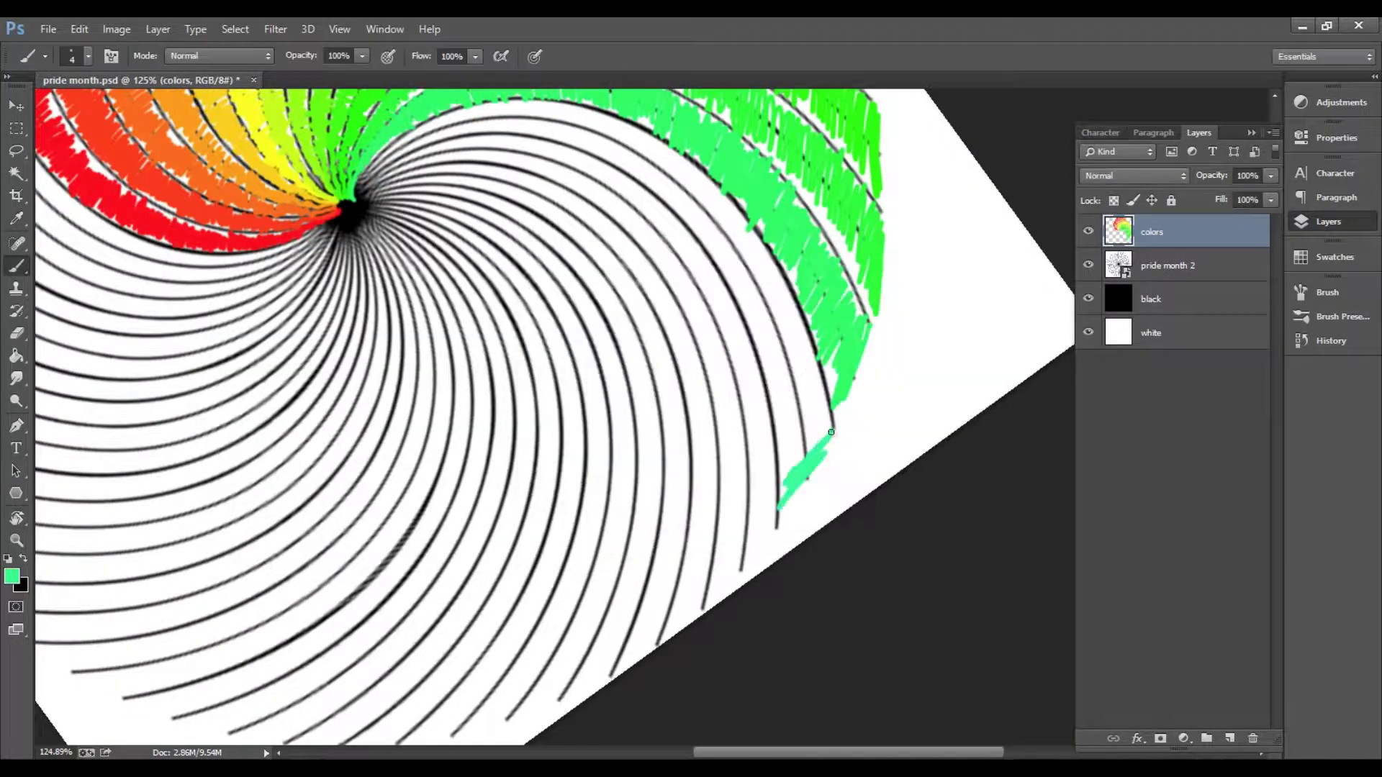
pyautogui.moveTo(798, 504); pyautogui.dragTo(780, 293)
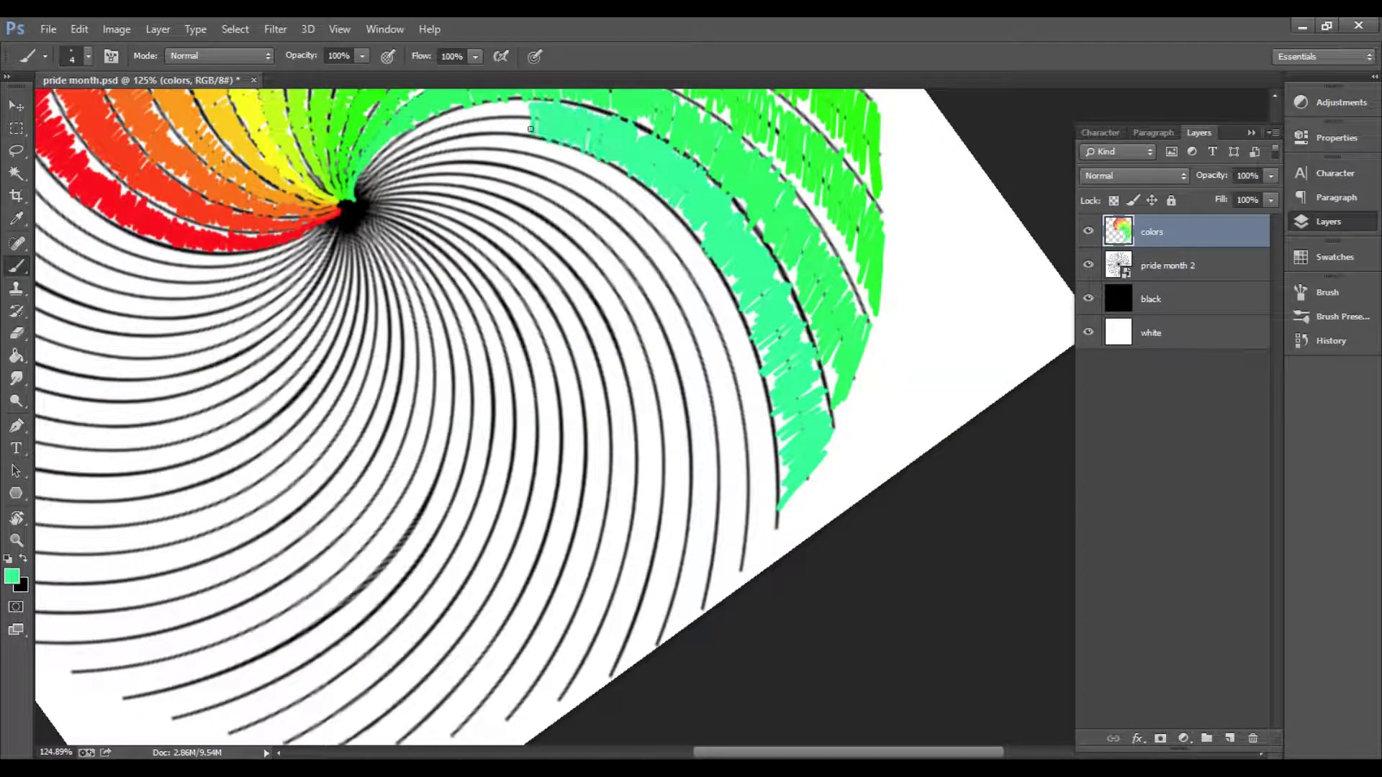
# Step: Sample the bright green band and set teal as the paint colour
pyautogui.moveTo(466, 128); pyautogui.dragTo(697, 266)
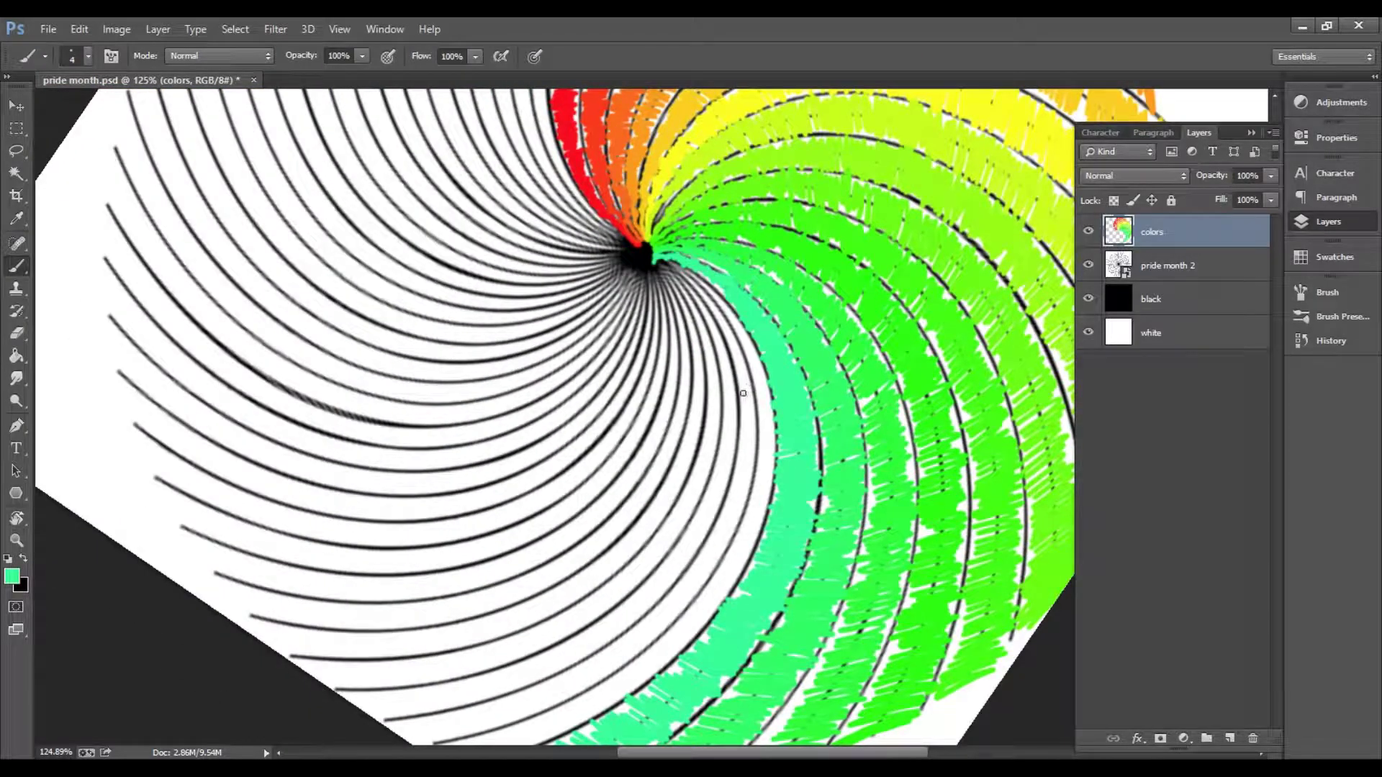
pyautogui.keyDown('alt'); pyautogui.click(676, 180); pyautogui.keyUp('alt')
pyautogui.keyDown('alt'); pyautogui.click(666, 247); pyautogui.keyUp('alt')
pyautogui.press('r')
pyautogui.moveTo(670, 266)
pyautogui.mouseDown()
pyautogui.moveTo(662, 432)
pyautogui.moveTo(820, 411)
pyautogui.moveTo(895, 355)
pyautogui.moveTo(697, 189)
pyautogui.moveTo(522, 123)
pyautogui.moveTo(648, 212)
pyautogui.mouseUp()
pyautogui.press('i')
pyautogui.press('Return')
pyautogui.press('r')
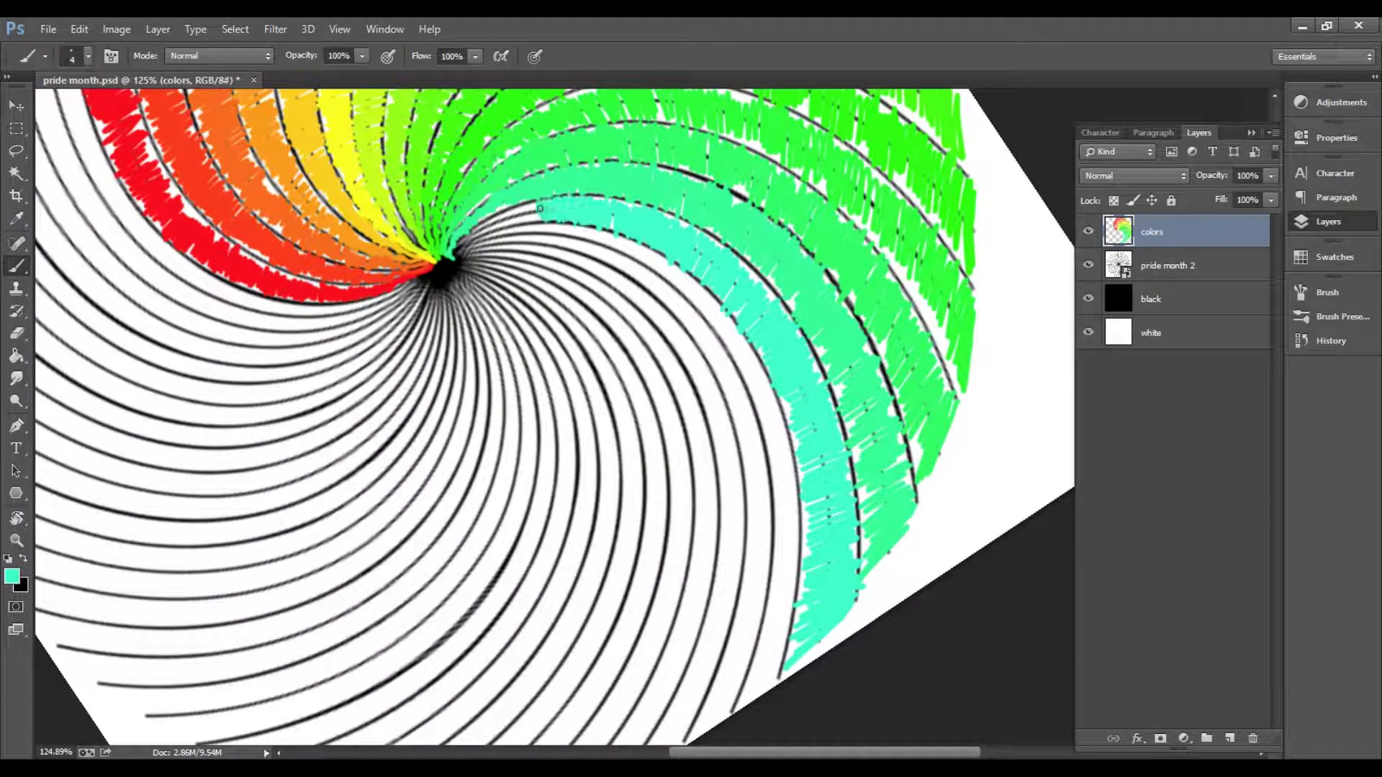
pyautogui.press('r')
pyautogui.moveTo(540, 209); pyautogui.dragTo(784, 215)
pyautogui.write('18')
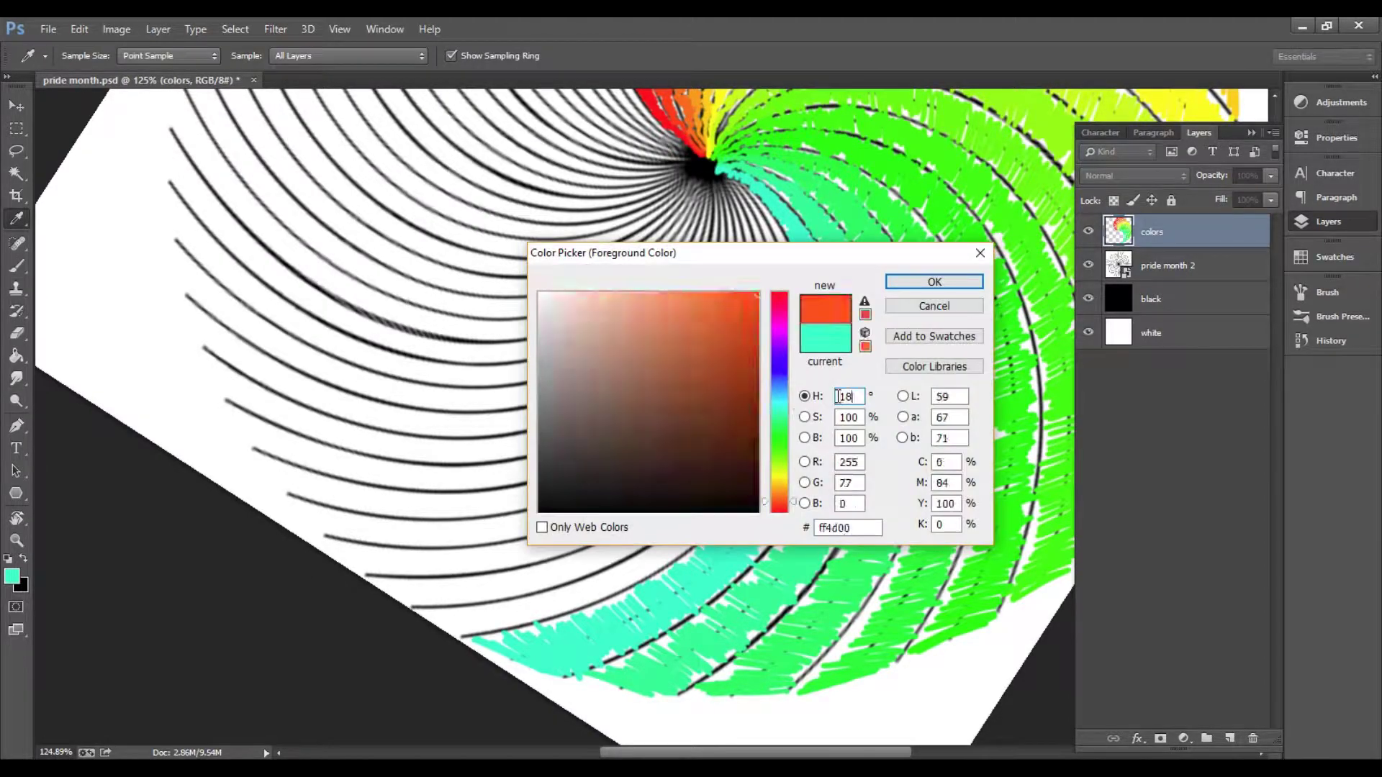
# Step: Paint a brighter cyan band up along the swirl lines
pyautogui.press('Return')
pyautogui.press('r')
pyautogui.moveTo(720, 432); pyautogui.dragTo(611, 360)
pyautogui.moveTo(812, 544); pyautogui.dragTo(798, 387)
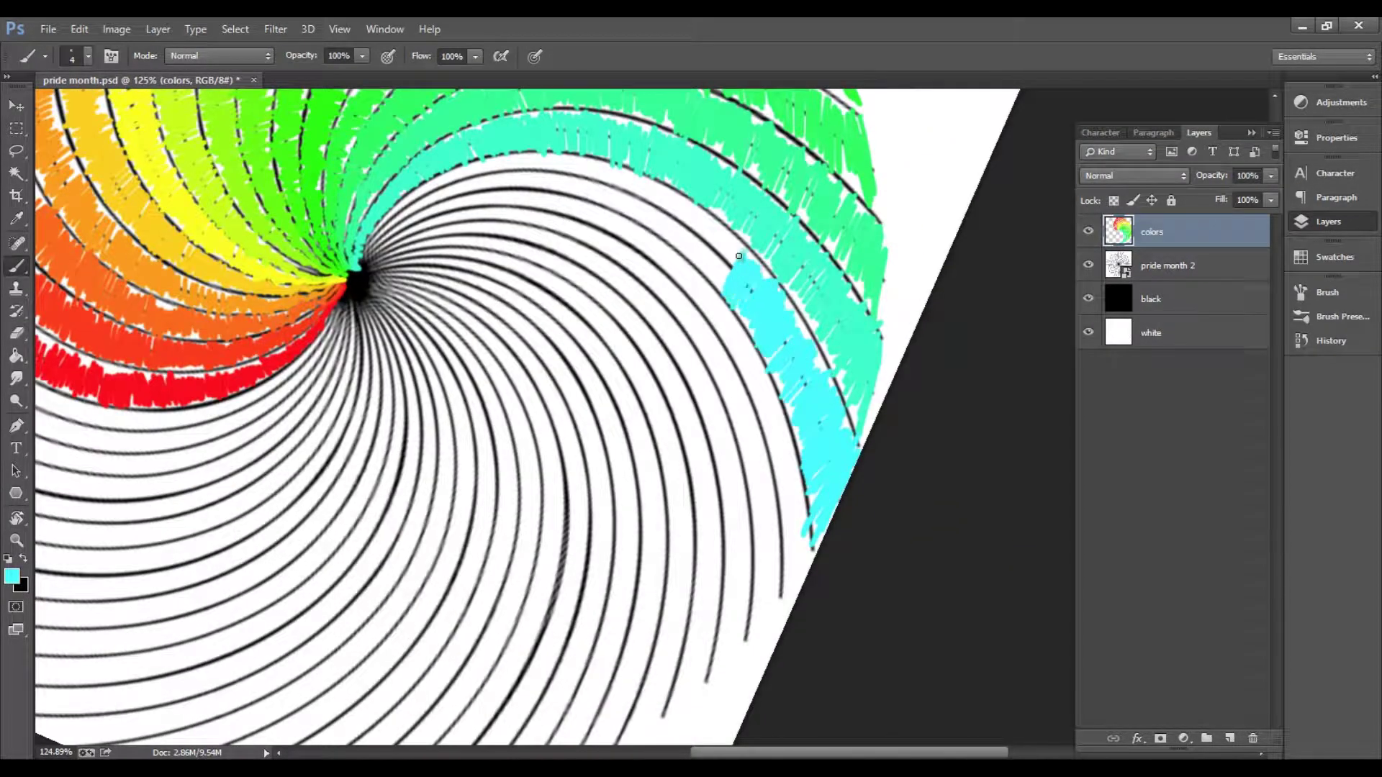
pyautogui.moveTo(738, 256); pyautogui.dragTo(547, 162)
pyautogui.press('r')
pyautogui.moveTo(657, 190)
pyautogui.mouseDown()
pyautogui.moveTo(677, 209)
pyautogui.moveTo(680, 169)
pyautogui.moveTo(771, 175)
pyautogui.mouseUp()
# Step: Undo a stray blue stroke and paint a light-blue band along the swirl line
pyautogui.press('r')
pyautogui.moveTo(778, 313); pyautogui.dragTo(857, 425)
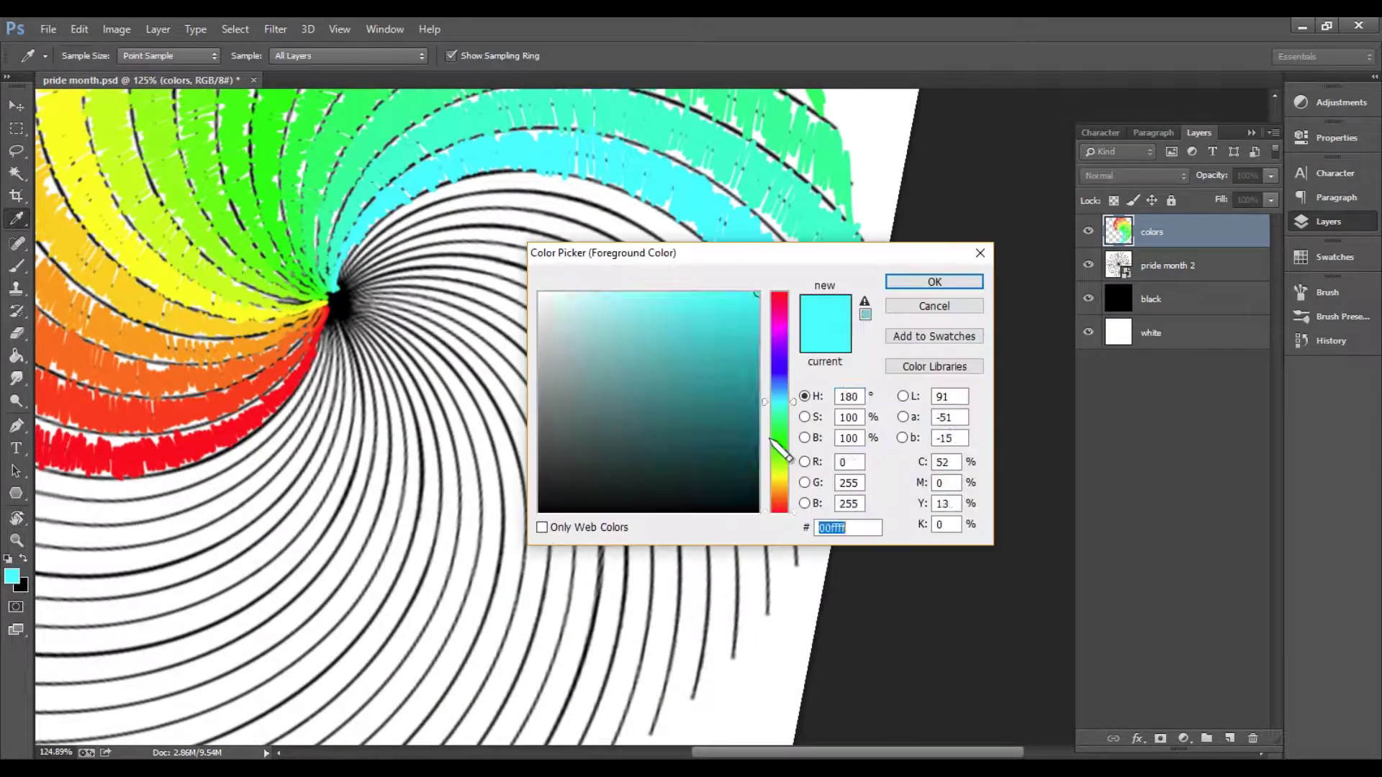
pyautogui.press('Return')
pyautogui.moveTo(801, 539); pyautogui.dragTo(812, 502)
pyautogui.hotkey('ctrl', 'z')
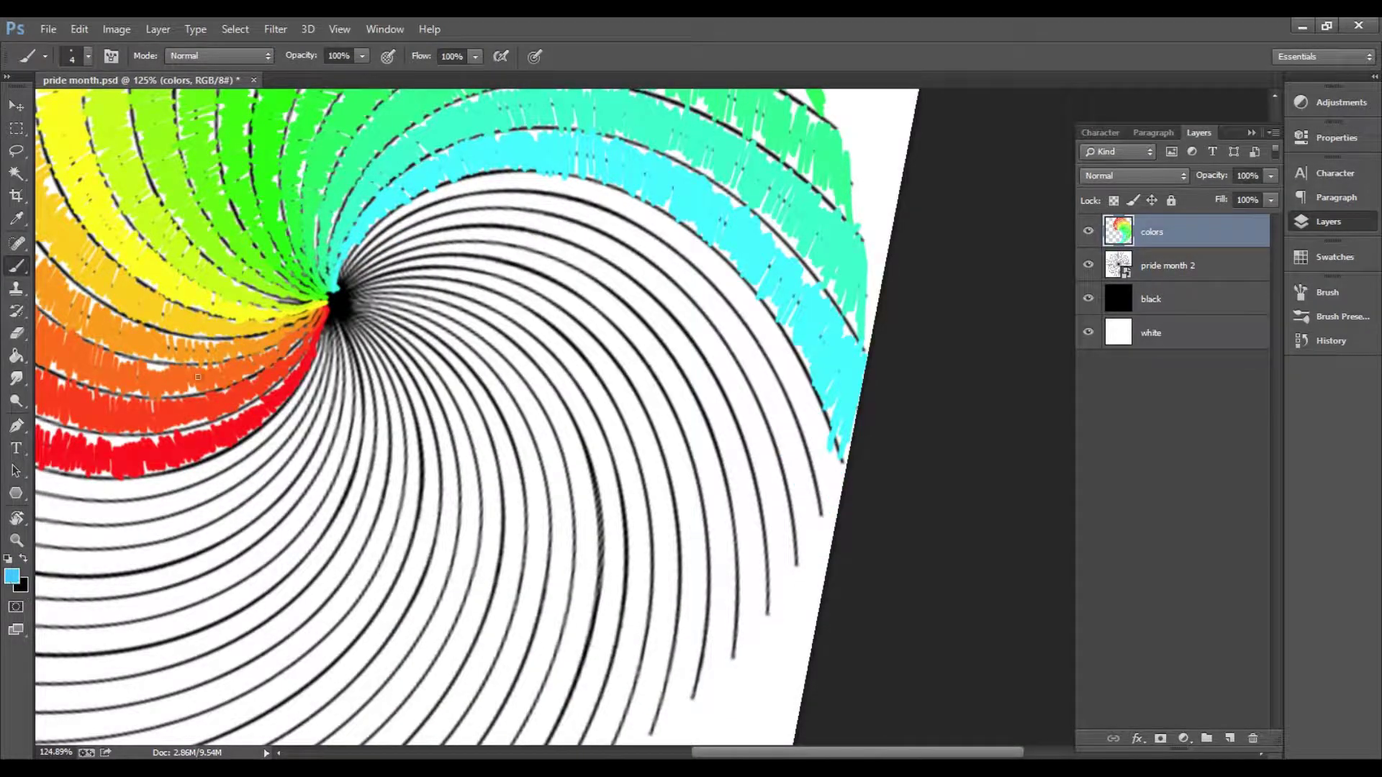
pyautogui.press('i')
pyautogui.click(11, 576)
pyautogui.press('Return')
pyautogui.press('b')
pyautogui.moveTo(799, 547); pyautogui.dragTo(755, 336)
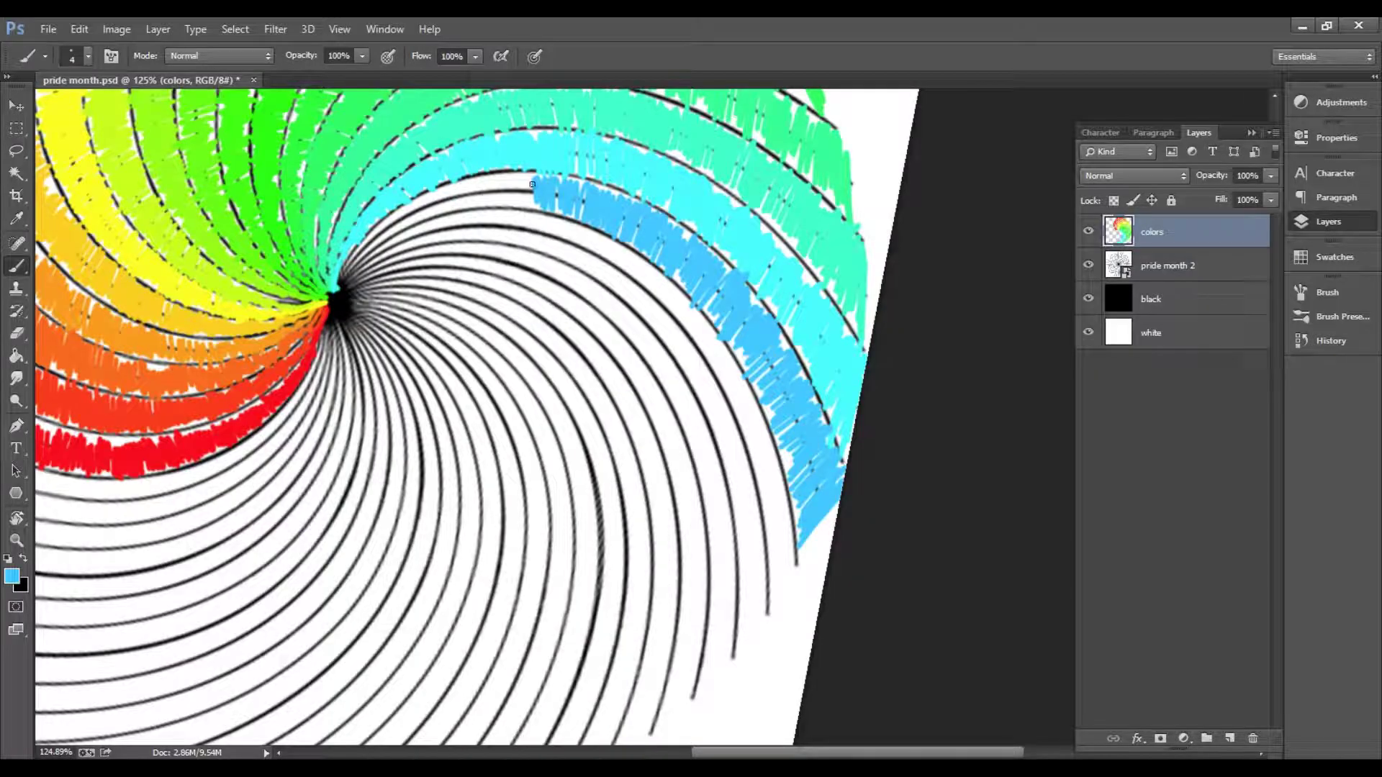
# Step: Paint a deeper blue band up along the swirl, then resample its colour
pyautogui.moveTo(447, 194); pyautogui.dragTo(729, 247)
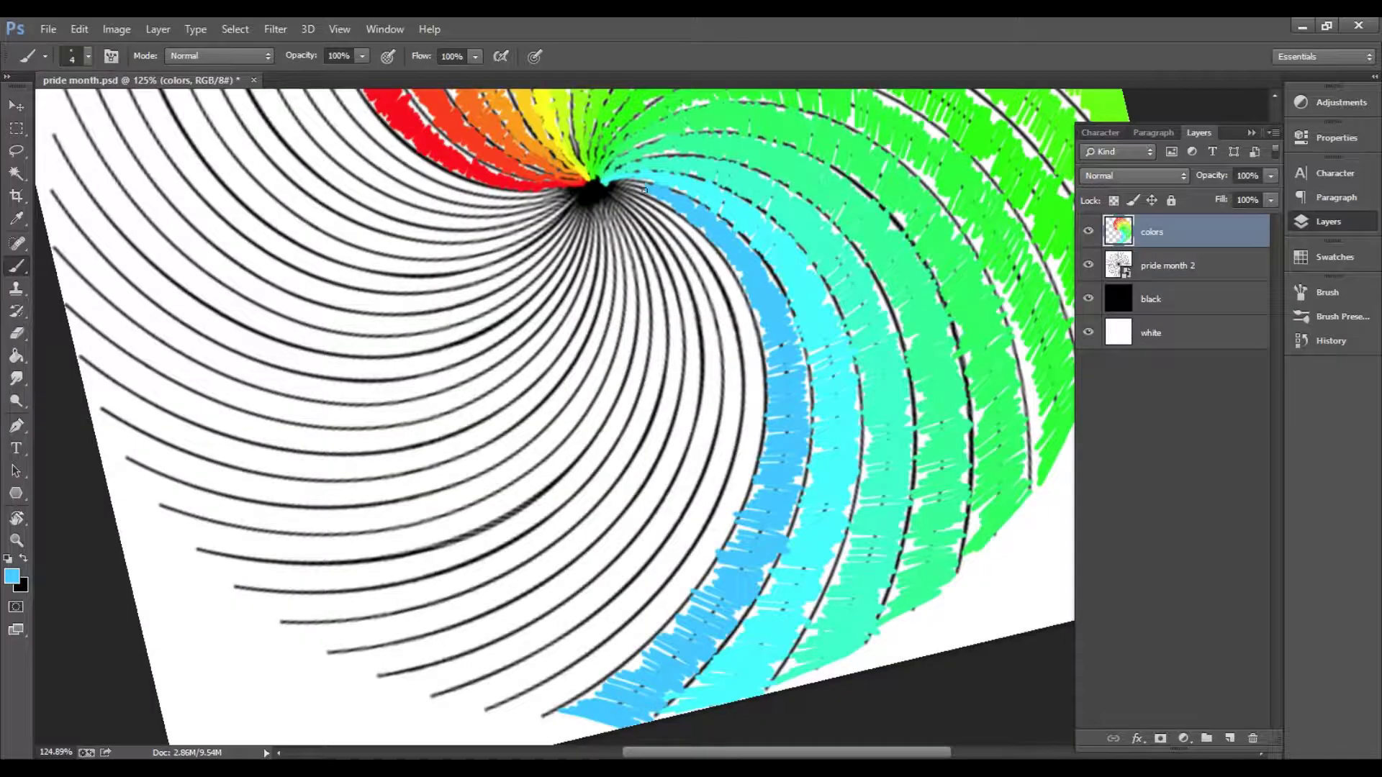
pyautogui.moveTo(625, 686); pyautogui.dragTo(827, 360)
pyautogui.click(12, 575)
pyautogui.click(916, 281)
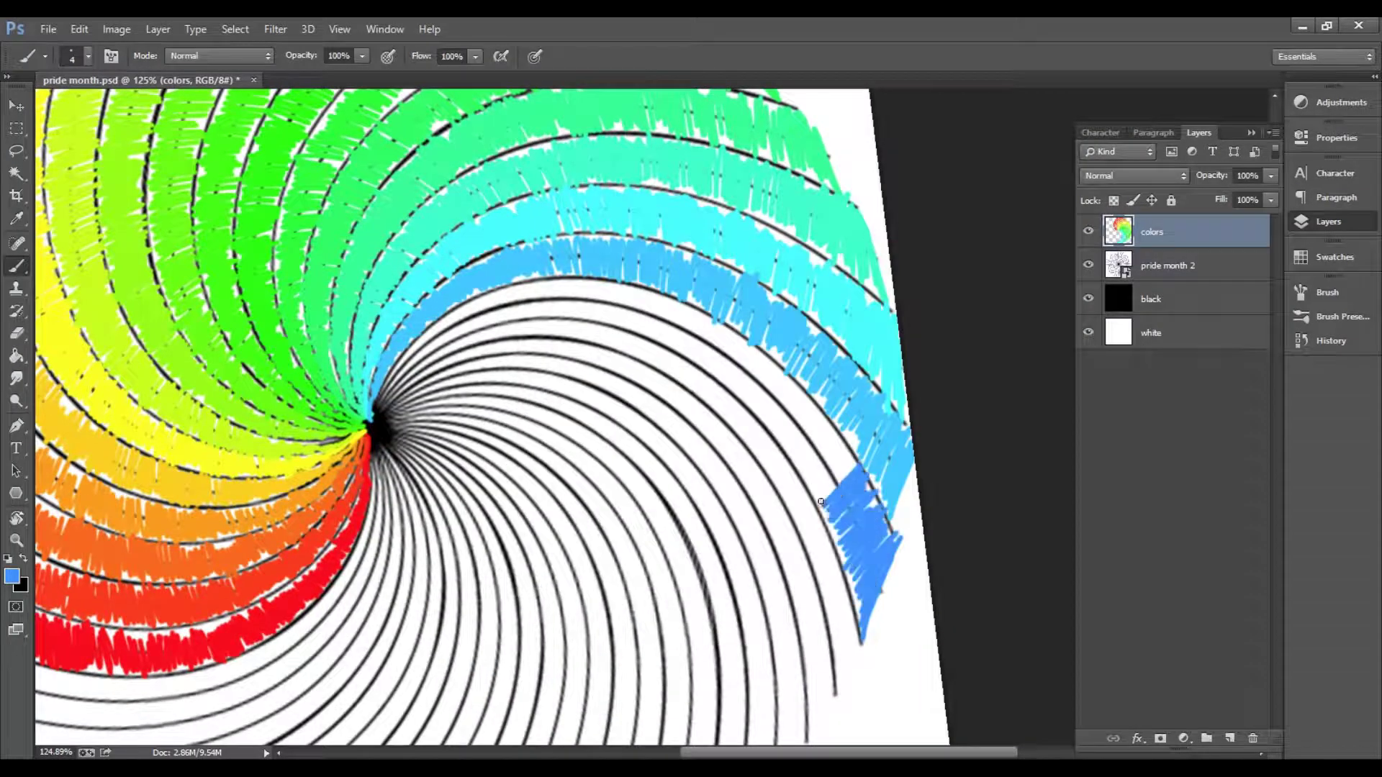
pyautogui.moveTo(820, 501); pyautogui.dragTo(751, 361)
pyautogui.moveTo(560, 287); pyautogui.dragTo(653, 205)
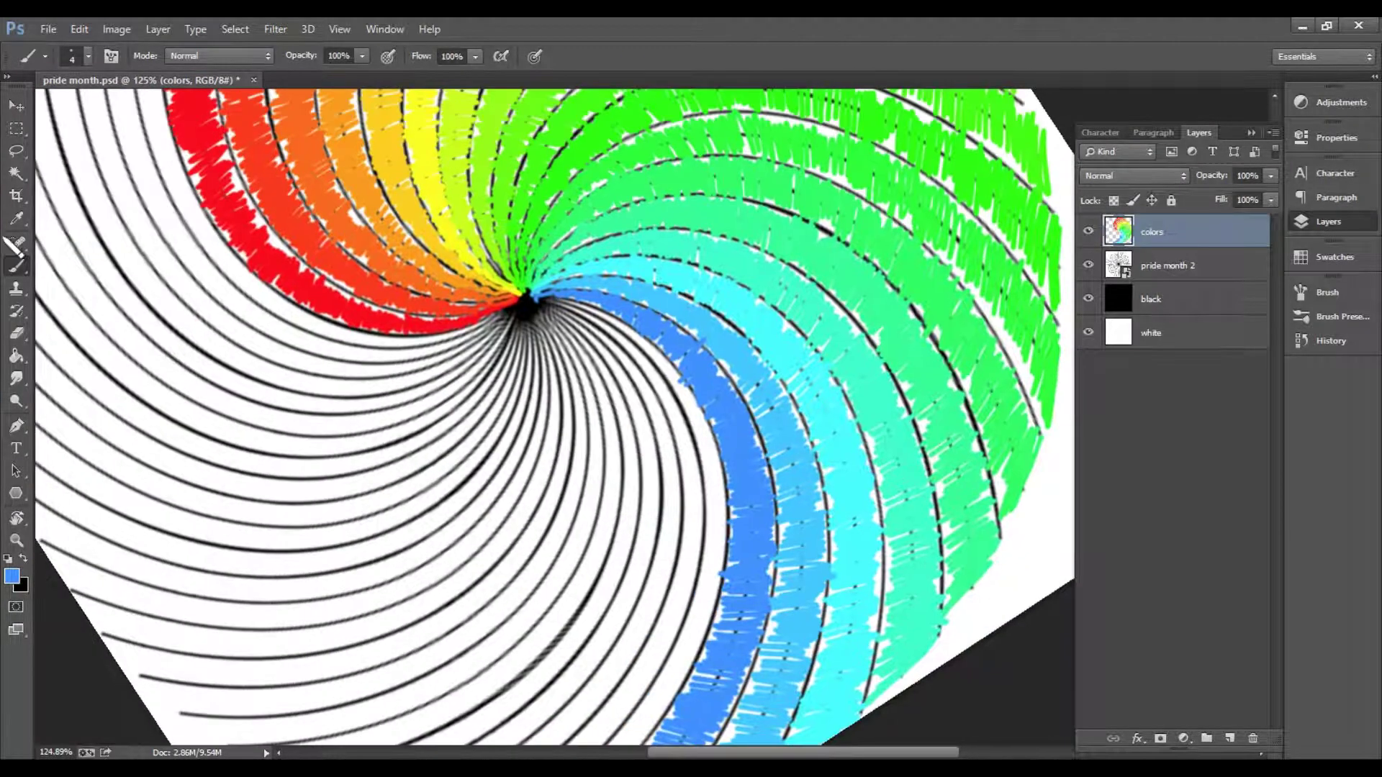
pyautogui.press('i')
pyautogui.click(781, 531)
pyautogui.moveTo(781, 532)
pyautogui.mouseDown()
pyautogui.moveTo(891, 413)
pyautogui.moveTo(831, 448)
pyautogui.mouseUp()
pyautogui.press('Escape')
pyautogui.press('b')
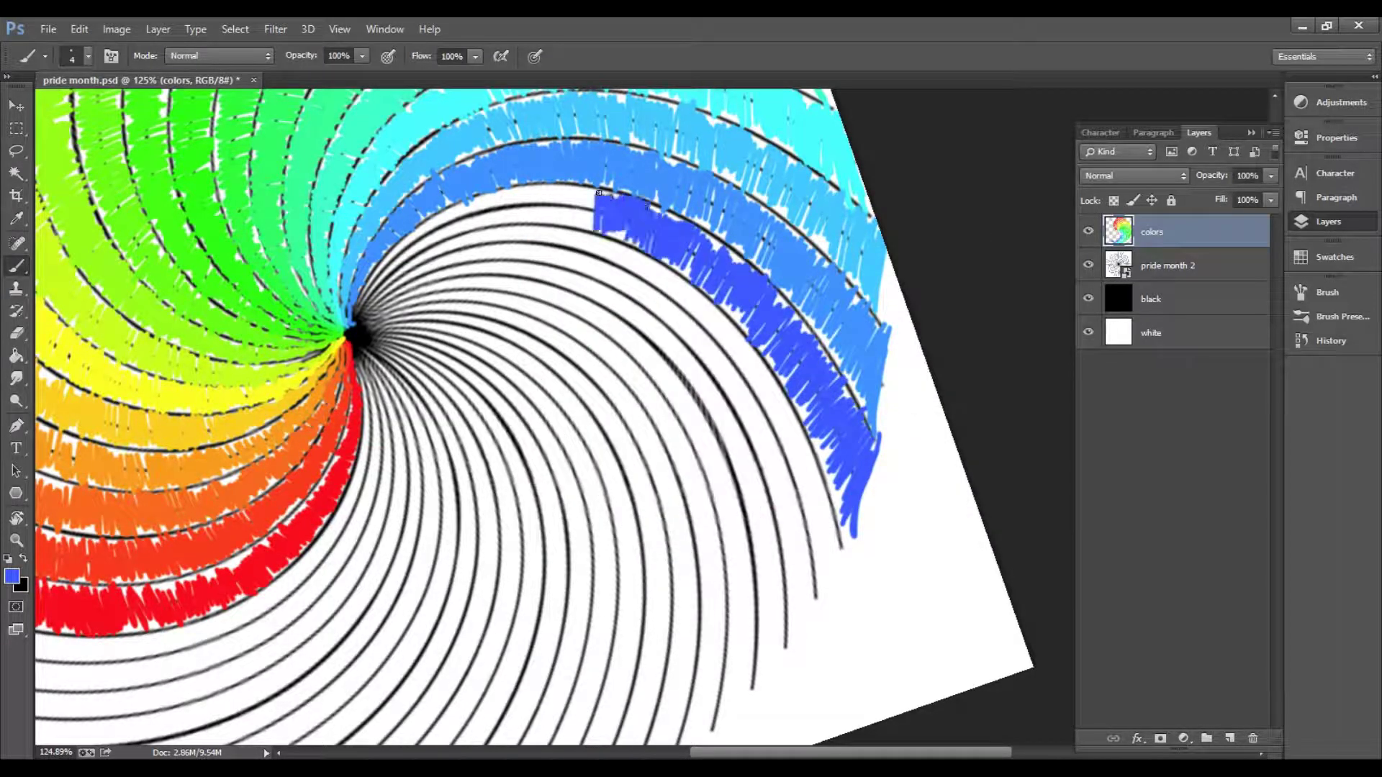
# Step: Paint violet-blue bands along the outer arcs of the swirl
pyautogui.moveTo(494, 228); pyautogui.dragTo(759, 246)
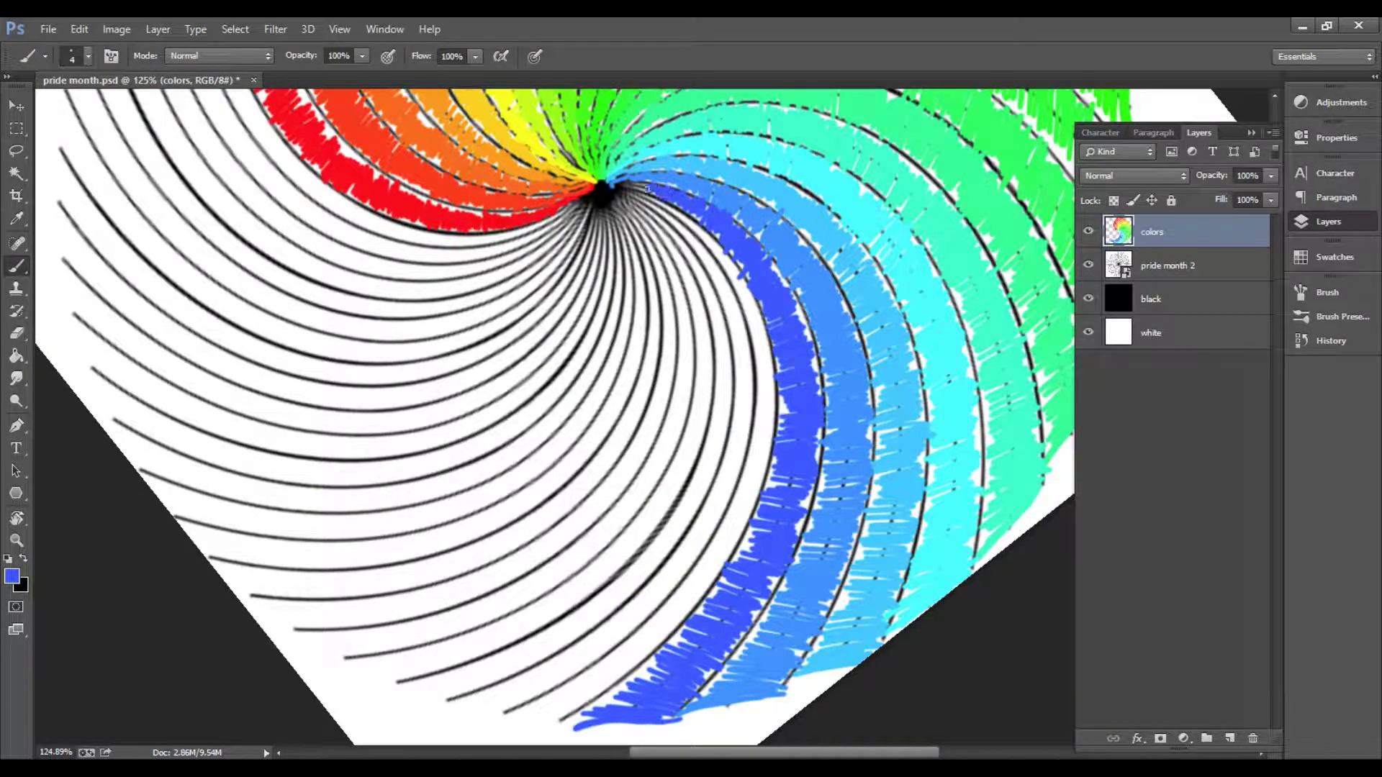
pyautogui.moveTo(643, 209); pyautogui.dragTo(873, 400)
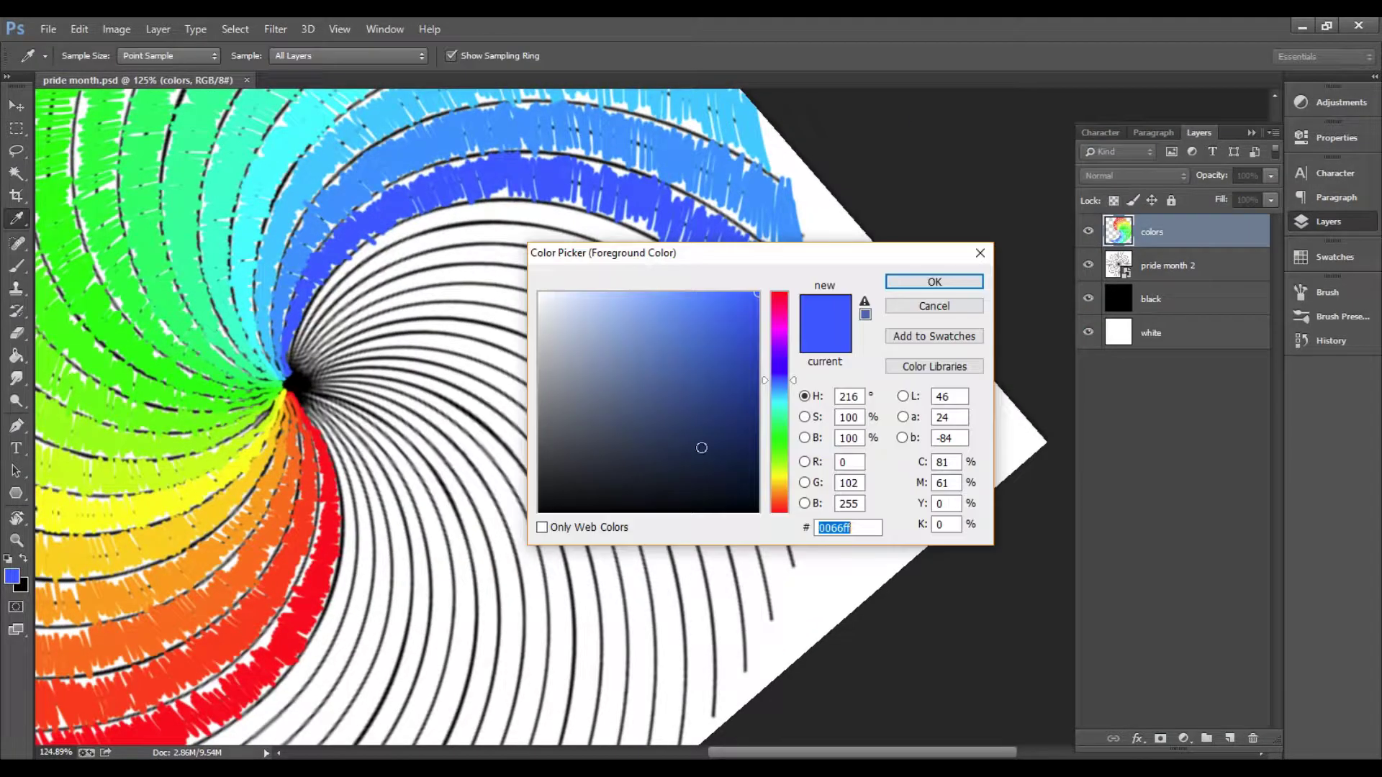
pyautogui.moveTo(782, 366); pyautogui.dragTo(691, 277)
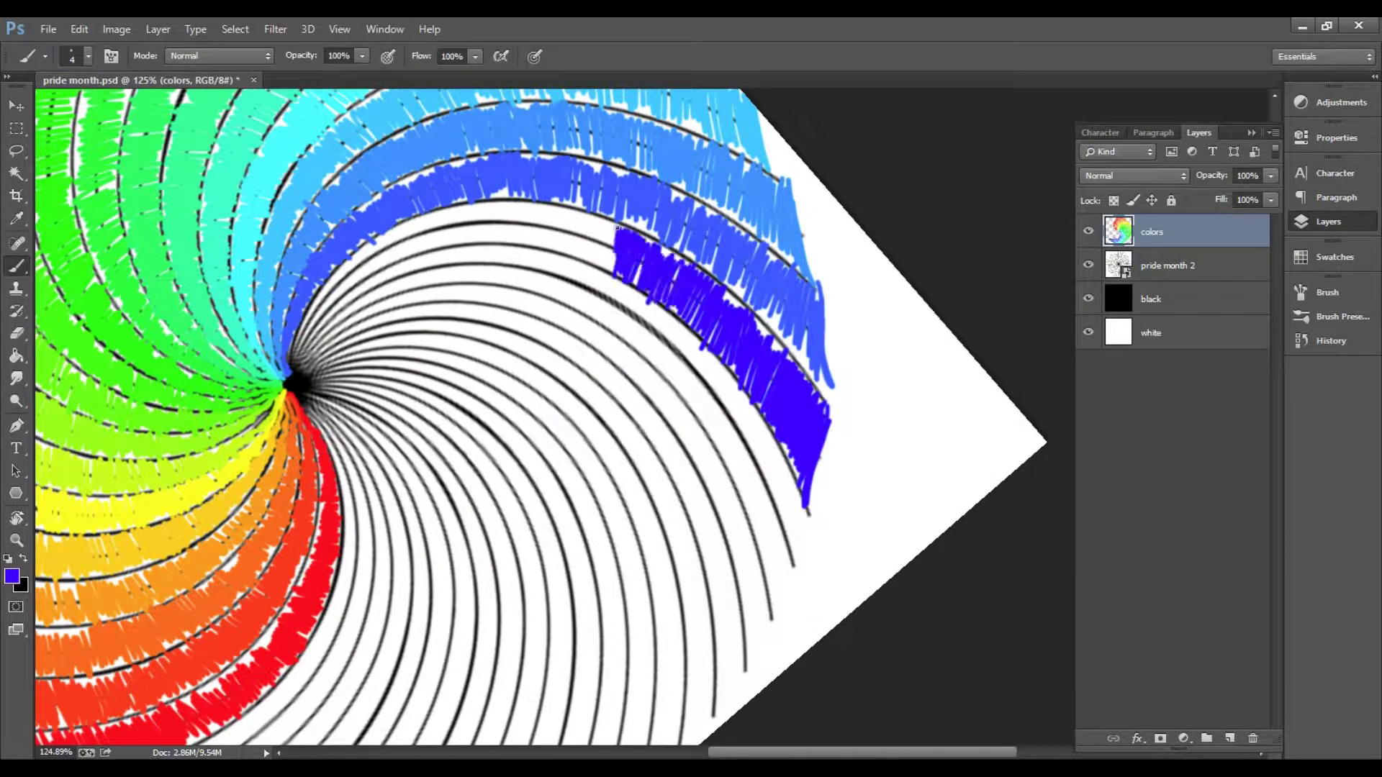
pyautogui.moveTo(453, 238); pyautogui.dragTo(679, 306)
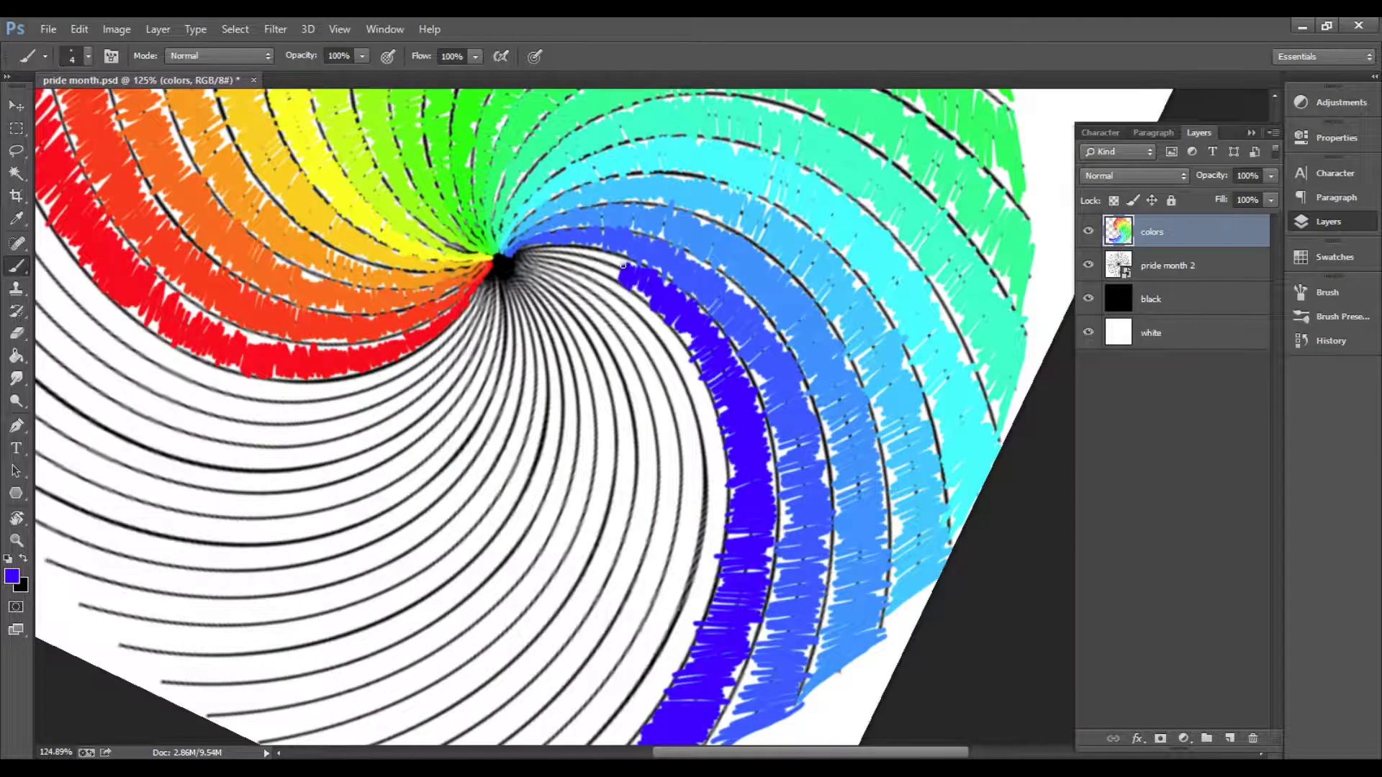
pyautogui.moveTo(576, 256)
pyautogui.mouseDown()
pyautogui.moveTo(666, 232)
pyautogui.moveTo(842, 450)
pyautogui.moveTo(760, 380)
pyautogui.mouseUp()
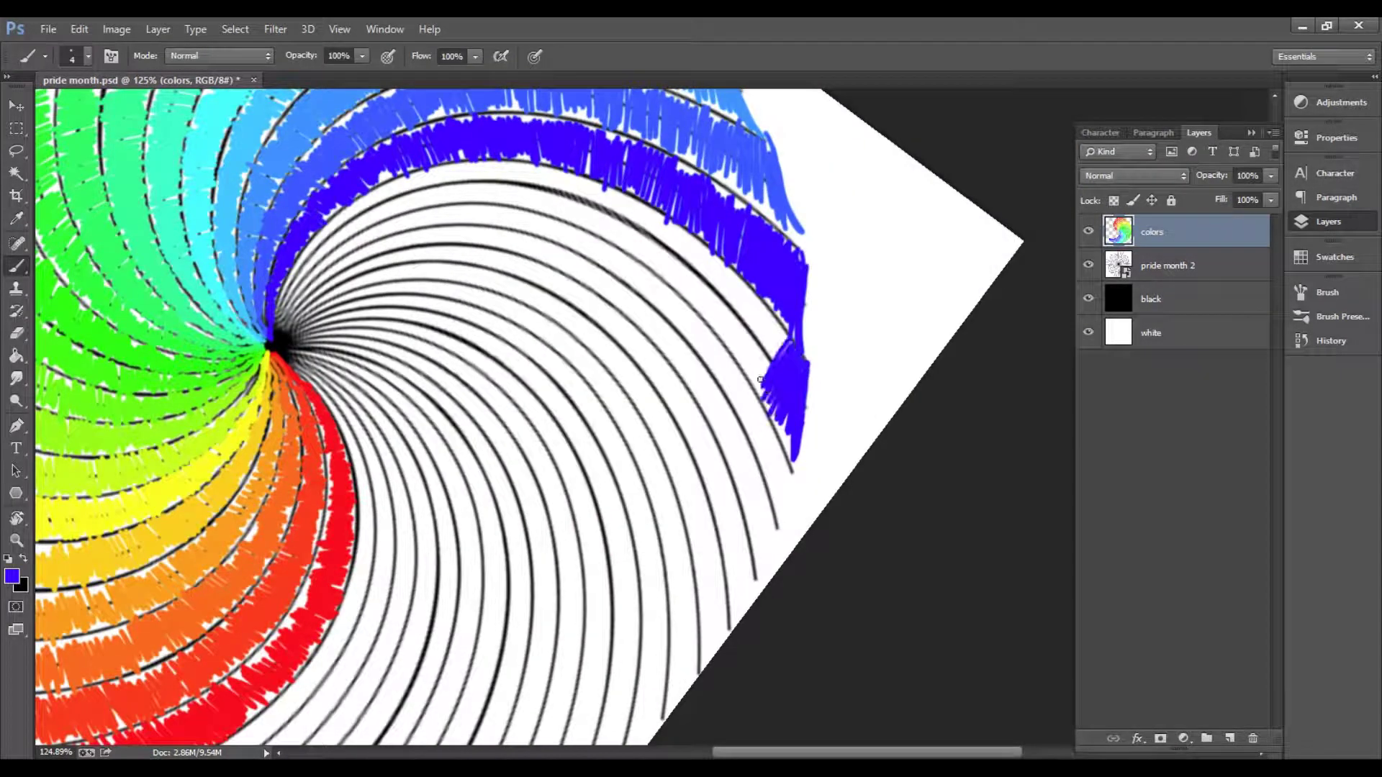
pyautogui.click(913, 305)
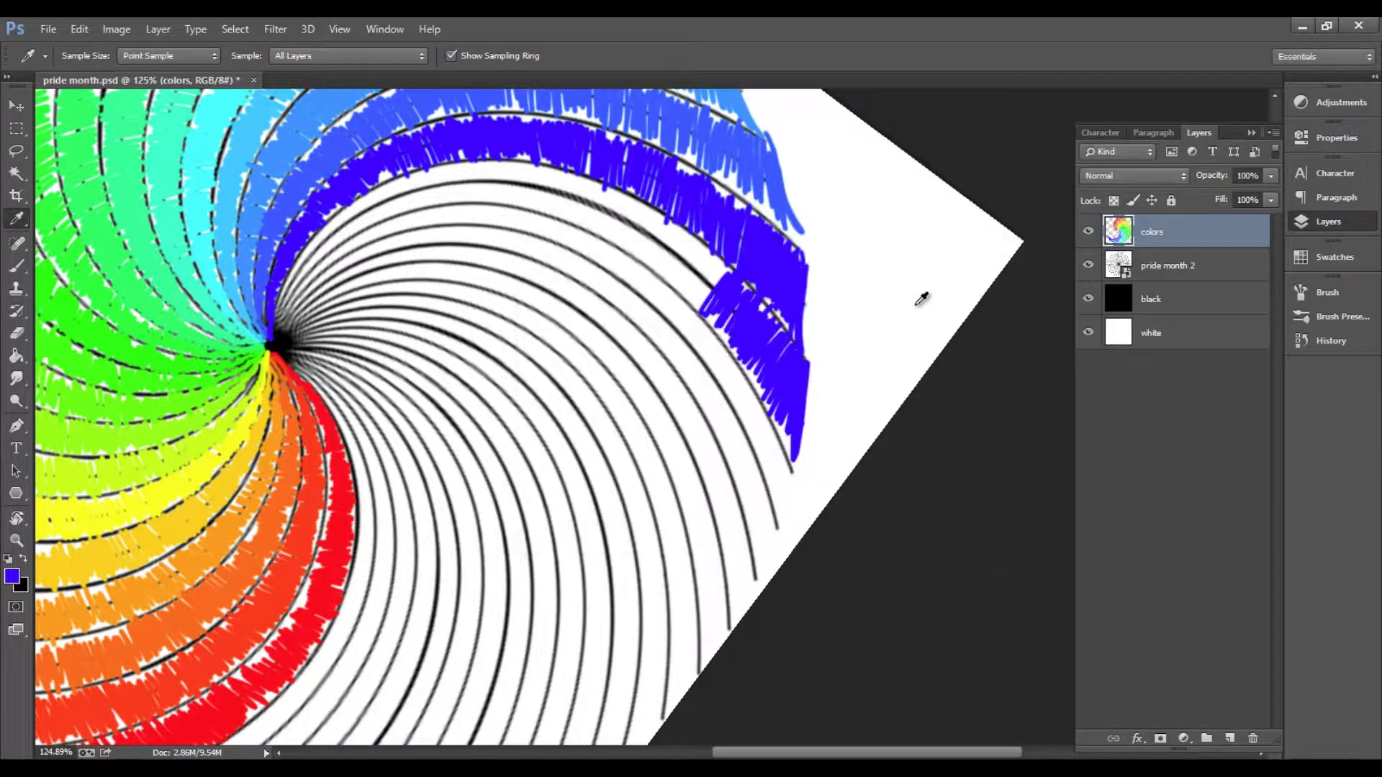
pyautogui.moveTo(719, 299)
pyautogui.mouseDown()
pyautogui.moveTo(590, 222)
pyautogui.moveTo(432, 184)
pyautogui.moveTo(660, 298)
pyautogui.mouseUp()
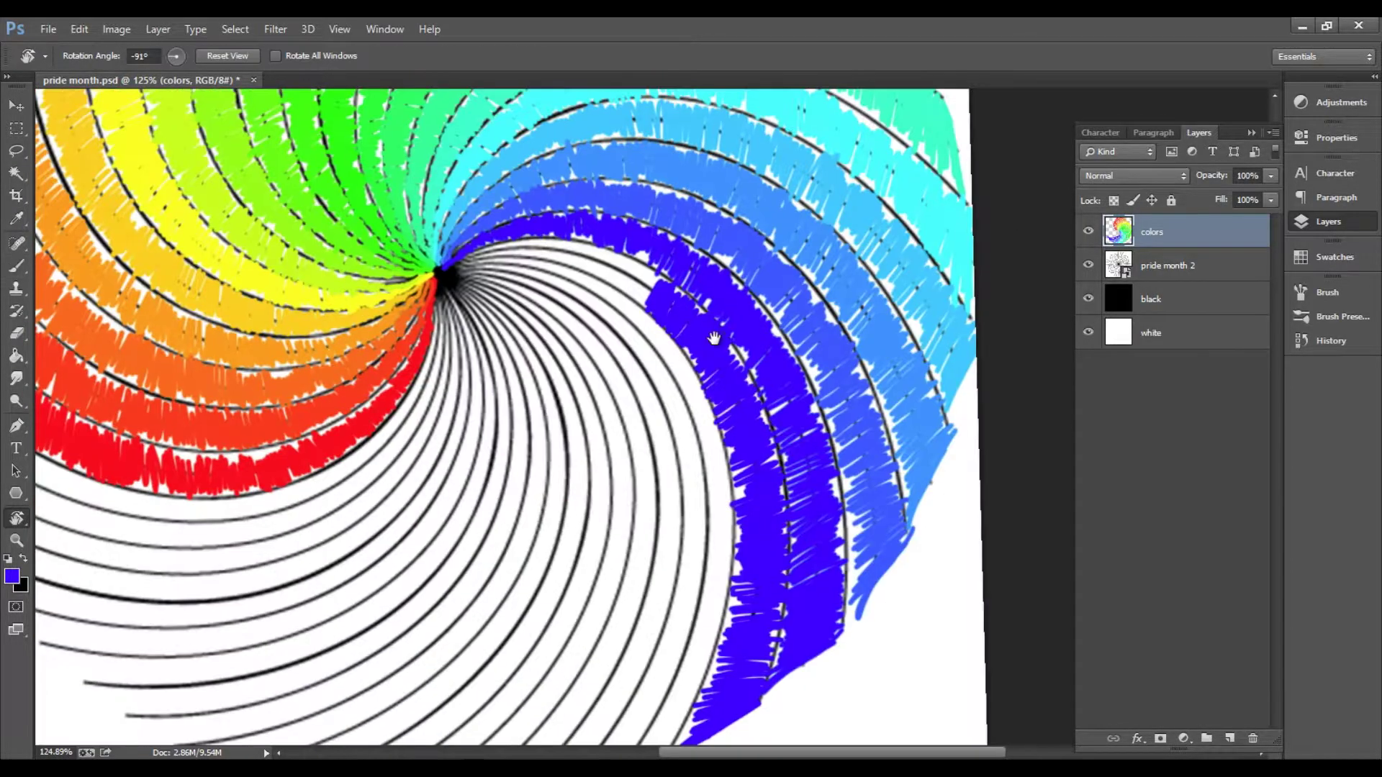
pyautogui.press('r')
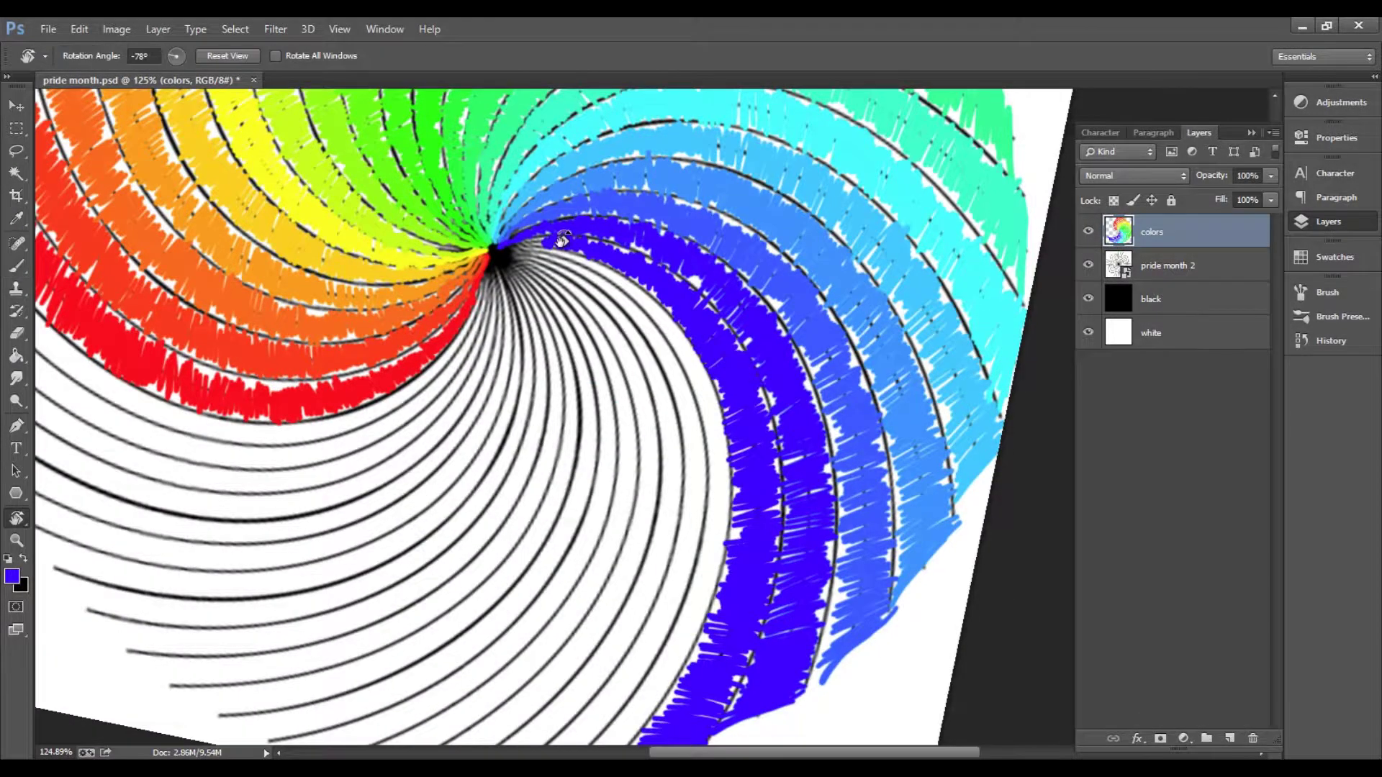
pyautogui.moveTo(576, 248); pyautogui.dragTo(657, 282)
pyautogui.keyDown('alt'); pyautogui.click(719, 115); pyautogui.keyUp('alt')
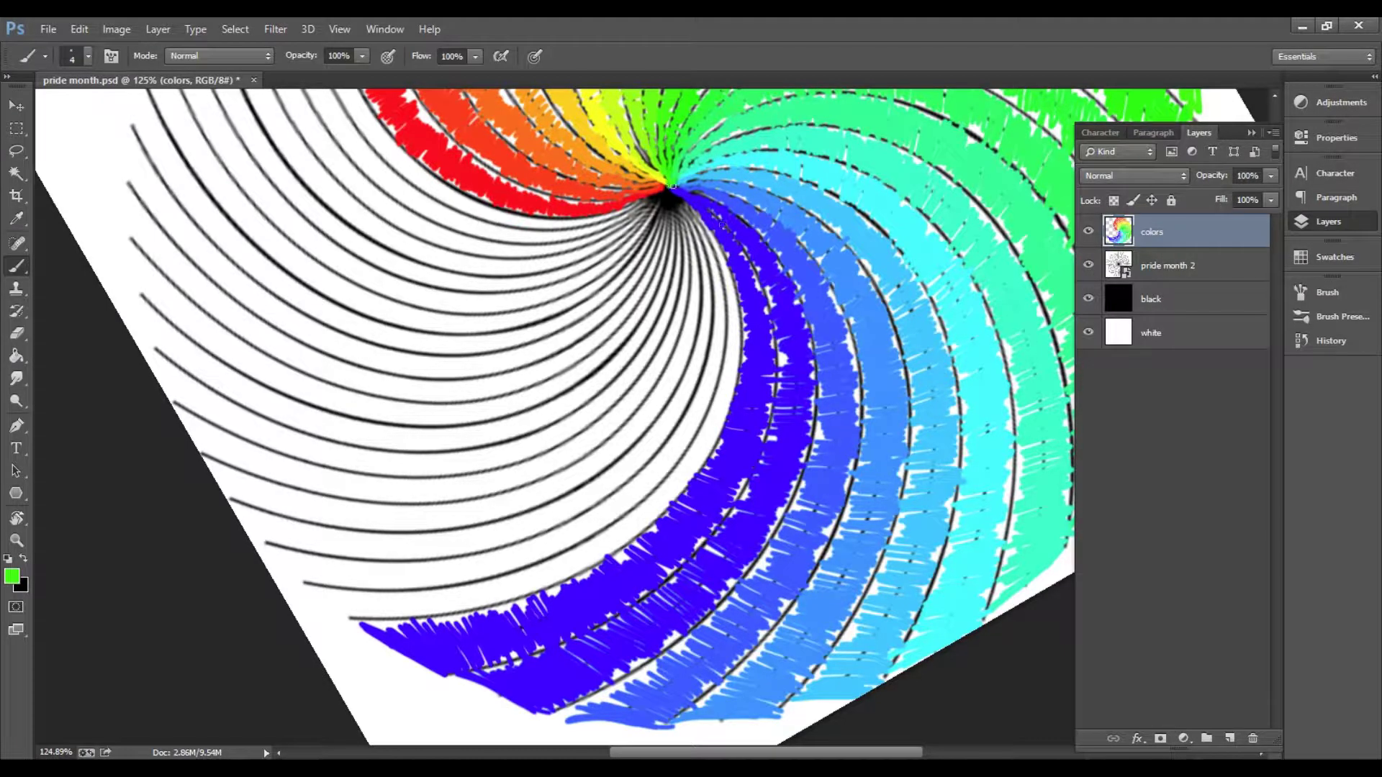
pyautogui.moveTo(736, 305); pyautogui.dragTo(163, 339)
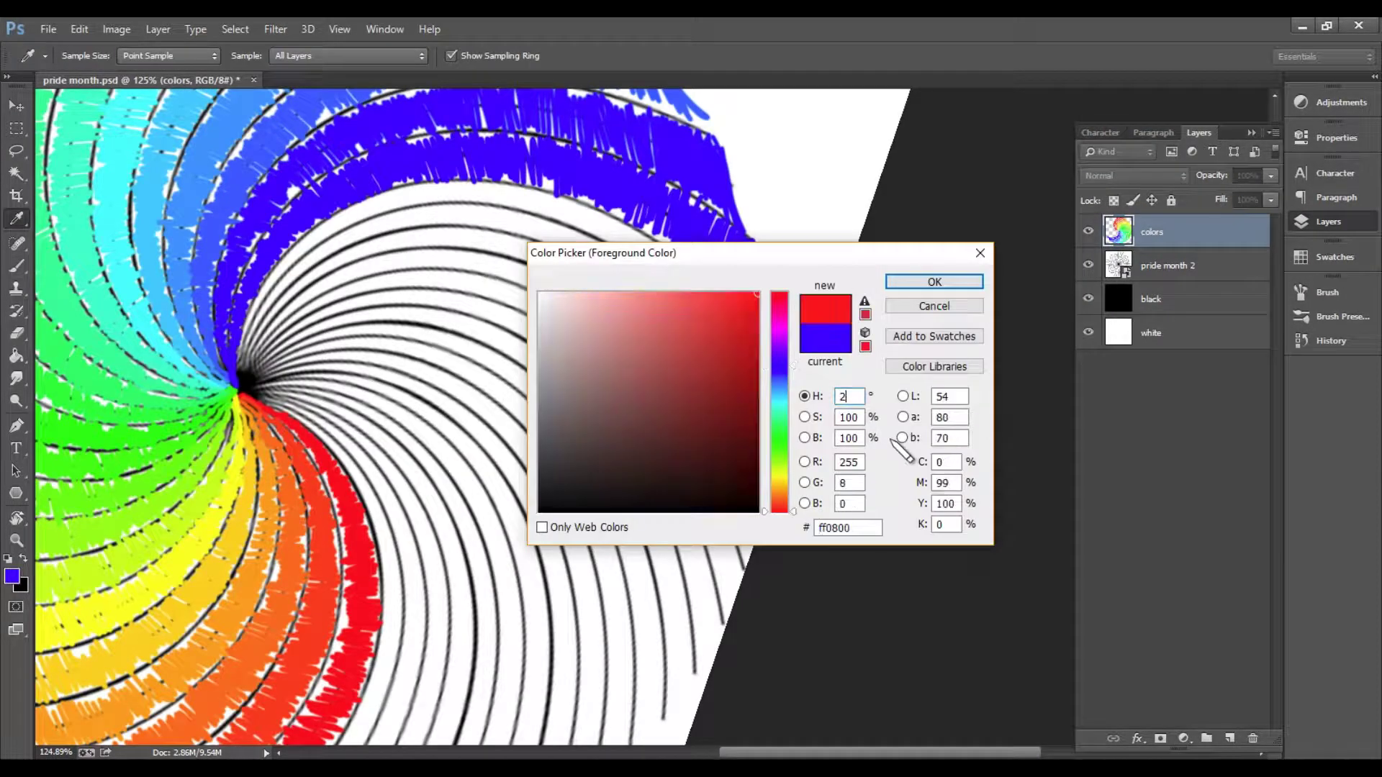
# Step: Add more blue strokes, then violet along the blue band's lower edge
pyautogui.press('Escape')
pyautogui.press('b')
pyautogui.moveTo(768, 454)
pyautogui.mouseDown()
pyautogui.moveTo(594, 227)
pyautogui.moveTo(472, 227)
pyautogui.mouseUp()
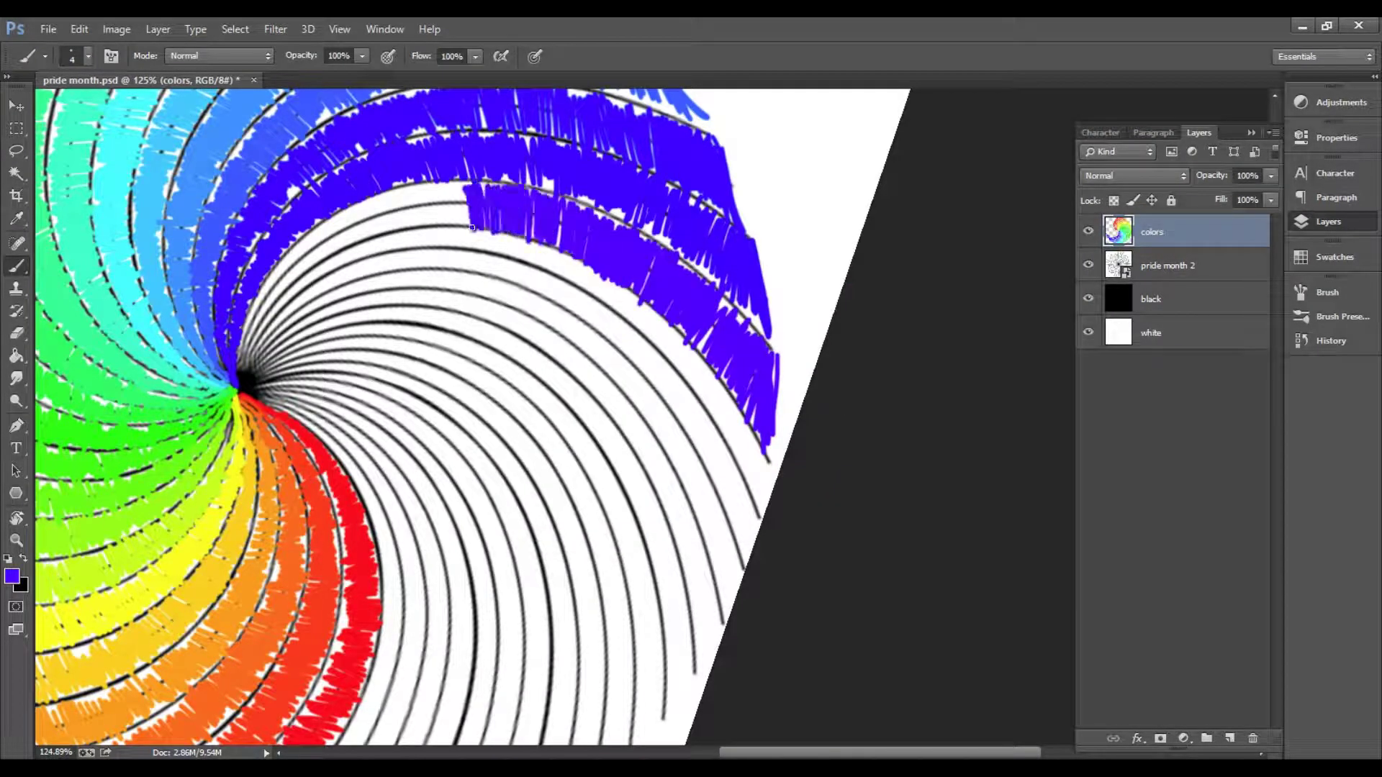
pyautogui.moveTo(373, 208)
pyautogui.mouseDown()
pyautogui.moveTo(460, 288)
pyautogui.moveTo(485, 229)
pyautogui.moveTo(44, 432)
pyautogui.mouseUp()
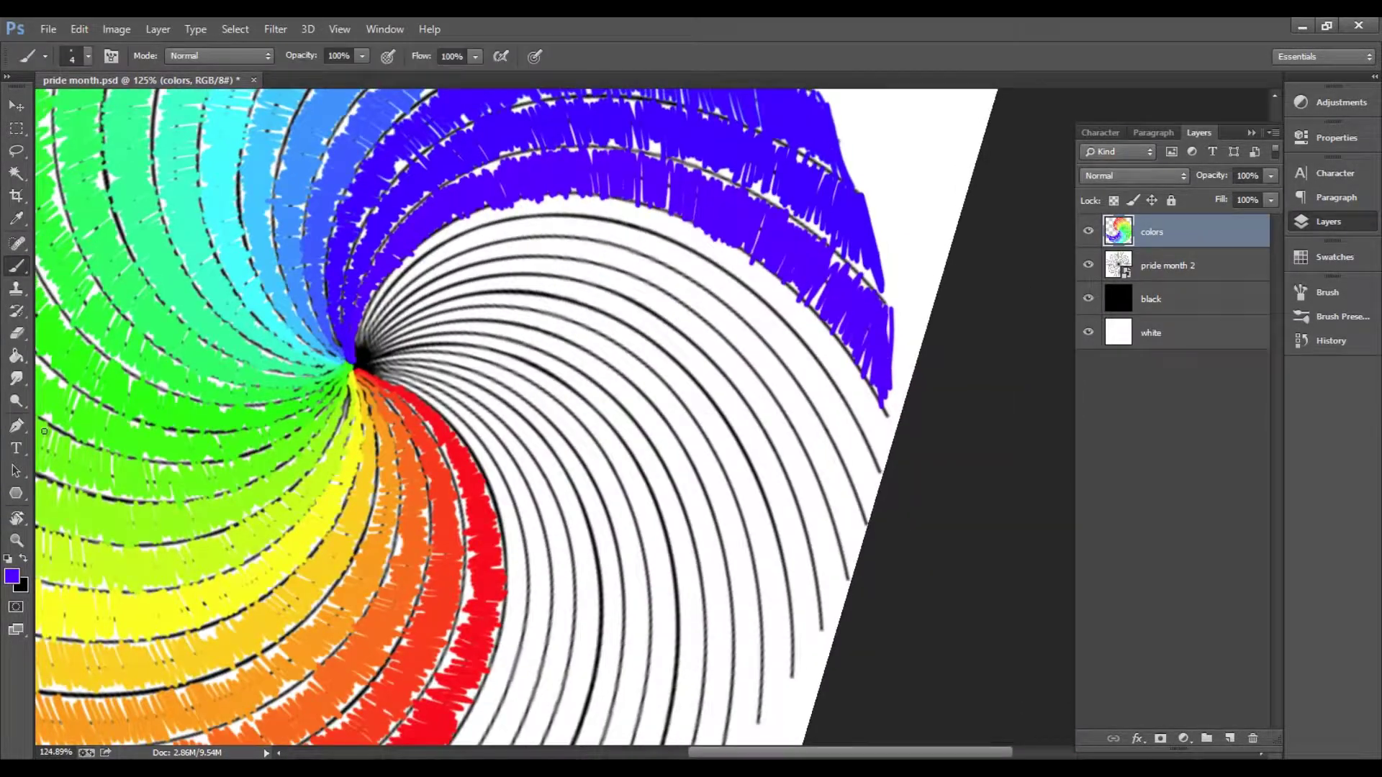
pyautogui.click(11, 576)
pyautogui.click(931, 281)
pyautogui.moveTo(875, 503)
pyautogui.mouseDown()
pyautogui.moveTo(856, 417)
pyautogui.moveTo(817, 341)
pyautogui.moveTo(683, 266)
pyautogui.mouseUp()
pyautogui.moveTo(580, 207)
pyautogui.mouseDown()
pyautogui.moveTo(723, 214)
pyautogui.moveTo(670, 318)
pyautogui.moveTo(665, 432)
pyautogui.moveTo(597, 338)
pyautogui.moveTo(515, 270)
pyautogui.moveTo(393, 231)
pyautogui.moveTo(331, 241)
pyautogui.mouseUp()
# Step: Paint a violet band along the next arc
pyautogui.press('Return')
pyautogui.moveTo(331, 241)
pyautogui.mouseDown()
pyautogui.moveTo(691, 466)
pyautogui.moveTo(669, 432)
pyautogui.mouseUp()
pyautogui.press('b')
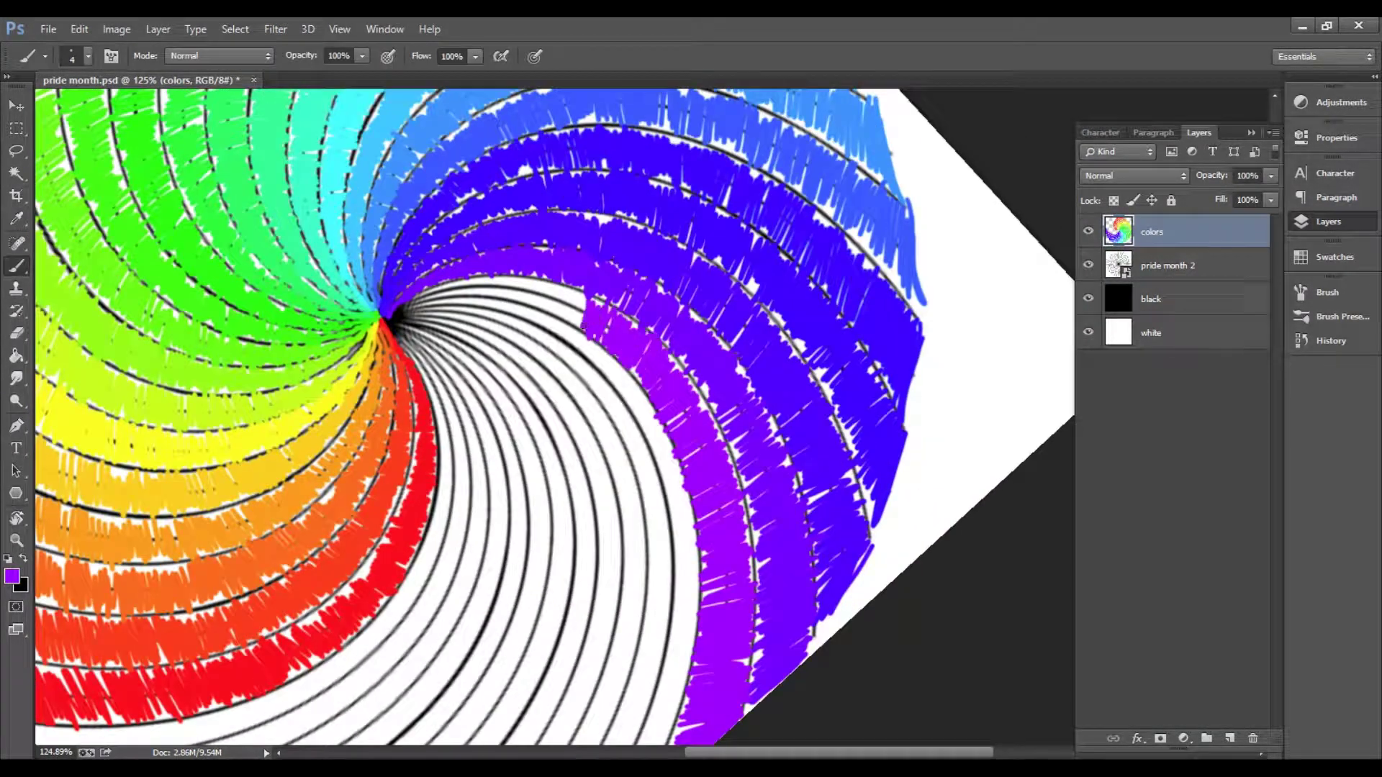
pyautogui.press('r')
pyautogui.moveTo(470, 292)
pyautogui.mouseDown()
pyautogui.moveTo(547, 288)
pyautogui.moveTo(504, 360)
pyautogui.mouseUp()
# Step: Set the foreground hue to 290 and paint a magenta band along the arc
pyautogui.press('i')
pyautogui.click(12, 576)
pyautogui.write('290')
pyautogui.press('Return')
pyautogui.press('b')
pyautogui.moveTo(844, 606)
pyautogui.mouseDown()
pyautogui.moveTo(867, 496)
pyautogui.moveTo(777, 385)
pyautogui.moveTo(561, 252)
pyautogui.moveTo(515, 248)
pyautogui.mouseUp()
pyautogui.press('r')
pyautogui.moveTo(515, 248)
pyautogui.mouseDown()
pyautogui.moveTo(688, 216)
pyautogui.moveTo(645, 165)
pyautogui.moveTo(720, 134)
pyautogui.mouseUp()
# Step: Paint a brighter magenta band along the next arc
pyautogui.press('b')
pyautogui.press('r')
pyautogui.press('b')
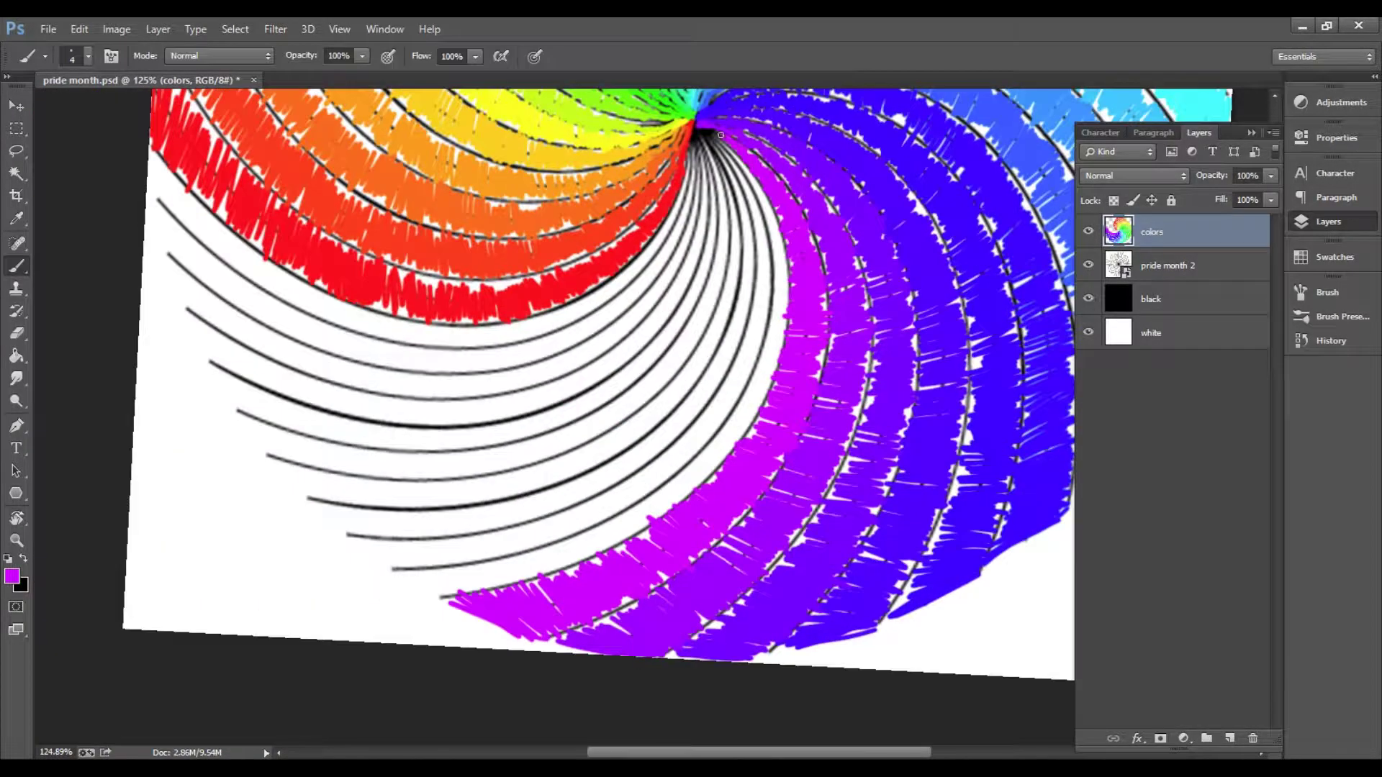
pyautogui.press('r')
pyautogui.moveTo(677, 492); pyautogui.dragTo(796, 425)
pyautogui.click(12, 576)
pyautogui.press('Return')
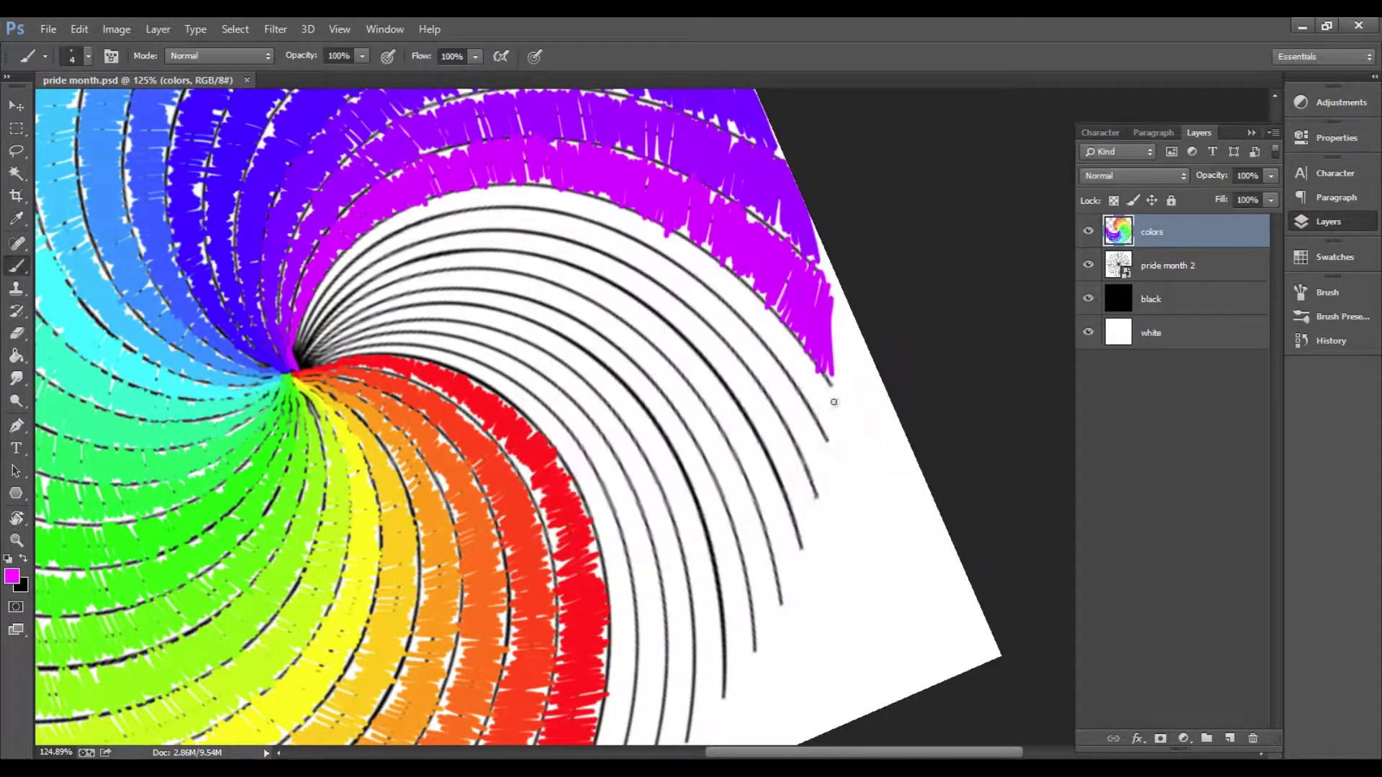
pyautogui.moveTo(824, 489)
pyautogui.mouseDown()
pyautogui.moveTo(795, 349)
pyautogui.moveTo(633, 220)
pyautogui.moveTo(549, 231)
pyautogui.mouseUp()
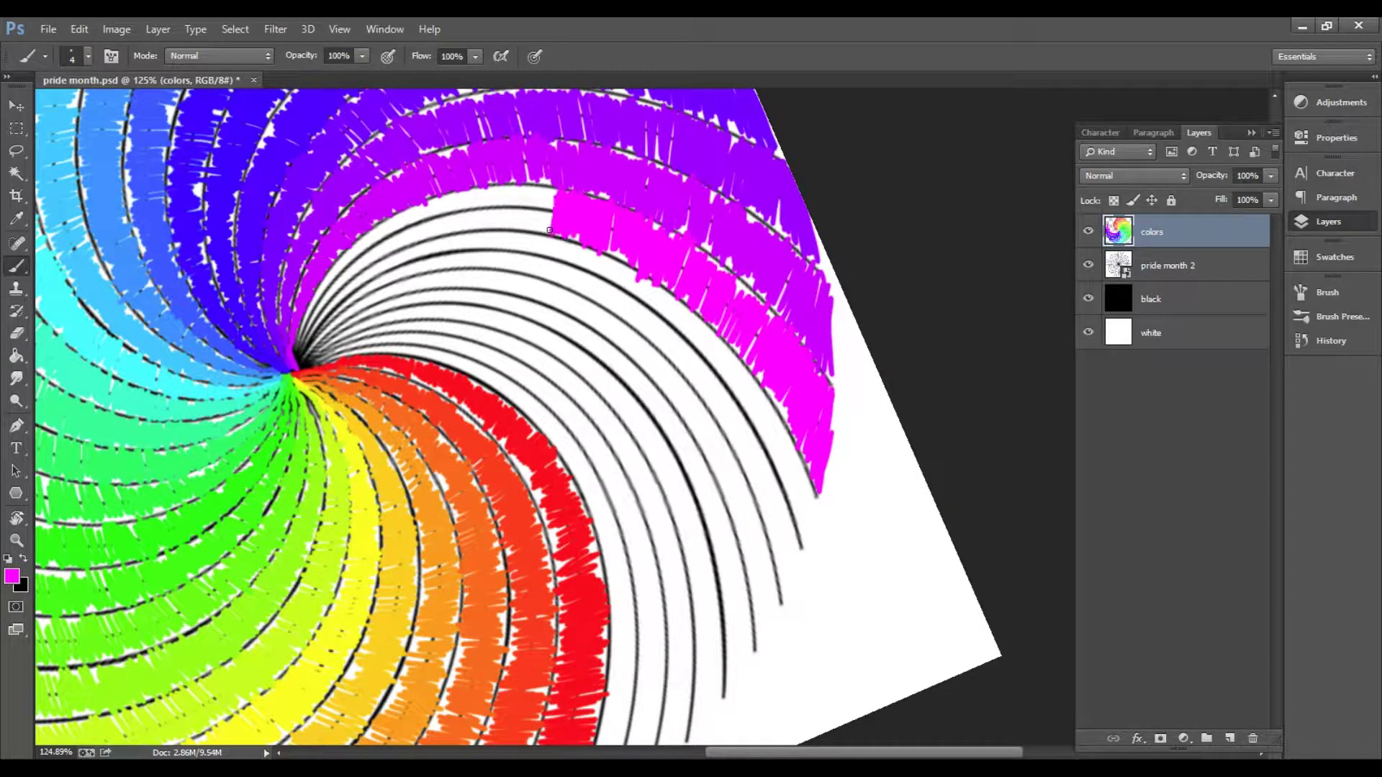
# Step: Paint a hot-pink band along the following arc
pyautogui.press('r')
pyautogui.moveTo(497, 192); pyautogui.dragTo(613, 365)
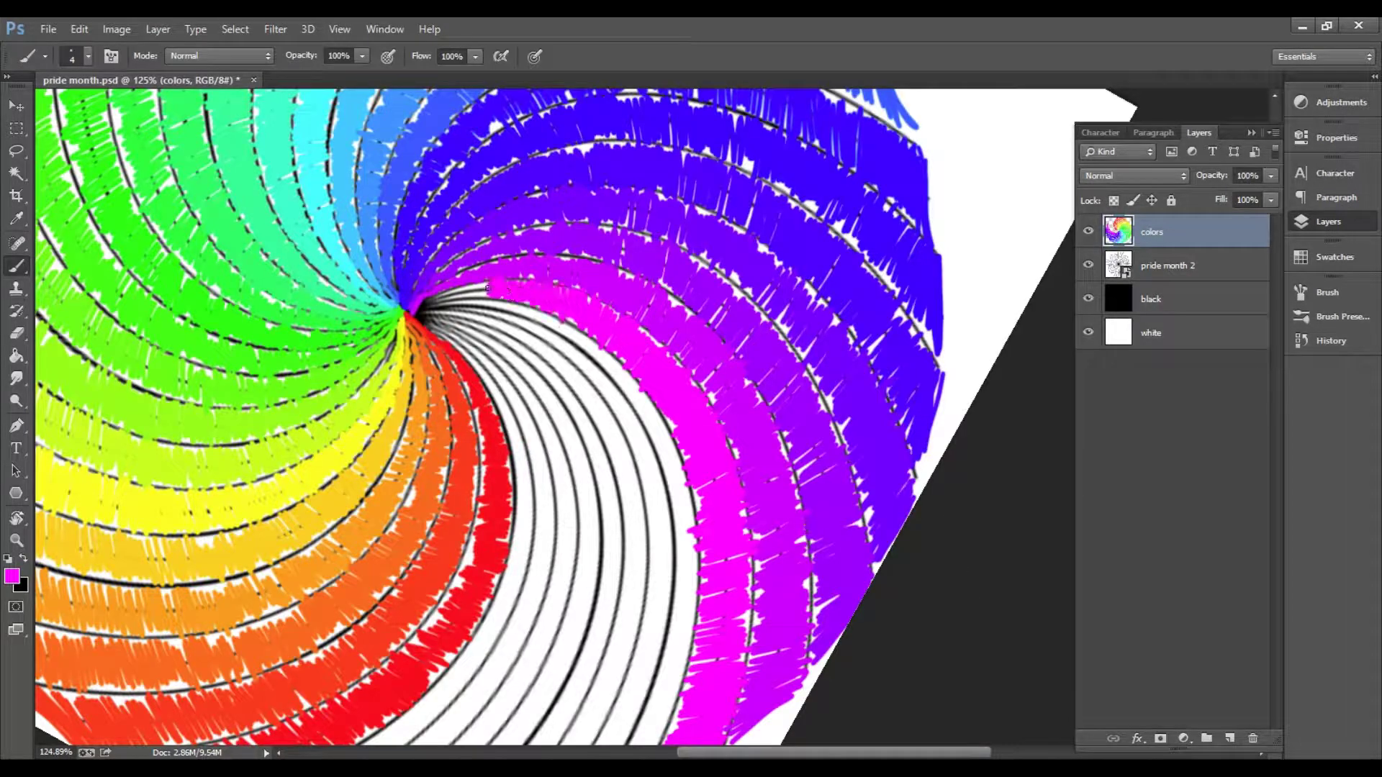
pyautogui.moveTo(487, 288); pyautogui.dragTo(611, 188)
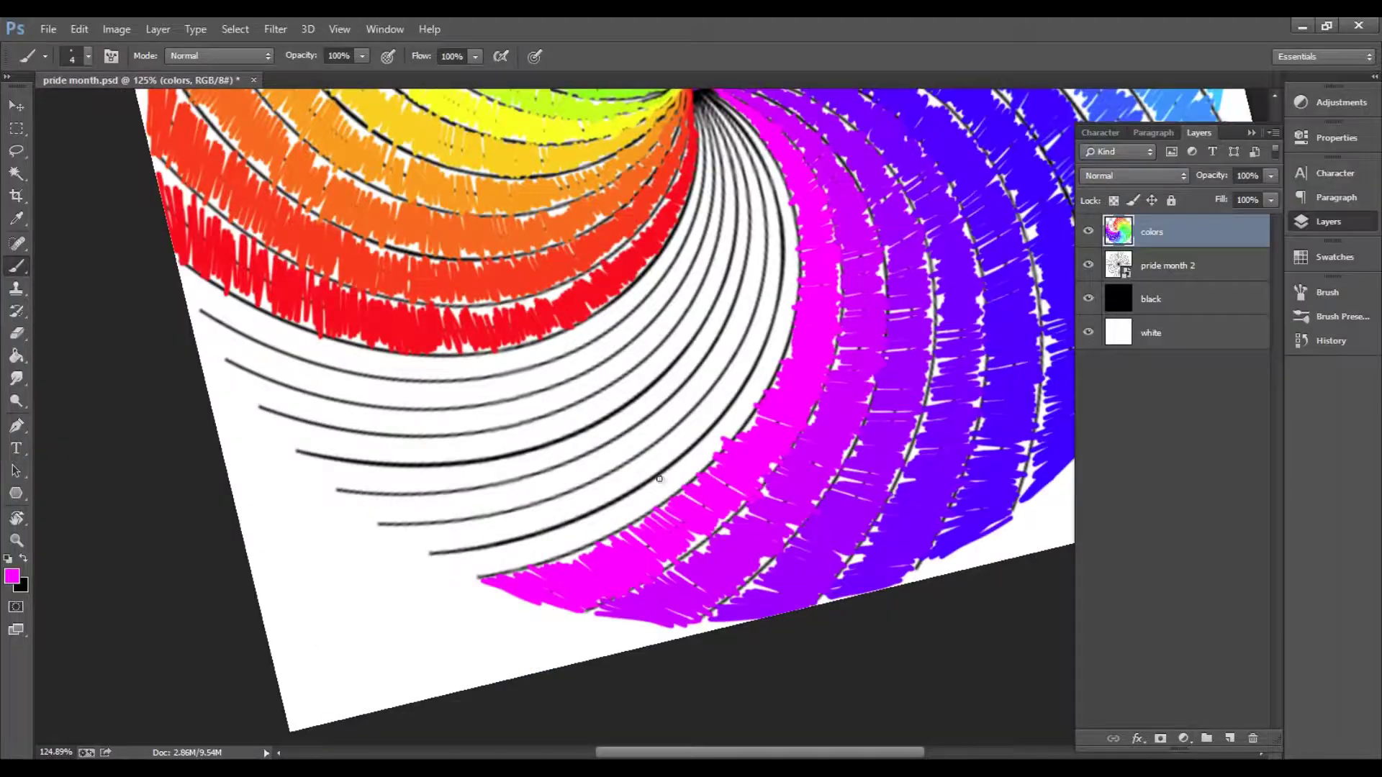
pyautogui.click(12, 576)
pyautogui.press('Return')
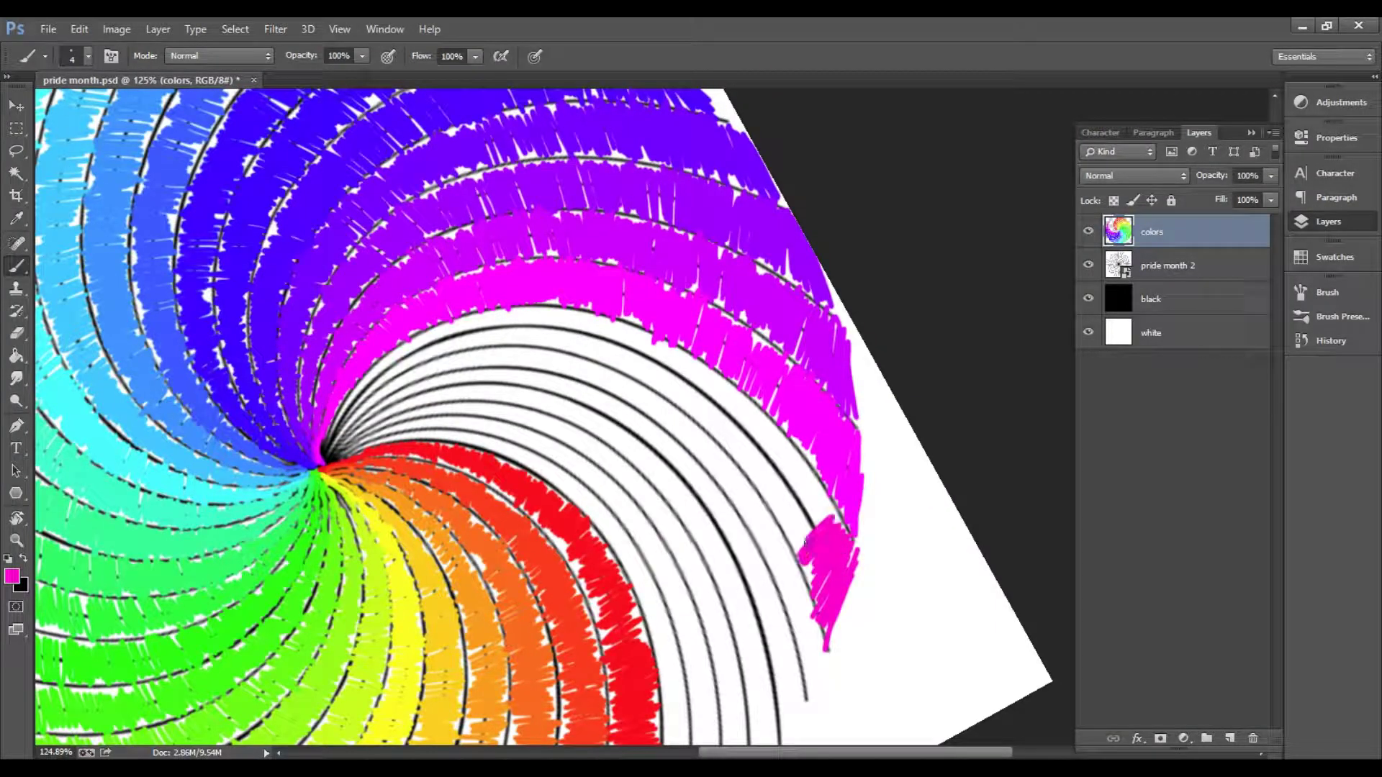
pyautogui.moveTo(712, 387); pyautogui.dragTo(639, 333)
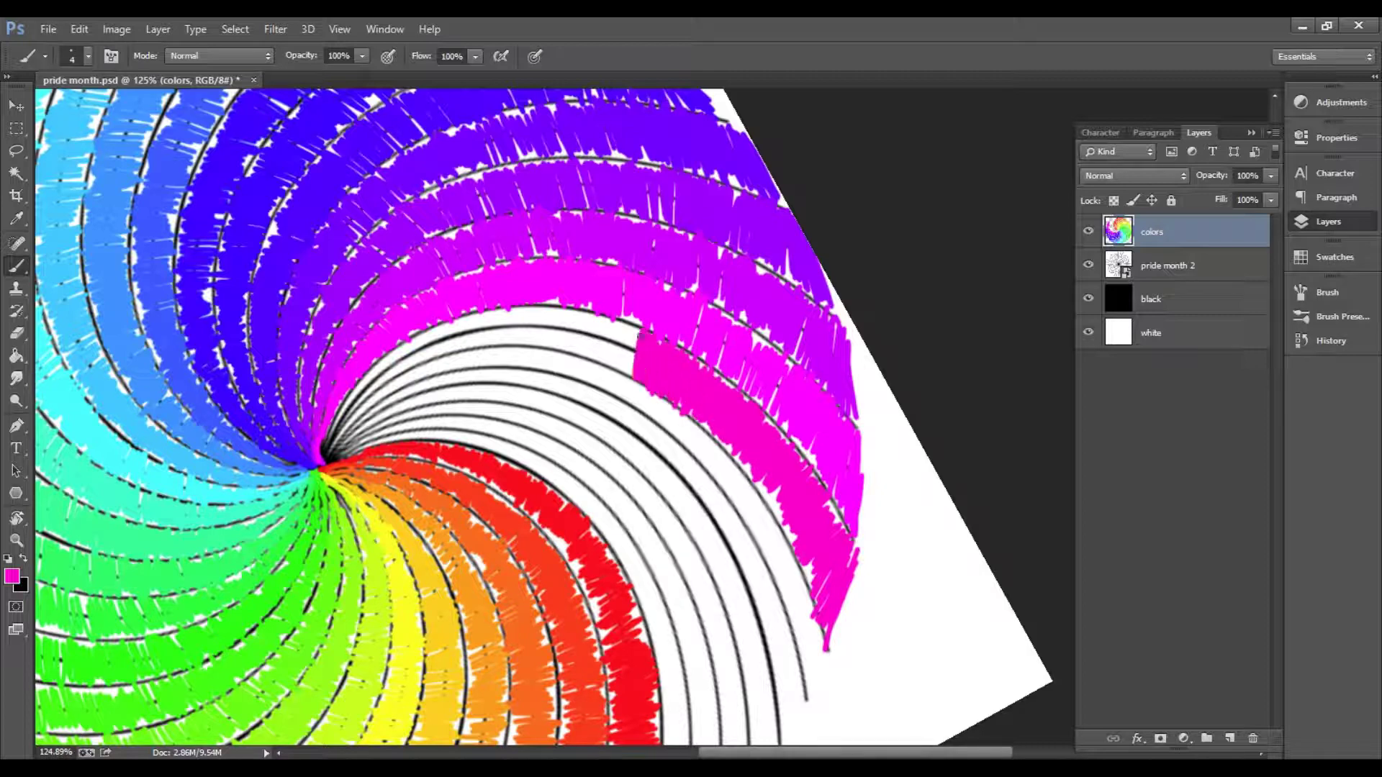
pyautogui.moveTo(499, 319); pyautogui.dragTo(669, 213)
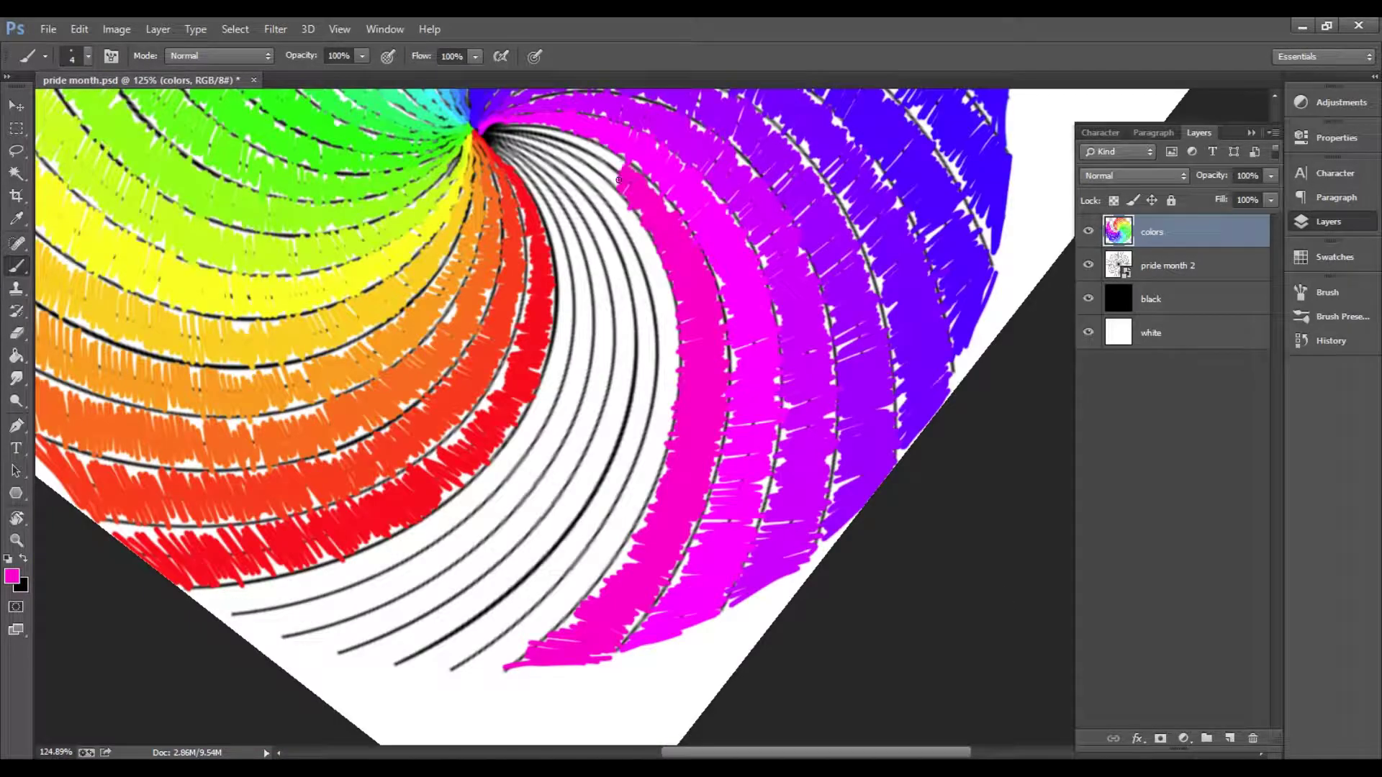
pyautogui.moveTo(555, 133); pyautogui.dragTo(614, 290)
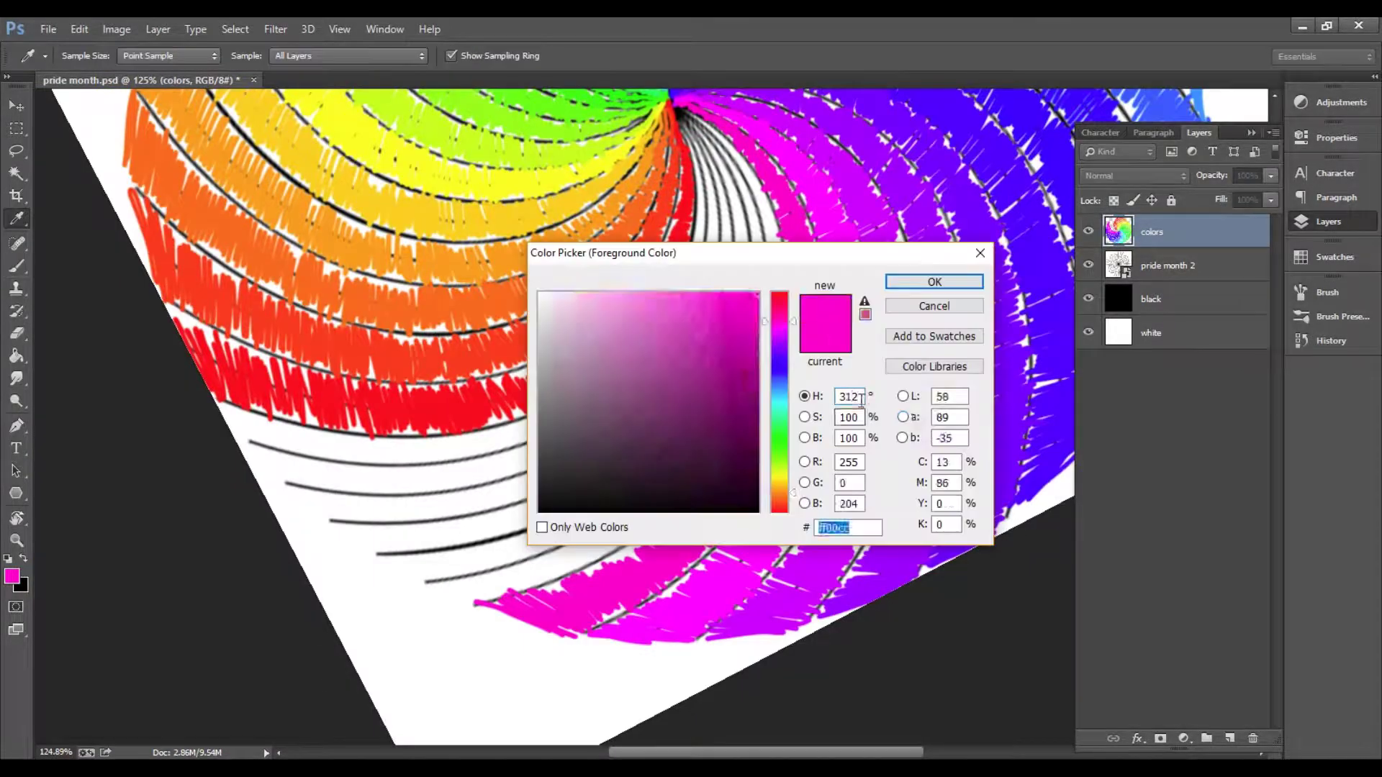
# Step: Paint another pink band, then turn the canvas toward the last unpainted arcs
pyautogui.moveTo(652, 421)
pyautogui.mouseDown()
pyautogui.moveTo(657, 402)
pyautogui.moveTo(811, 549)
pyautogui.moveTo(684, 325)
pyautogui.moveTo(591, 266)
pyautogui.mouseUp()
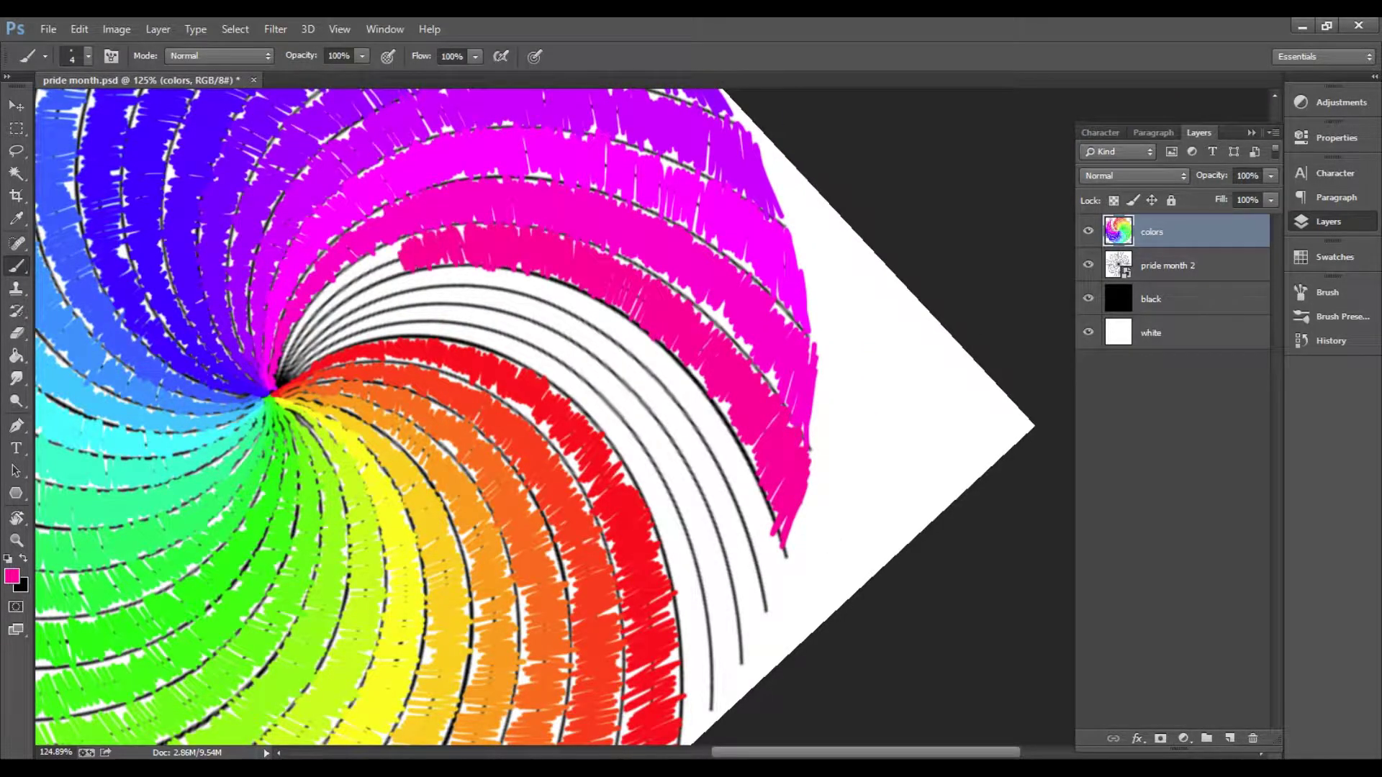
pyautogui.moveTo(403, 248)
pyautogui.mouseDown()
pyautogui.moveTo(585, 234)
pyautogui.moveTo(583, 368)
pyautogui.mouseUp()
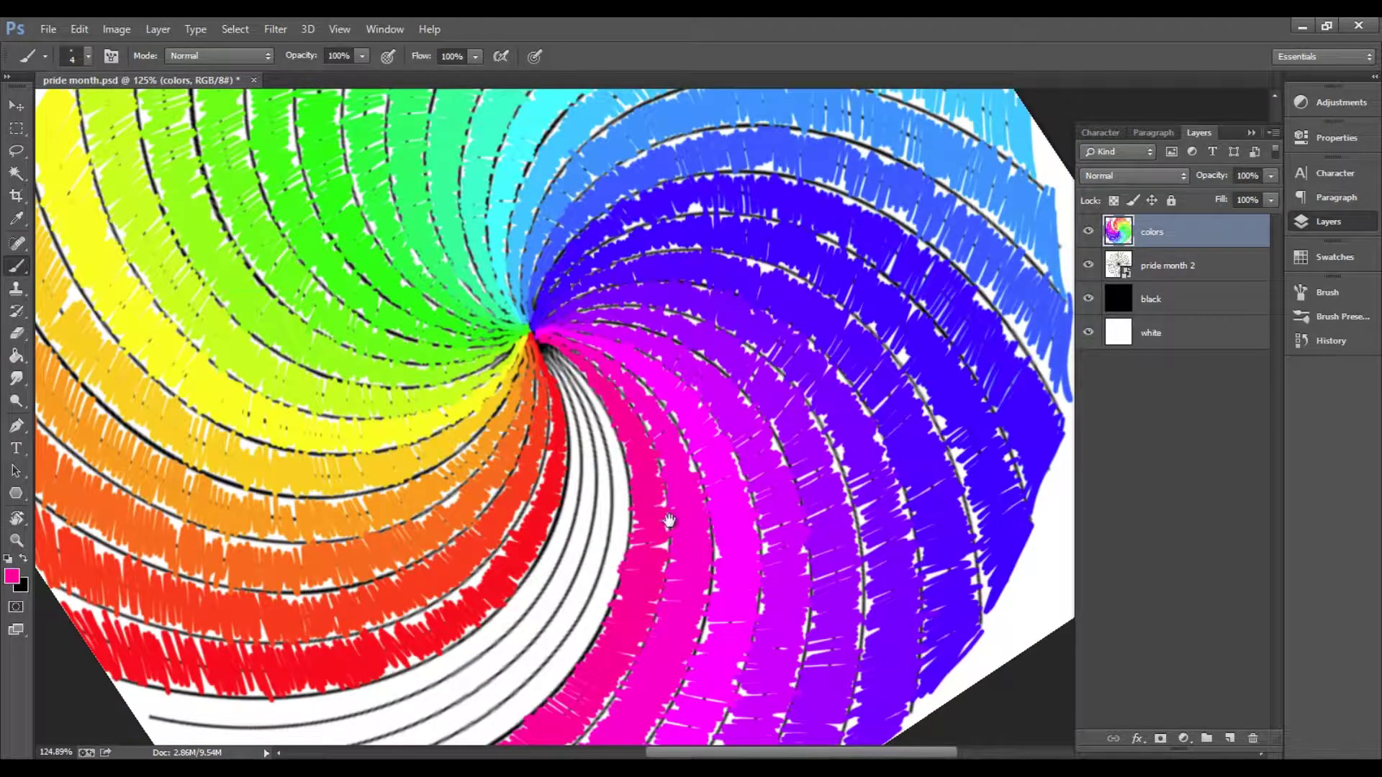
pyautogui.moveTo(670, 521); pyautogui.dragTo(648, 432)
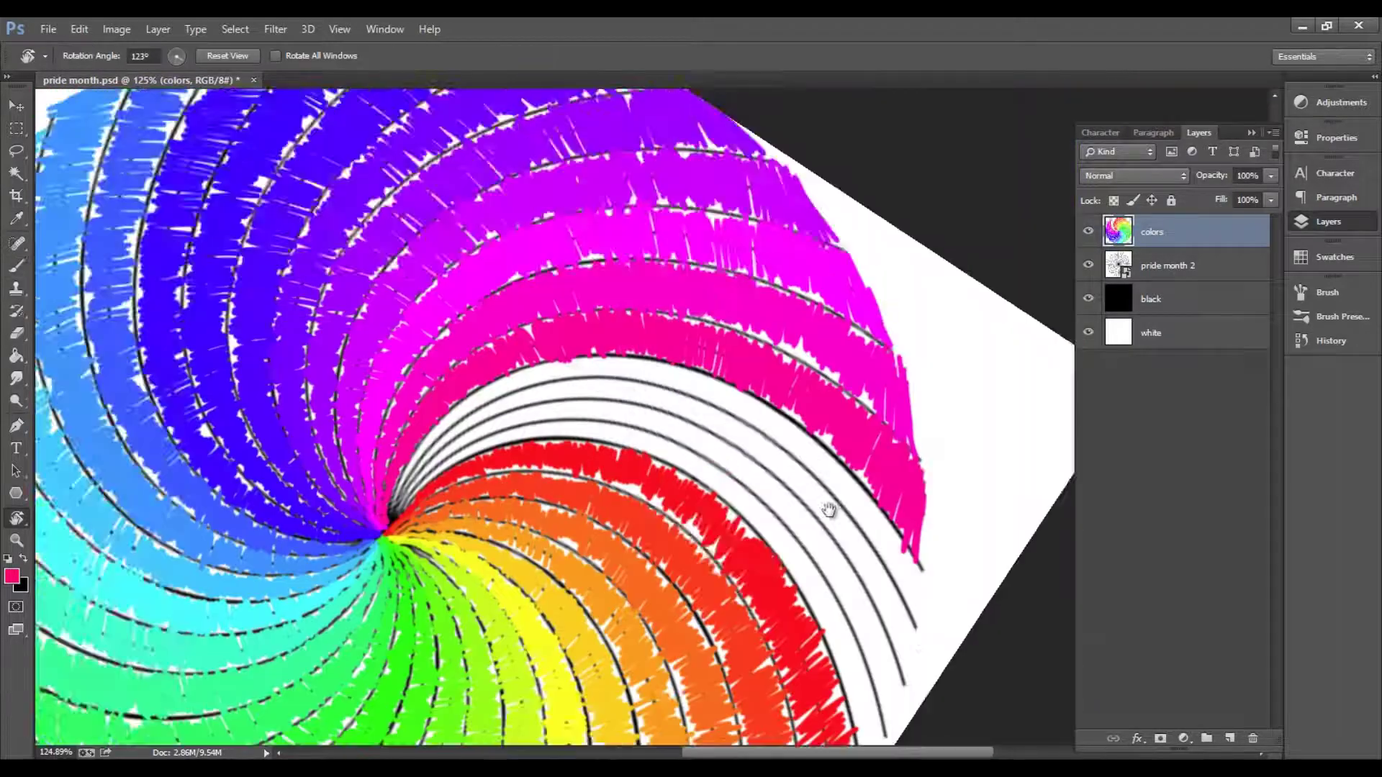
pyautogui.moveTo(826, 509)
pyautogui.mouseDown()
pyautogui.moveTo(781, 451)
pyautogui.moveTo(447, 202)
pyautogui.mouseUp()
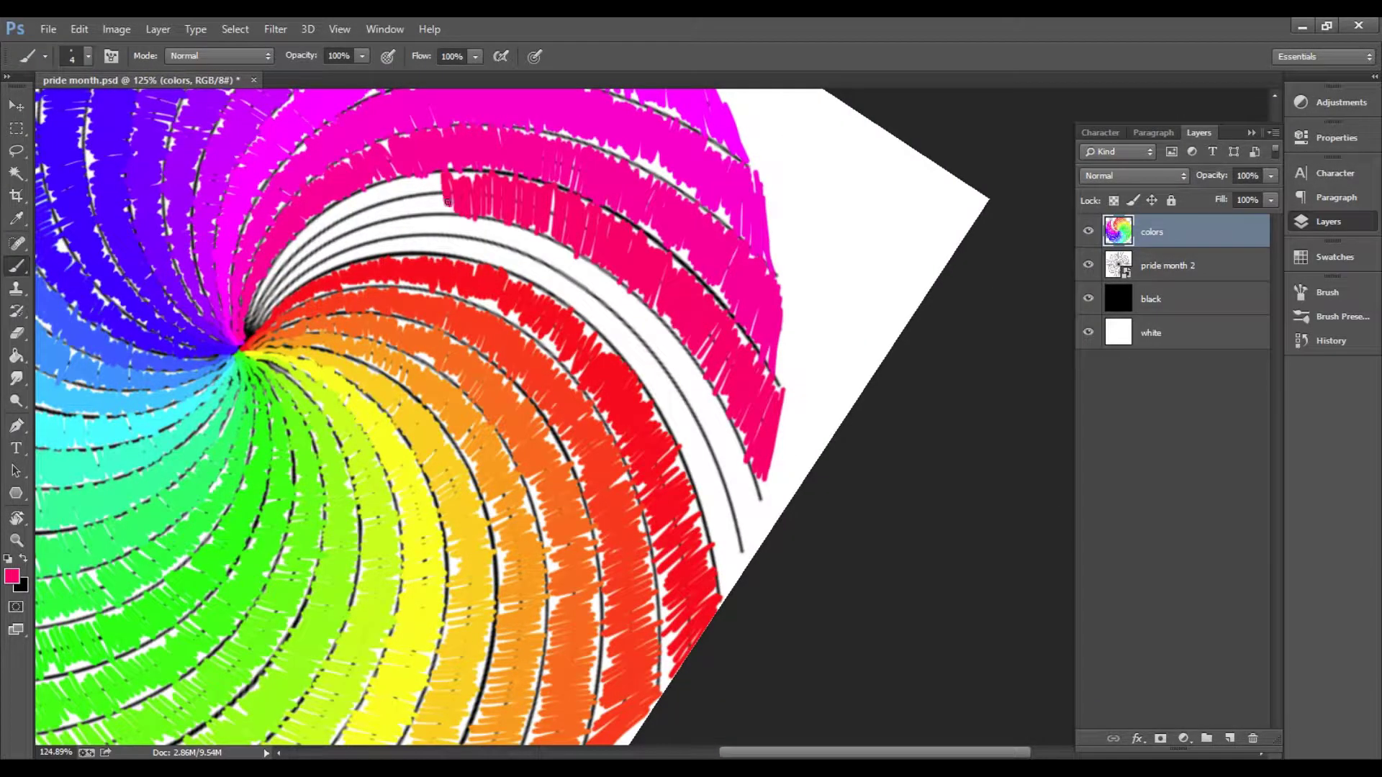
pyautogui.press('Escape')
pyautogui.moveTo(634, 239); pyautogui.dragTo(704, 209)
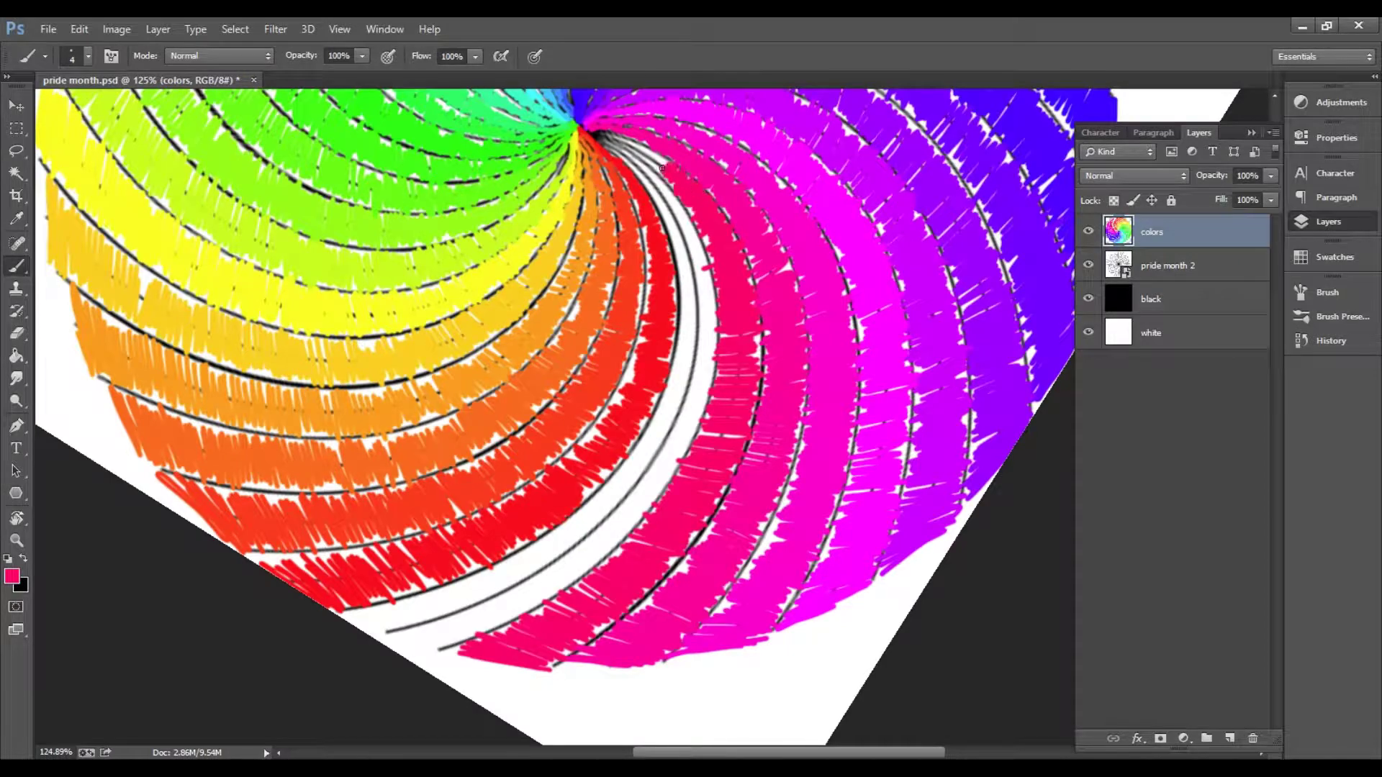
# Step: Paint a red band along the final white arc and check coverage
pyautogui.click(11, 576)
pyautogui.click(910, 278)
pyautogui.moveTo(703, 360); pyautogui.dragTo(842, 457)
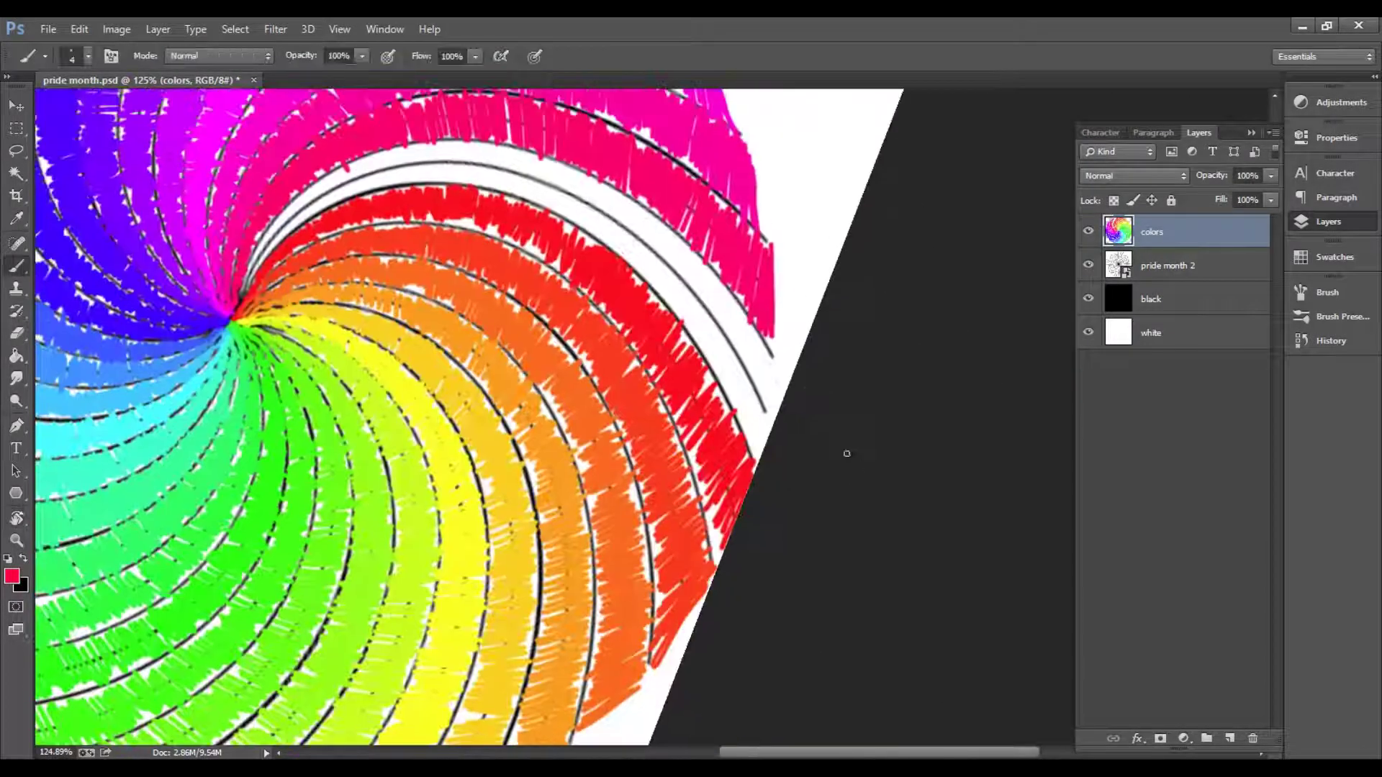
pyautogui.moveTo(756, 439)
pyautogui.mouseDown()
pyautogui.moveTo(727, 338)
pyautogui.moveTo(633, 223)
pyautogui.mouseUp()
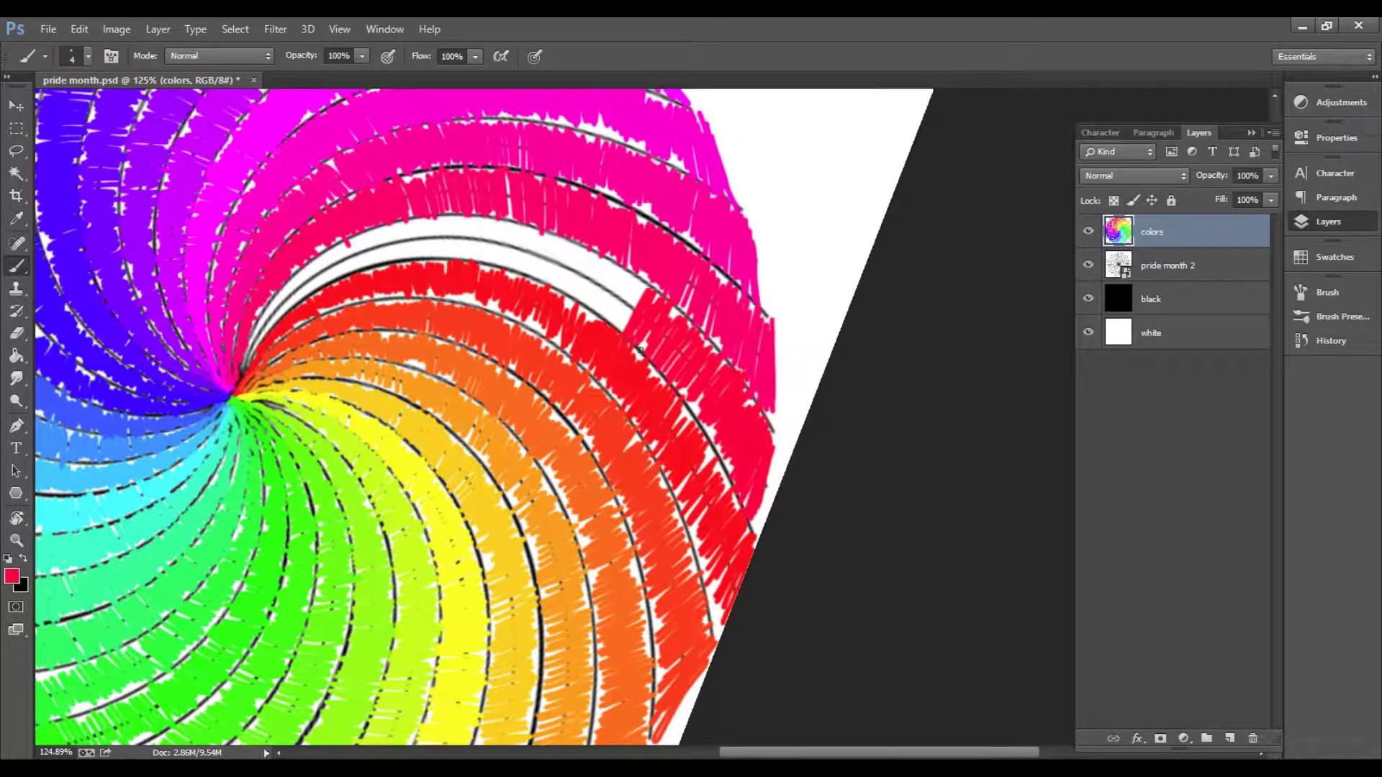
pyautogui.moveTo(429, 258); pyautogui.dragTo(609, 301)
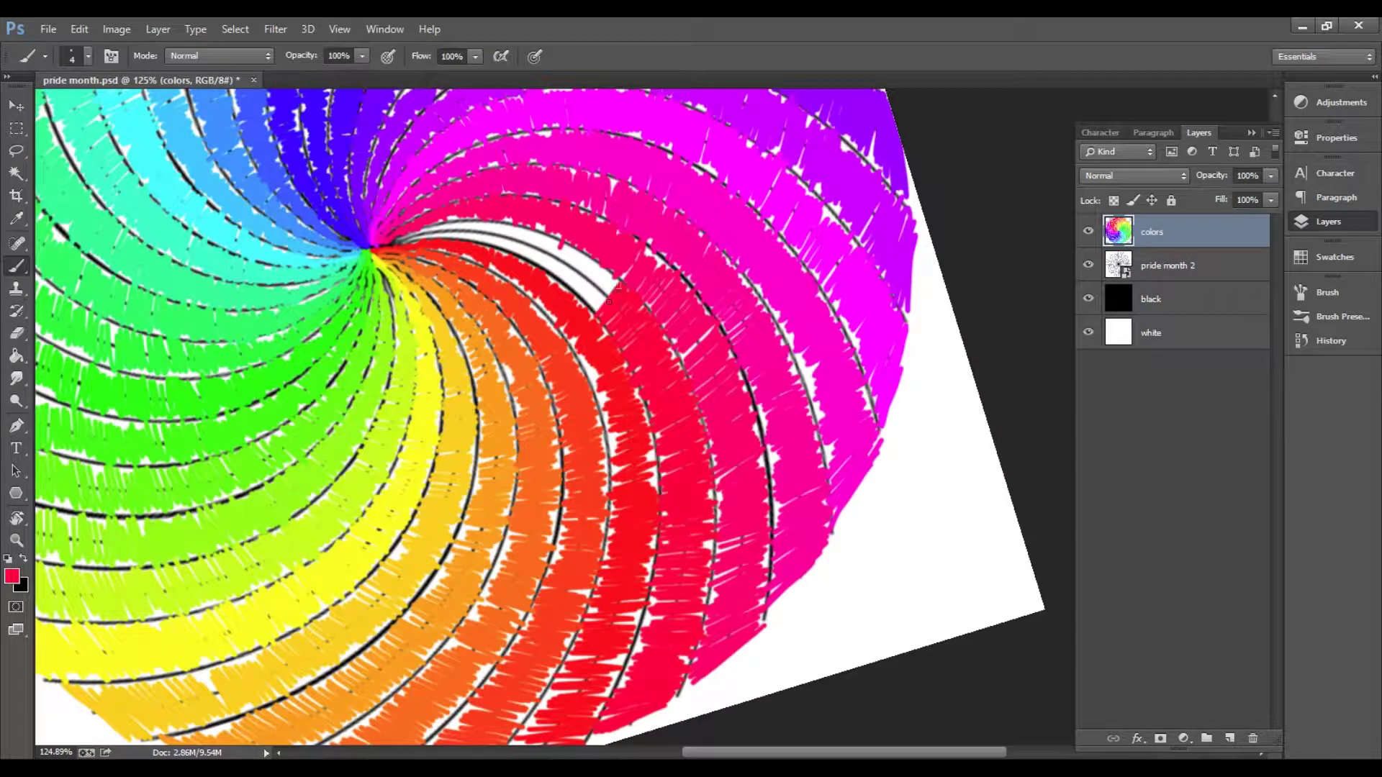
pyautogui.moveTo(515, 228); pyautogui.dragTo(607, 159)
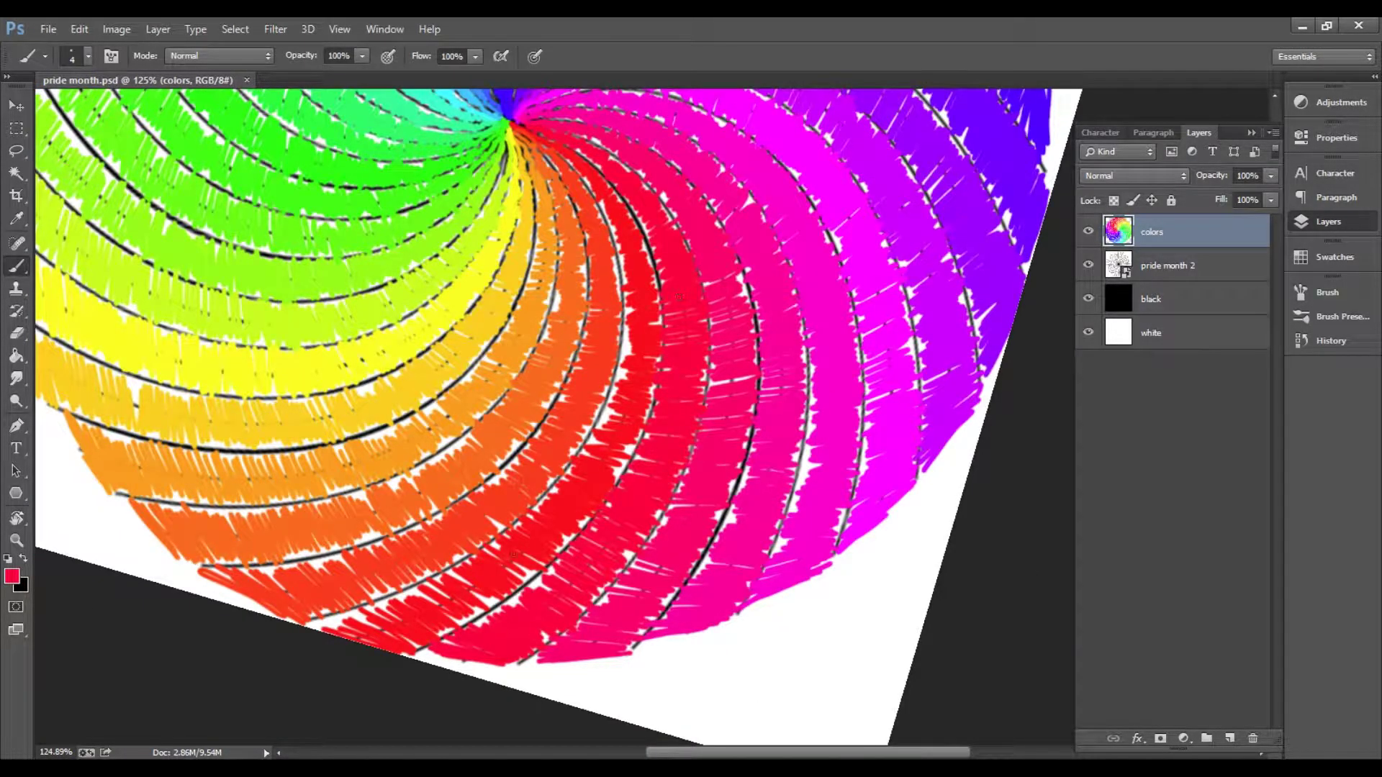
# Step: Reset the view rotation and hide the pride month 2 line art and white layers
pyautogui.press('r')
pyautogui.click(248, 60)
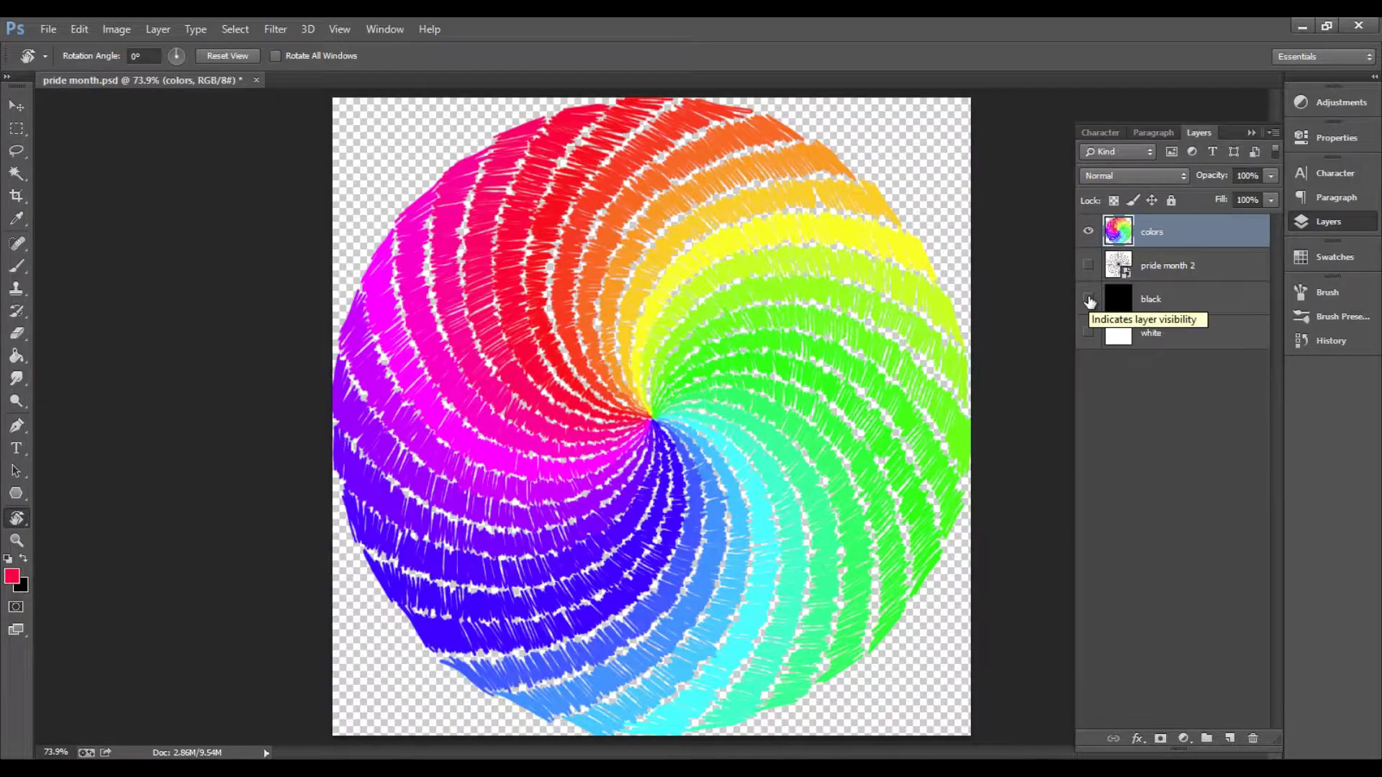
pyautogui.click(1088, 265)
pyautogui.click(1093, 310)
pyautogui.click(1088, 298)
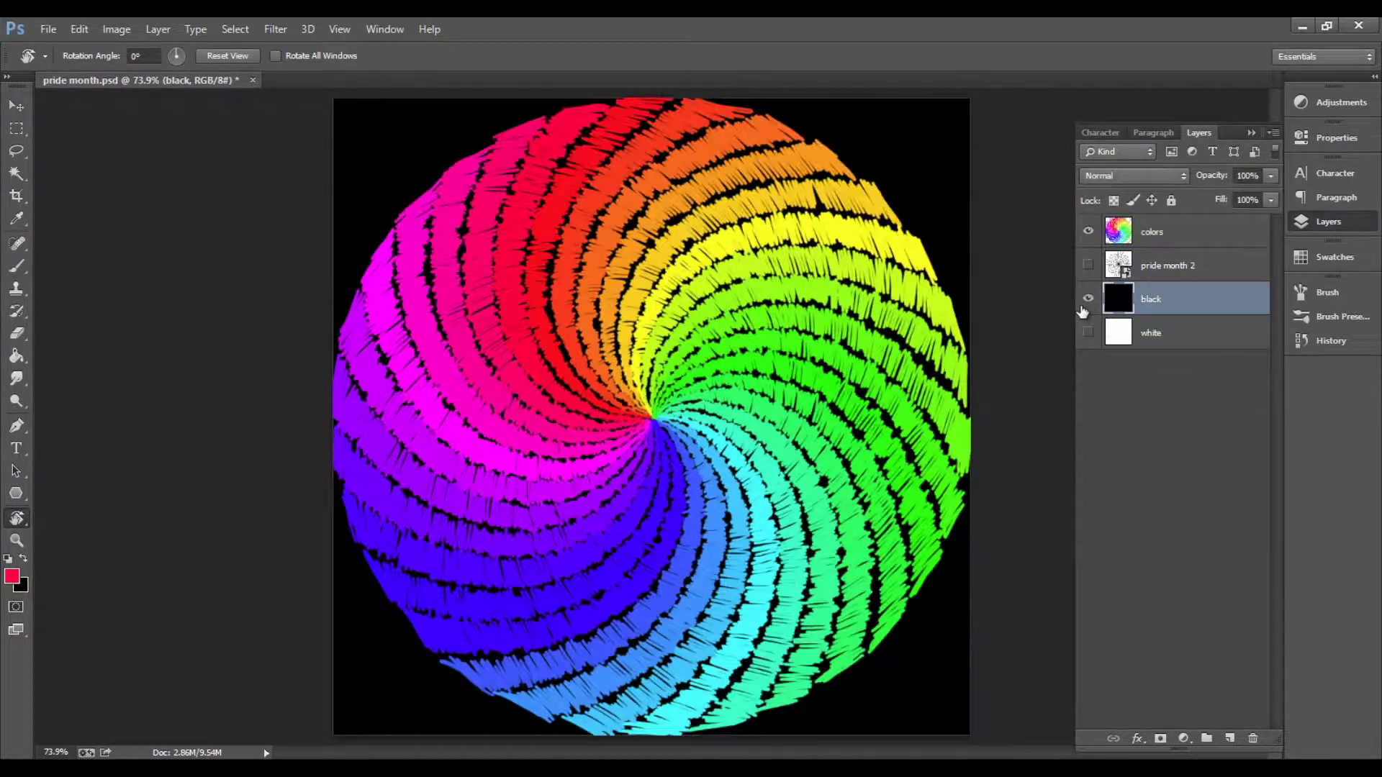
pyautogui.click(1088, 298)
pyautogui.click(116, 29)
# Step: Enlarge the canvas to 1050 and fill the new border black
pyautogui.click(133, 149)
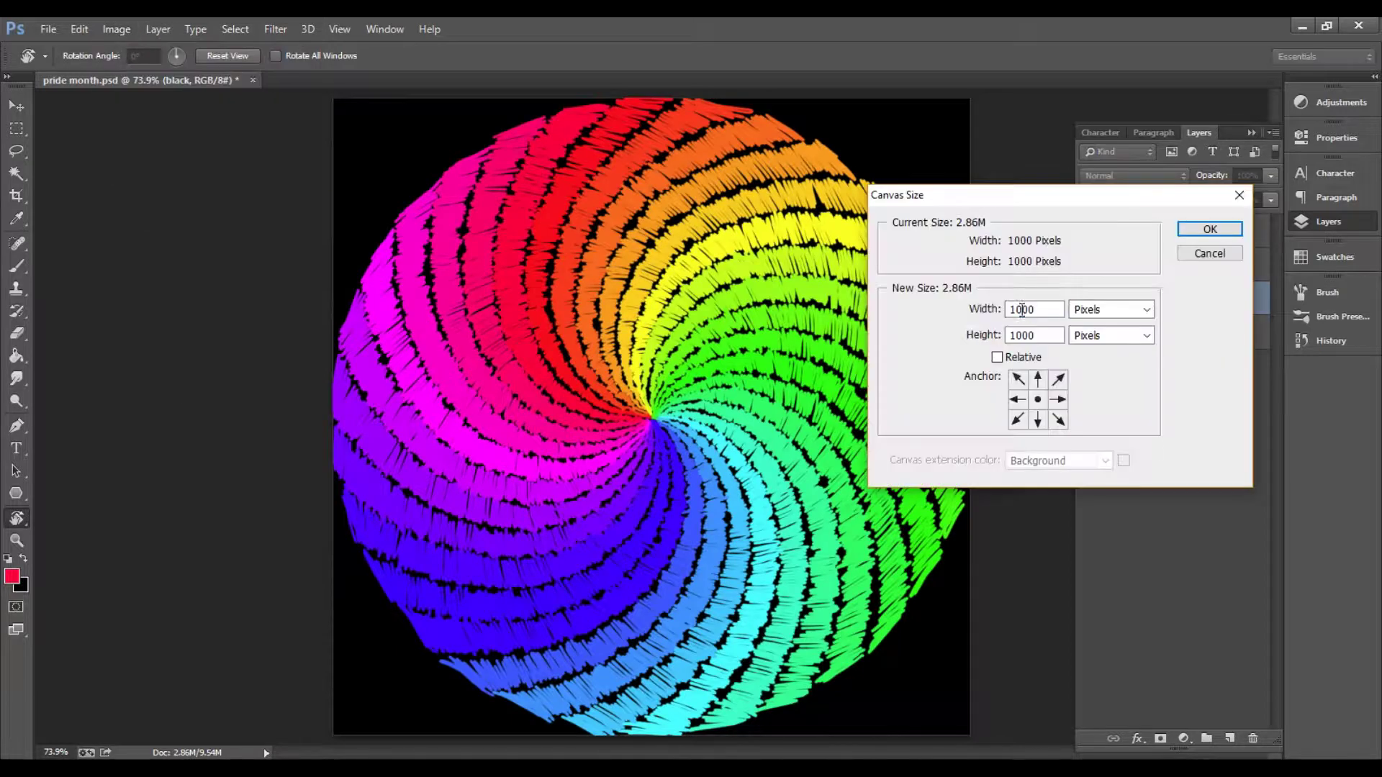
pyautogui.write('1050')
pyautogui.click(1223, 230)
pyautogui.press('g')
pyautogui.press('x')
pyautogui.click(360, 715)
pyautogui.hotkey('ctrl', 'alt', 'c')
pyautogui.press('Return')
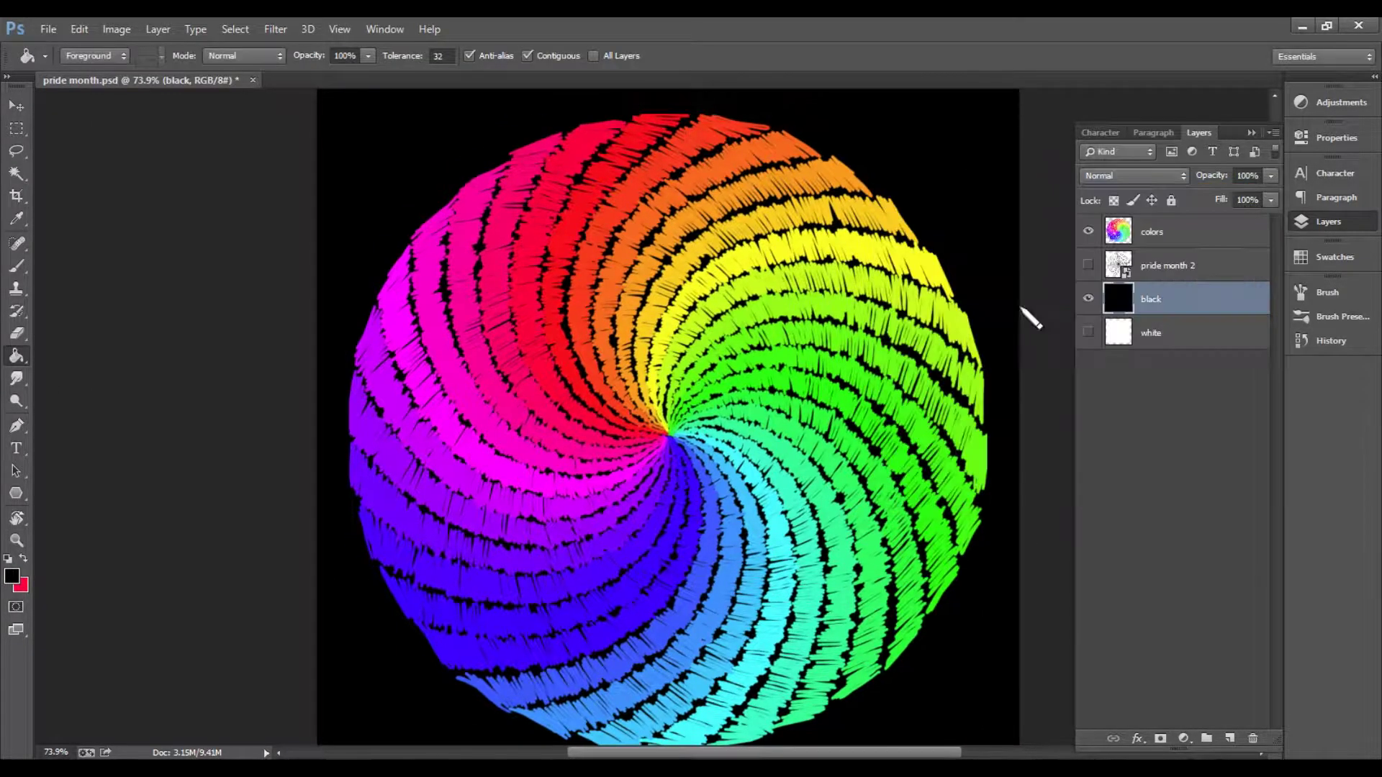
# Step: Fit the image on screen, save the document and hide the side panels
pyautogui.hotkey('ctrl', '0')
pyautogui.press('F12')
pyautogui.press('F7')
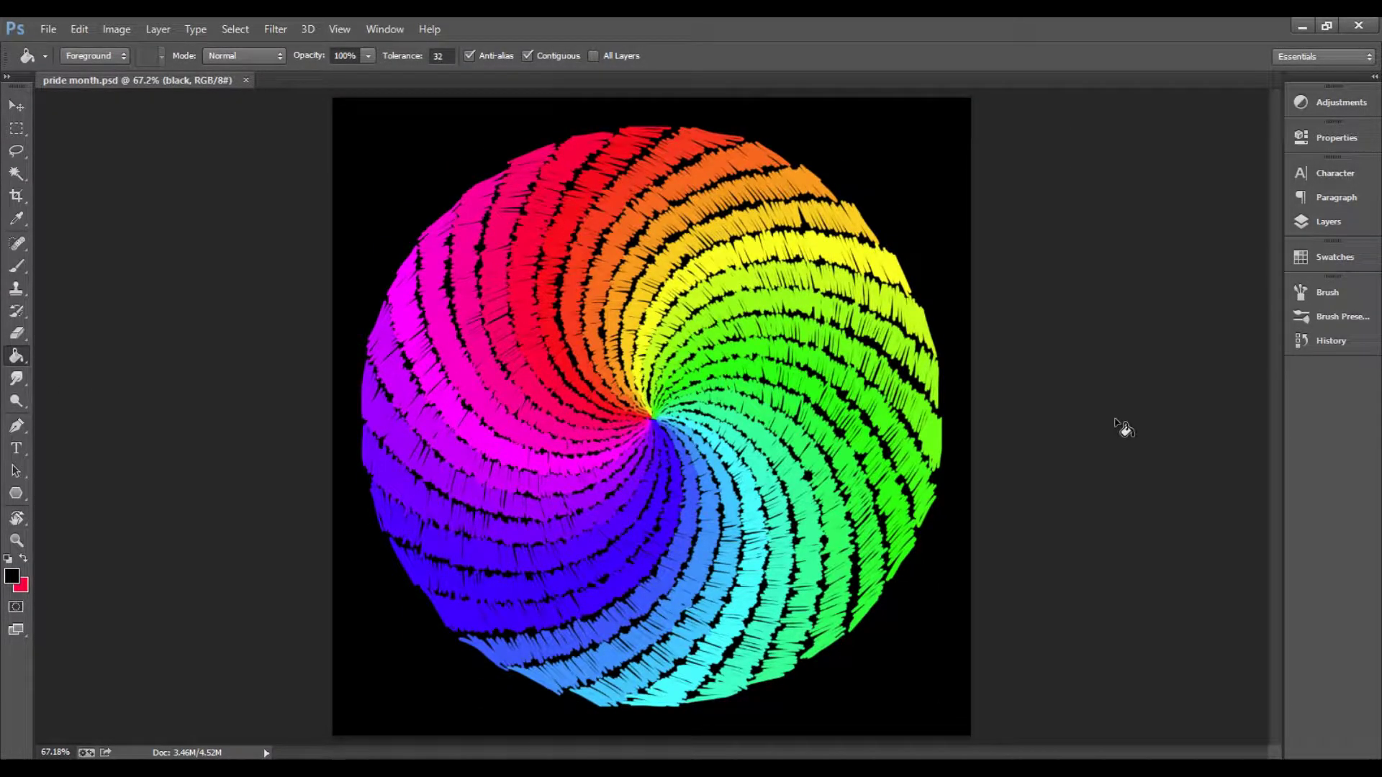
# Step: Save a PNG copy and load deviantart.com in a new browser tab
pyautogui.hotkey('ctrl', 'shift', 's')
pyautogui.click(370, 574)
pyautogui.press('Return')
pyautogui.hotkey('alt', 'Tab')
pyautogui.write('deviantart.com')
pyautogui.press('Return')
# Step: Open DeviantArt's submission page and browse for the artwork file
pyautogui.click(423, 93)
pyautogui.click(509, 299)
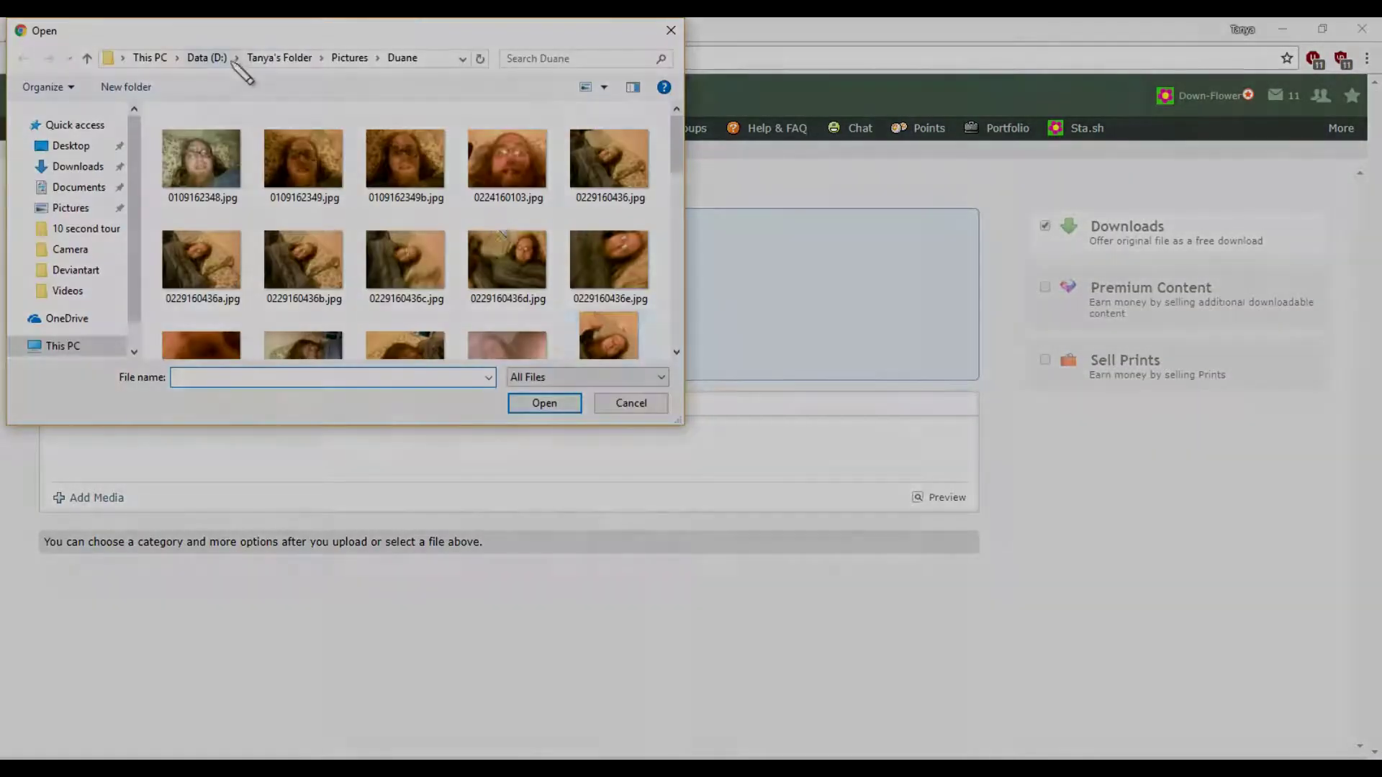
pyautogui.moveTo(676, 130); pyautogui.dragTo(684, 338)
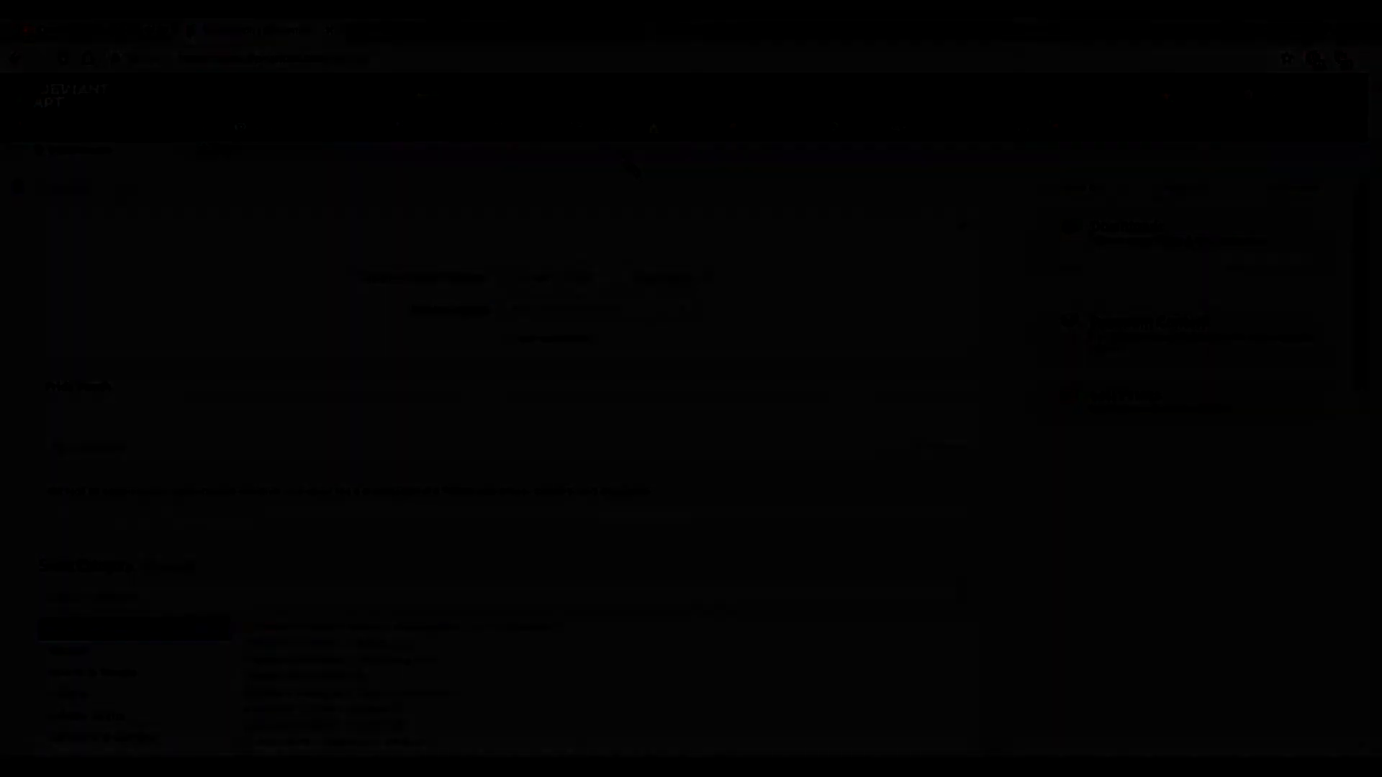